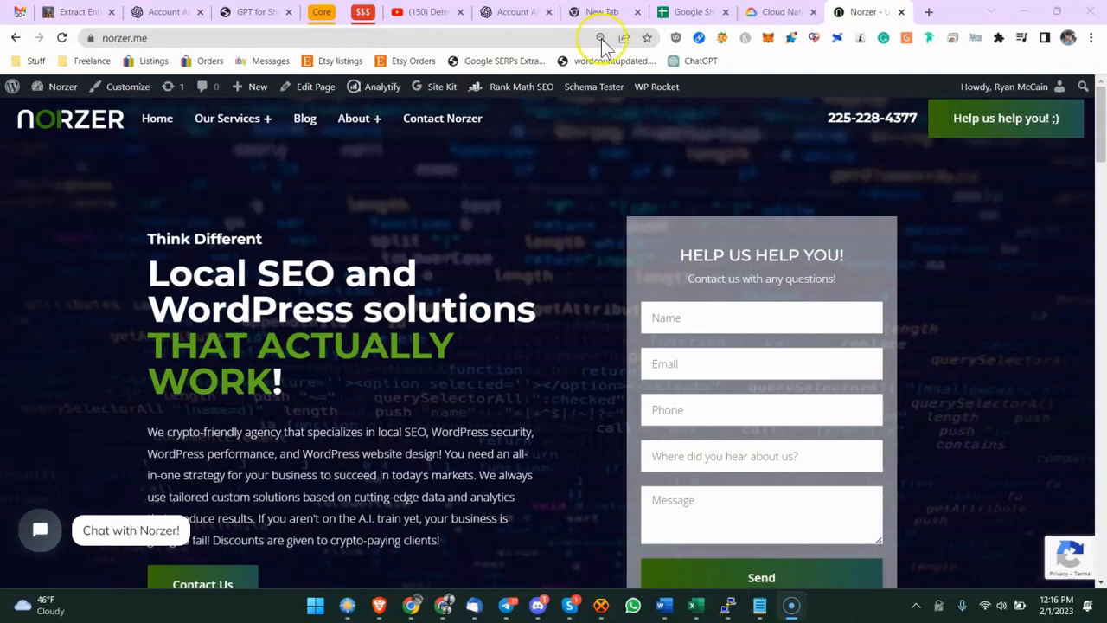
# - Switch to the Cloud Natural Language page and scroll to the API demo's sample text
pyautogui.click(778, 13)
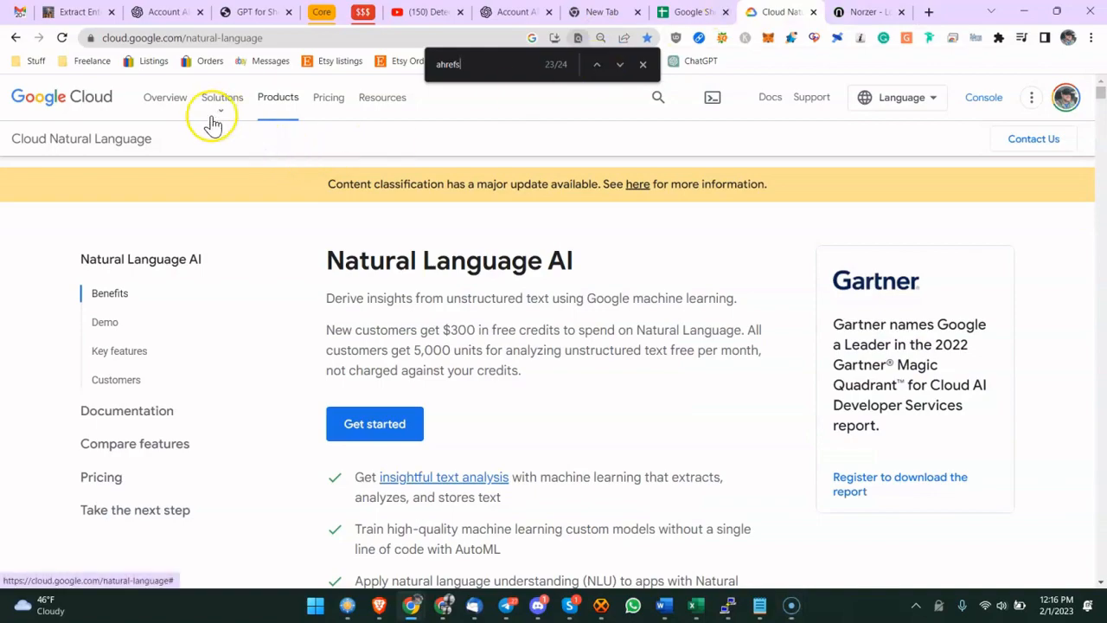
pyautogui.scroll(-3, 353, 279)
pyautogui.scroll(-7, 391, 281)
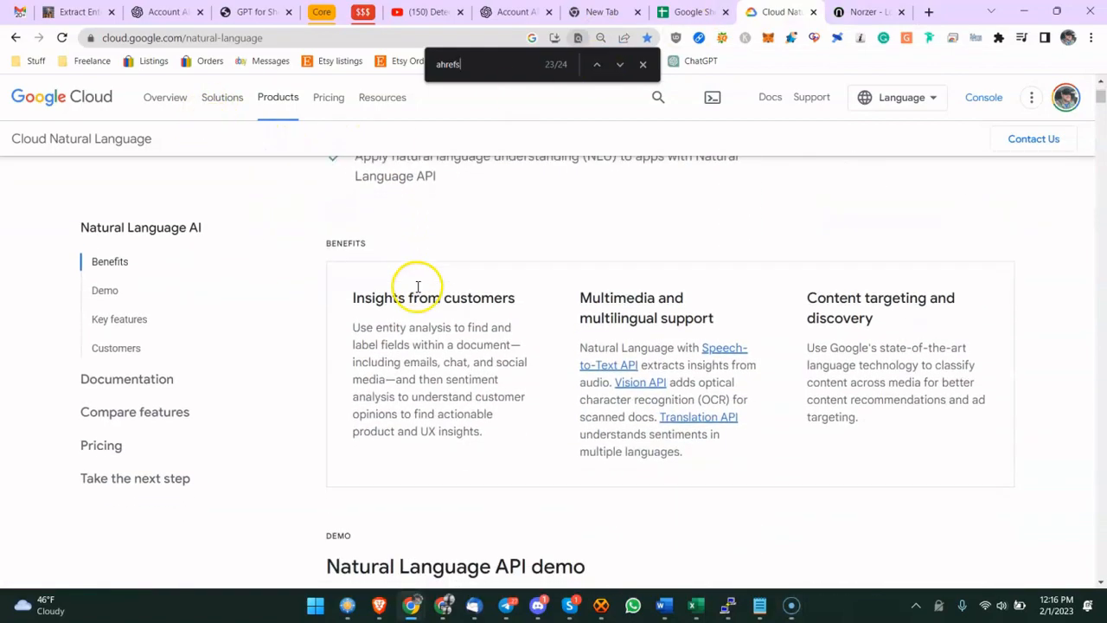
pyautogui.scroll(-3, 467, 273)
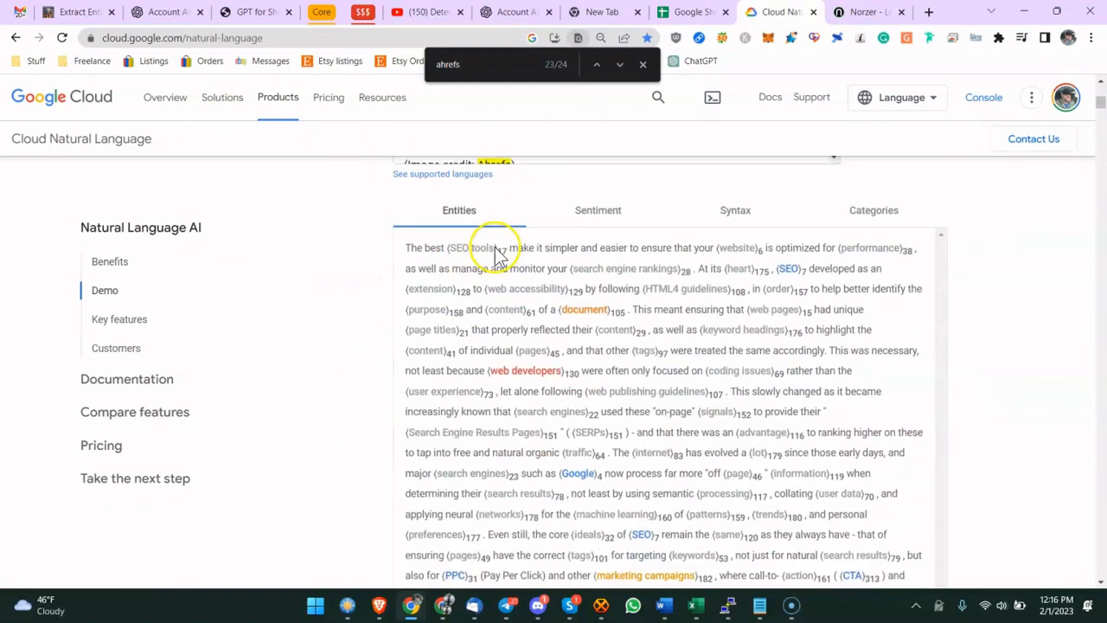
pyautogui.scroll(2, 682, 324)
pyautogui.scroll(2, 818, 291)
pyautogui.moveTo(832, 275); pyautogui.dragTo(833, 256)
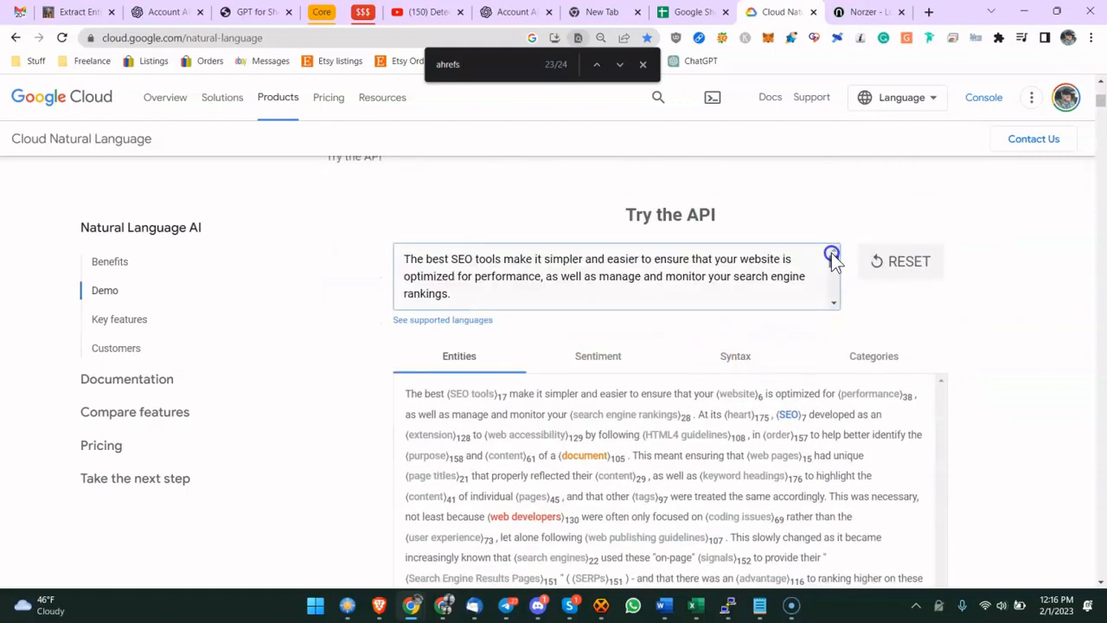
pyautogui.moveTo(539, 254); pyautogui.dragTo(560, 274)
# - Examine the entities highlighted in the demo's analysis of the sample text
pyautogui.scroll(-3, 567, 302)
pyautogui.scroll(-1, 568, 302)
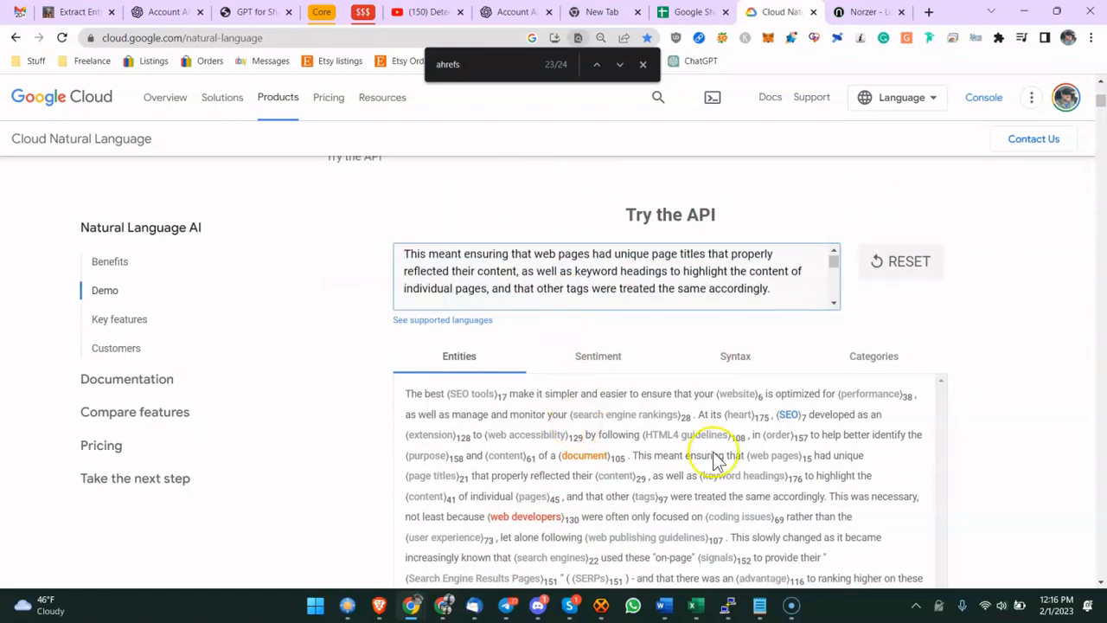
pyautogui.scroll(-3, 971, 425)
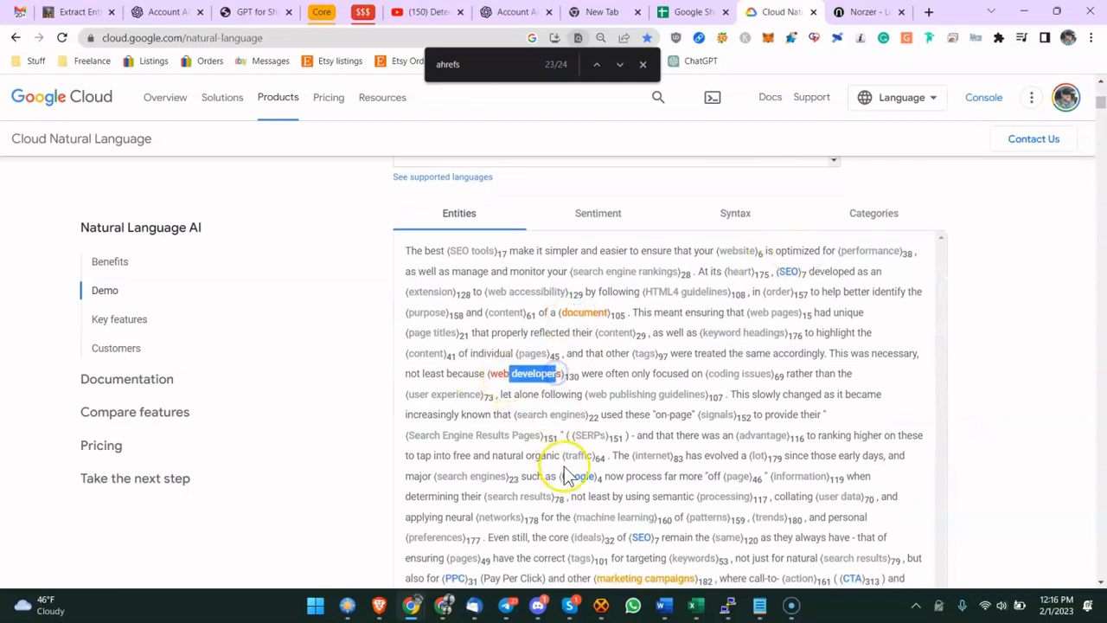
pyautogui.scroll(-5, 642, 531)
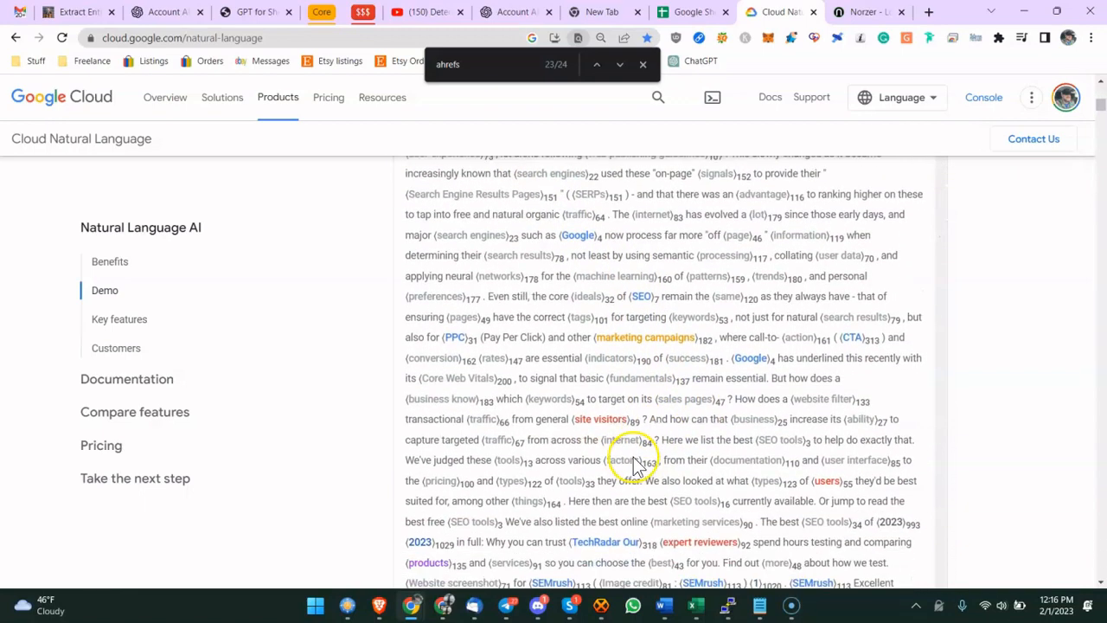
pyautogui.scroll(-2, 592, 493)
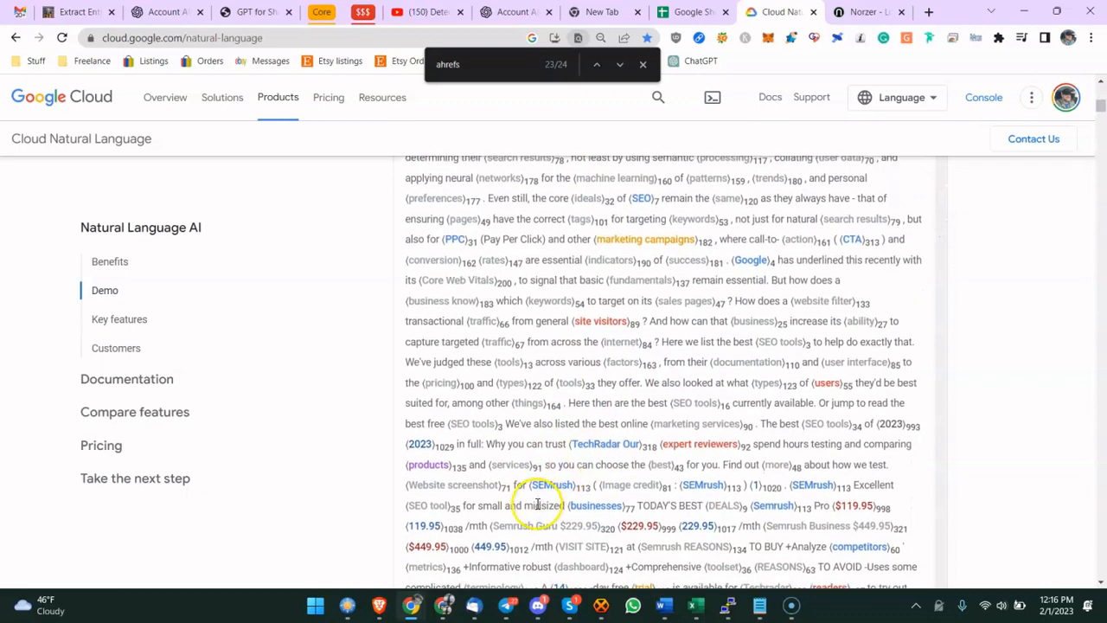
pyautogui.moveTo(546, 481); pyautogui.dragTo(548, 482)
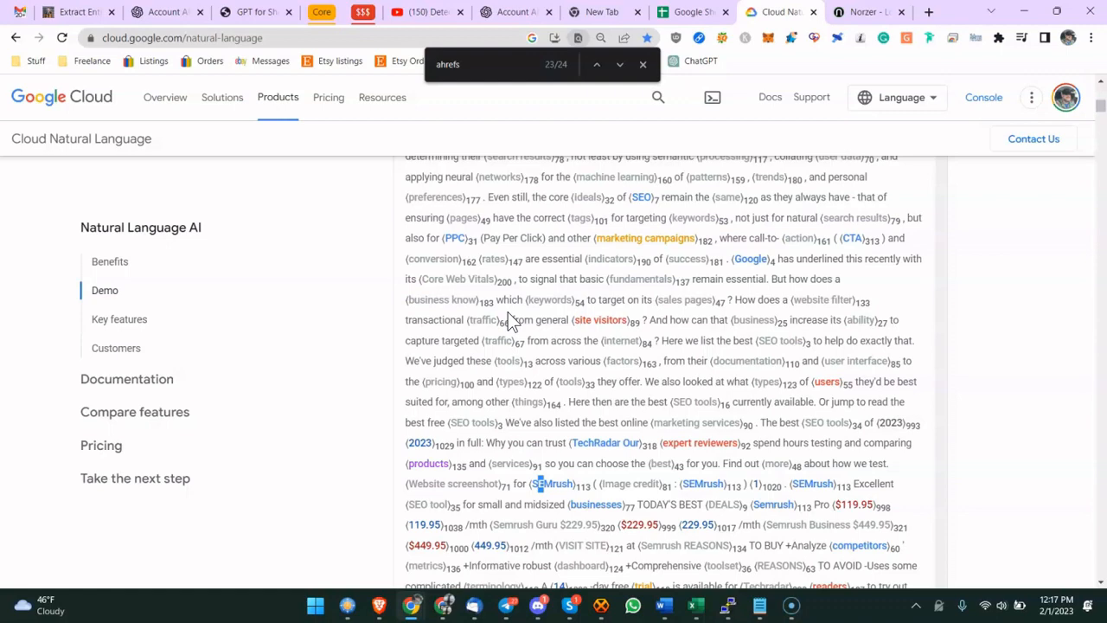
pyautogui.moveTo(530, 197)
pyautogui.mouseDown()
pyautogui.moveTo(831, 327)
pyautogui.moveTo(652, 381)
pyautogui.mouseUp()
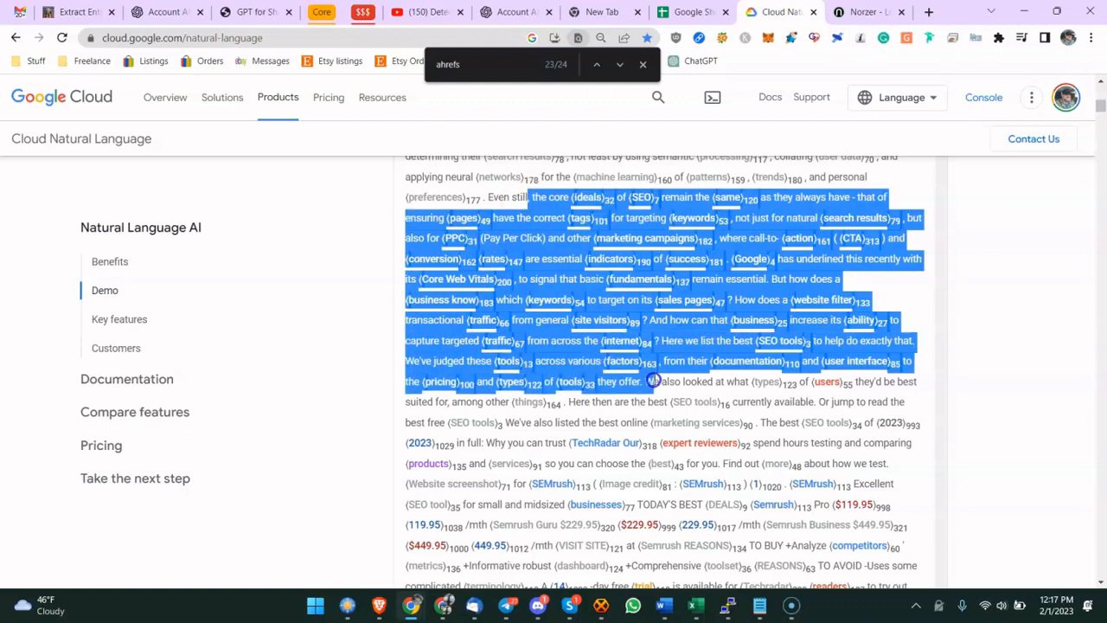
pyautogui.click(974, 362)
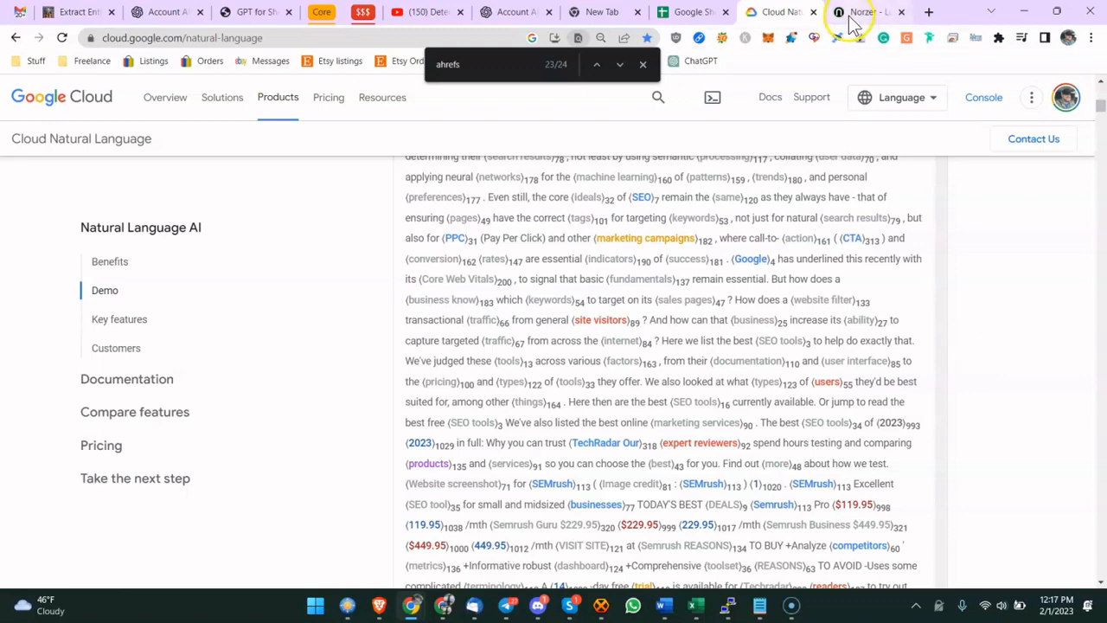
# - Search Google for top seo tools in a new tab
pyautogui.click(930, 12)
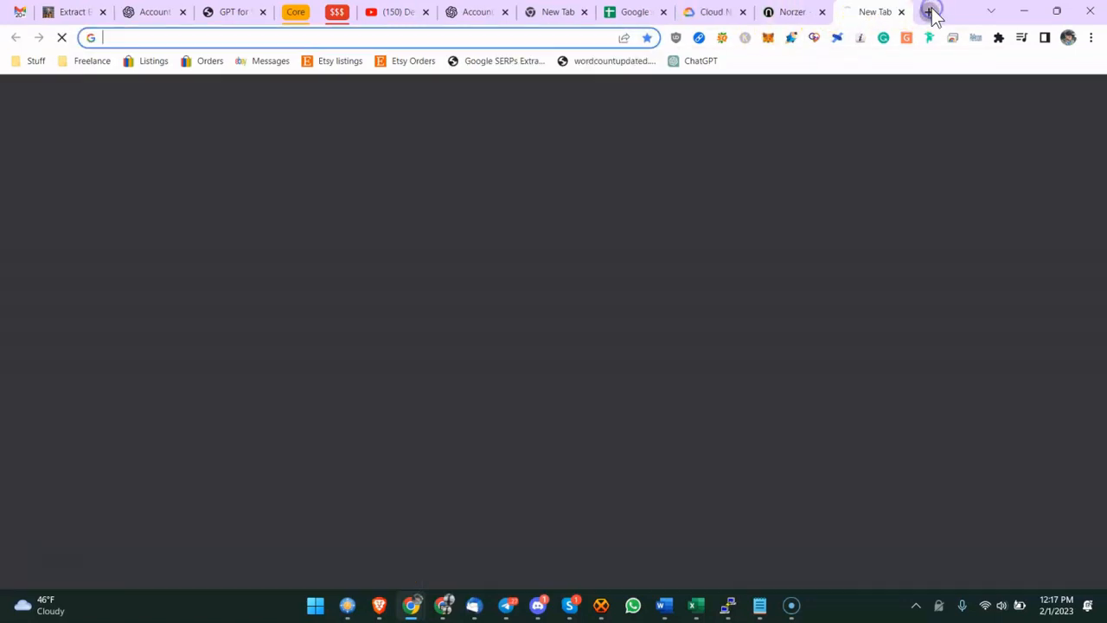
pyautogui.write('top seo tools')
pyautogui.press('Return')
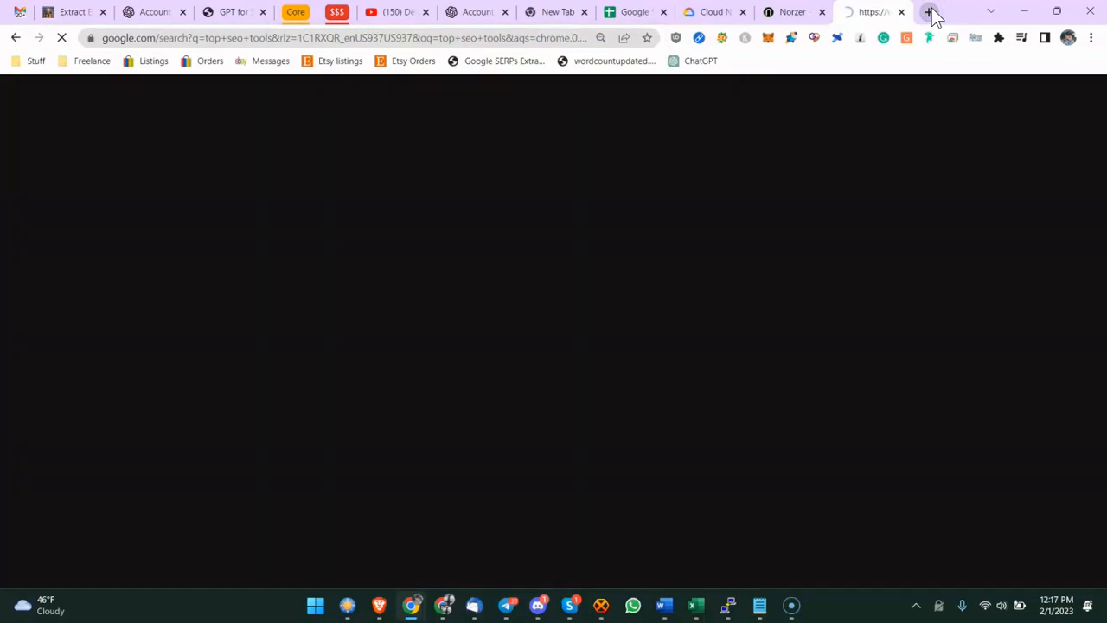
# - Open the TechRadar Best SEO tools result from the search results
pyautogui.scroll(-1, 223, 275)
pyautogui.scroll(-2, 223, 275)
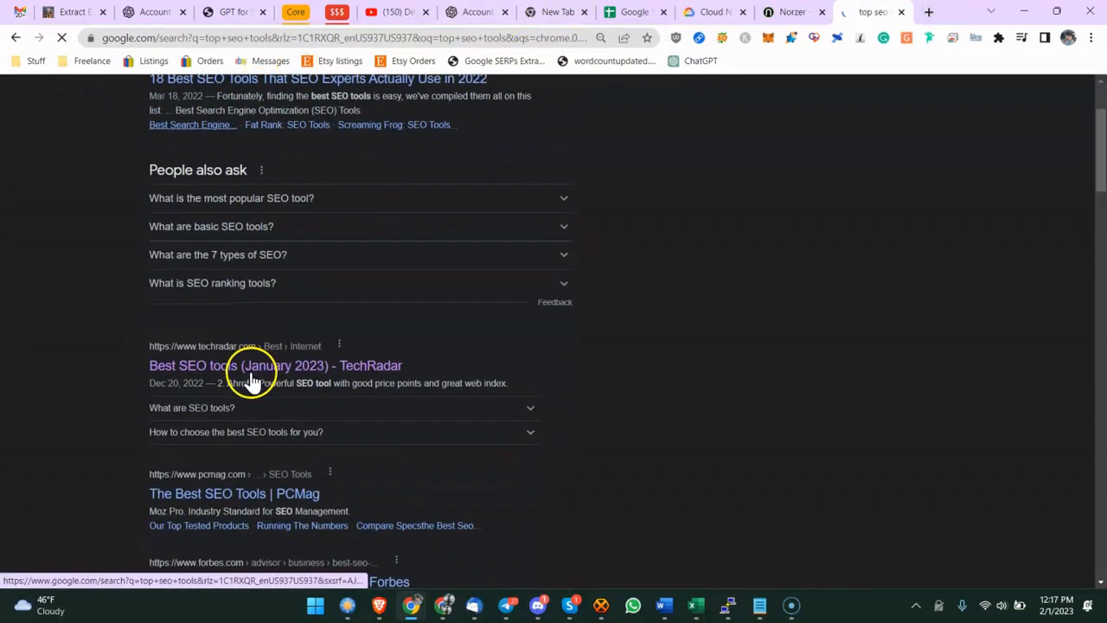
pyautogui.moveTo(286, 252); pyautogui.dragTo(54, 302)
pyautogui.scroll(-1, 118, 319)
pyautogui.scroll(-3, 117, 319)
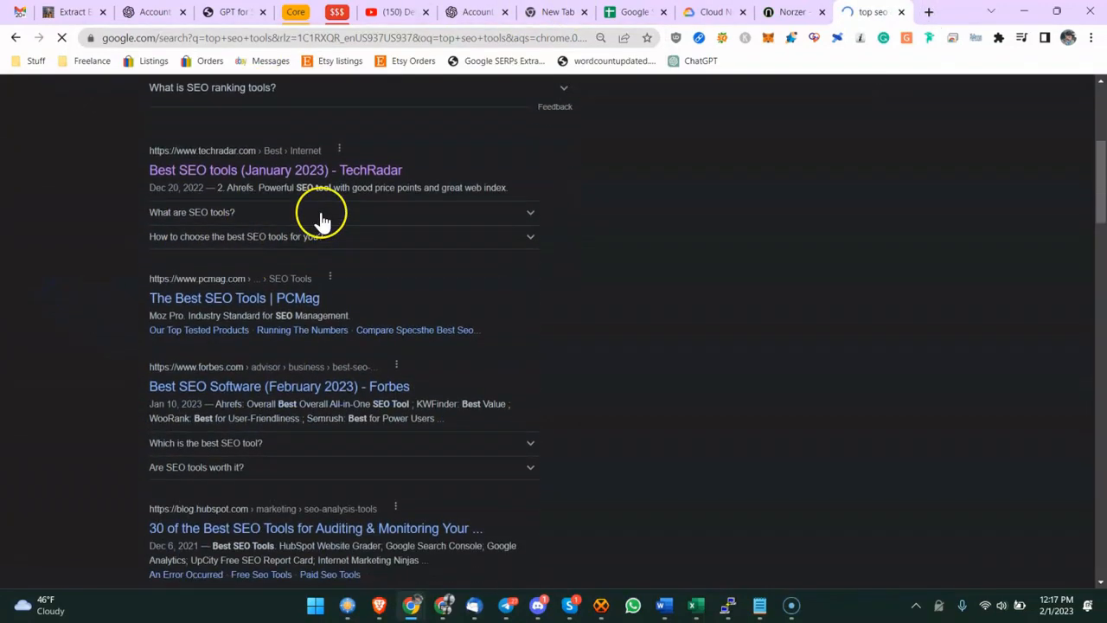
pyautogui.click(338, 160)
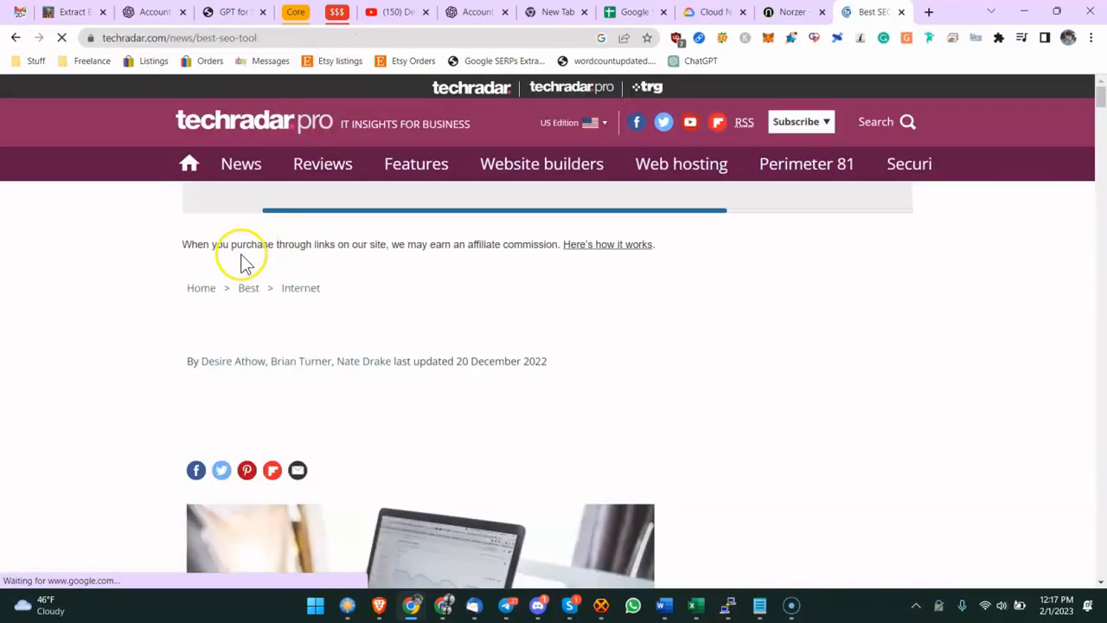
pyautogui.scroll(-10, 239, 254)
# - Return to the Natural Language demo and scroll through the remaining entity results
pyautogui.moveTo(459, 202); pyautogui.dragTo(766, 12)
pyautogui.click(712, 12)
pyautogui.scroll(-1, 655, 281)
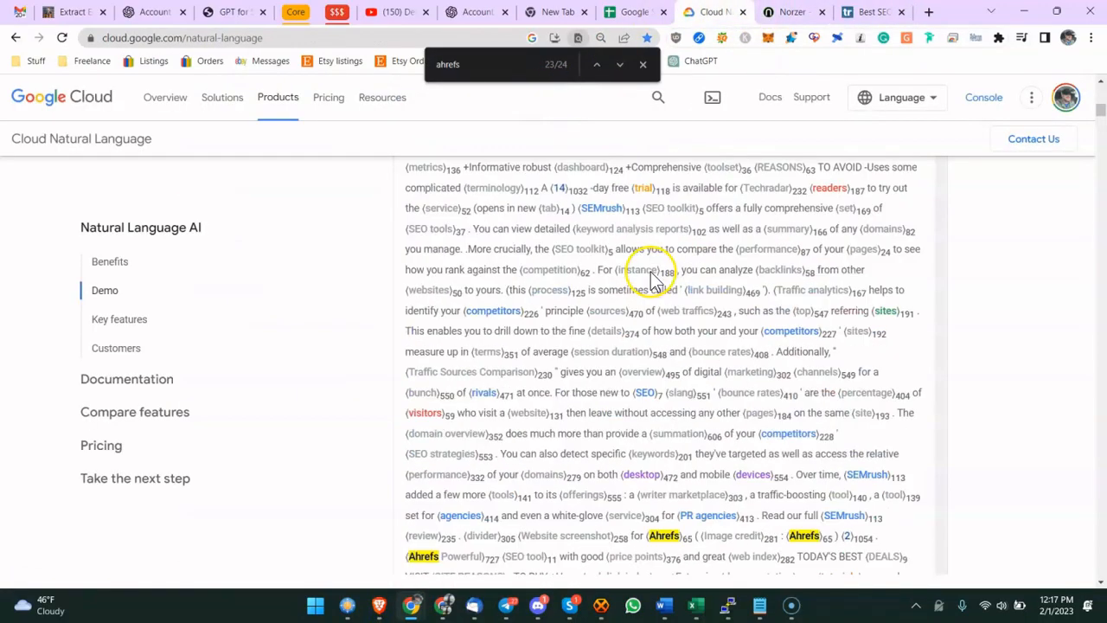
pyautogui.scroll(-10, 655, 281)
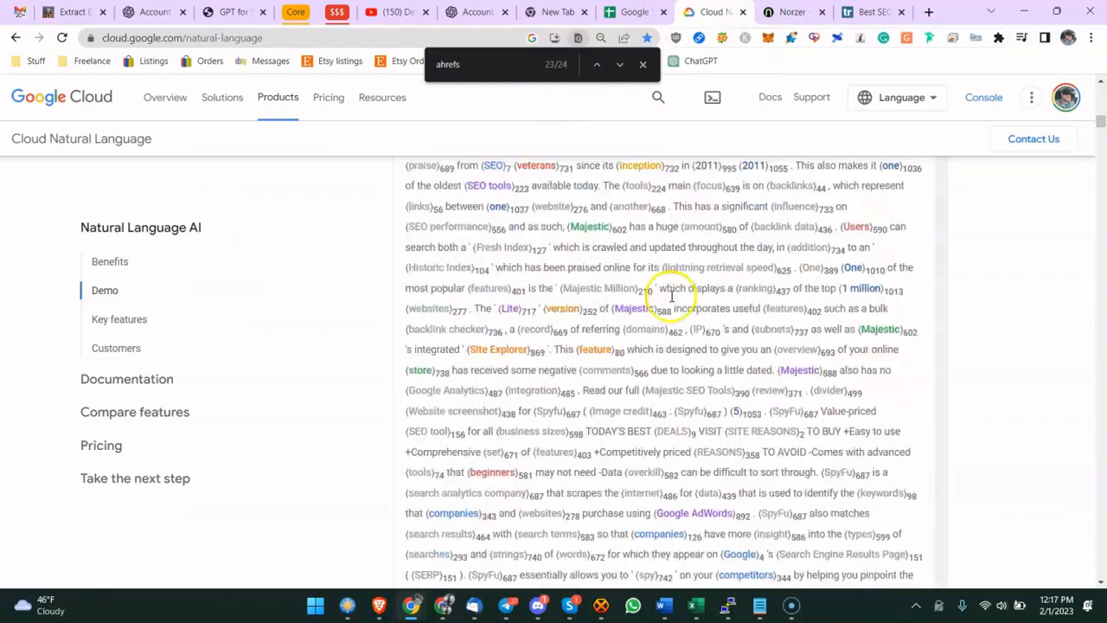
pyautogui.scroll(-15, 671, 297)
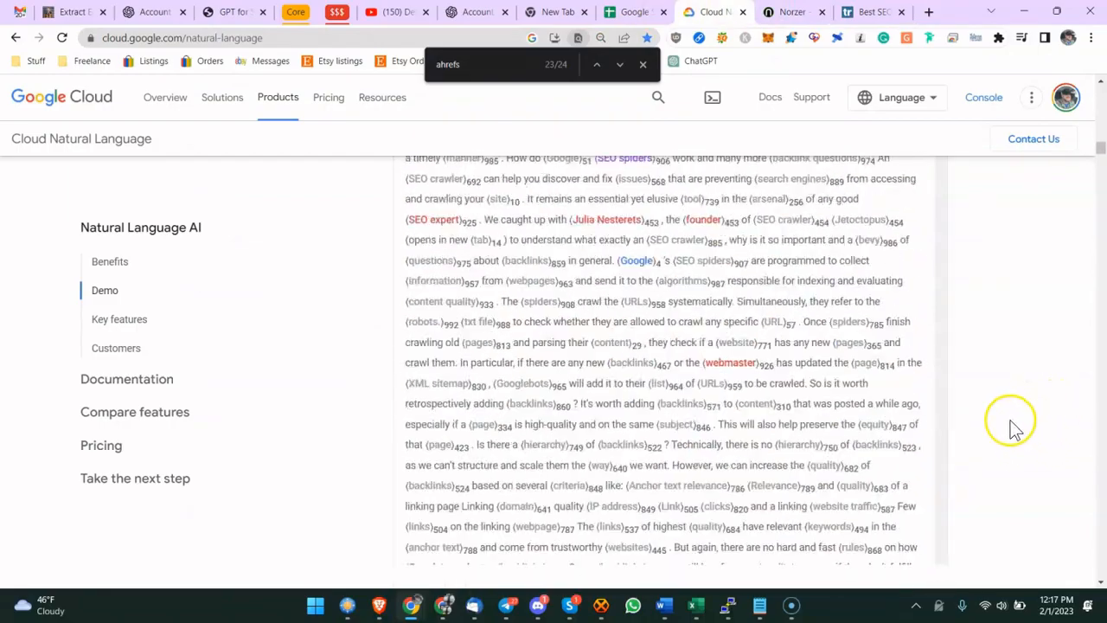
pyautogui.scroll(-15, 1003, 422)
pyautogui.scroll(8, 977, 380)
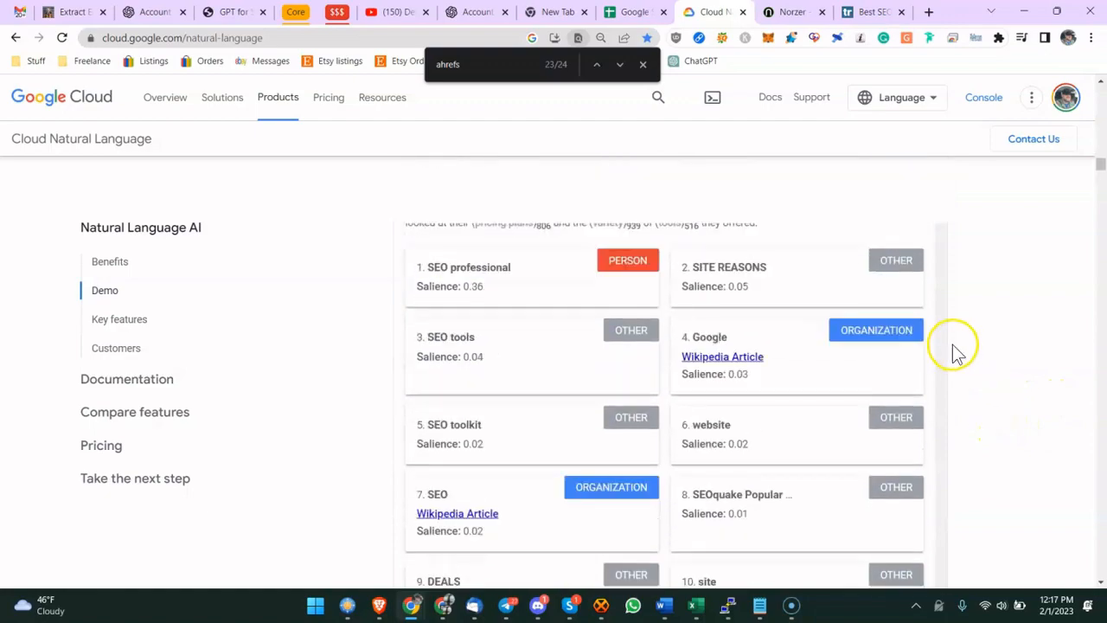
pyautogui.scroll(10, 956, 350)
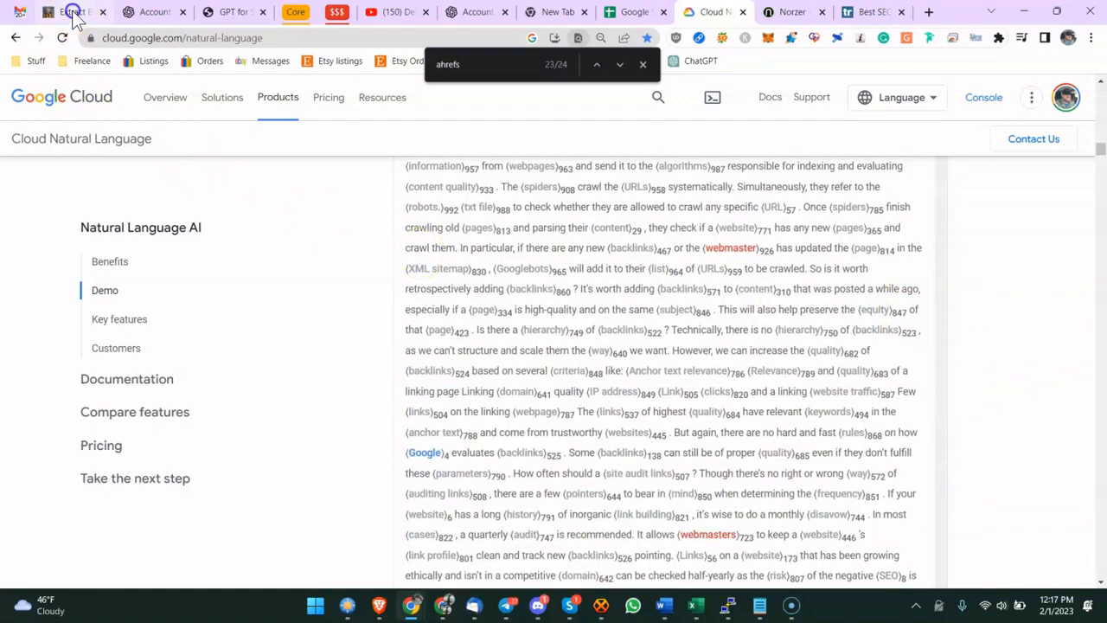
# - Open the GPT for Sheets add-on marketplace page linked from the Extract Entities notes
pyautogui.click(72, 12)
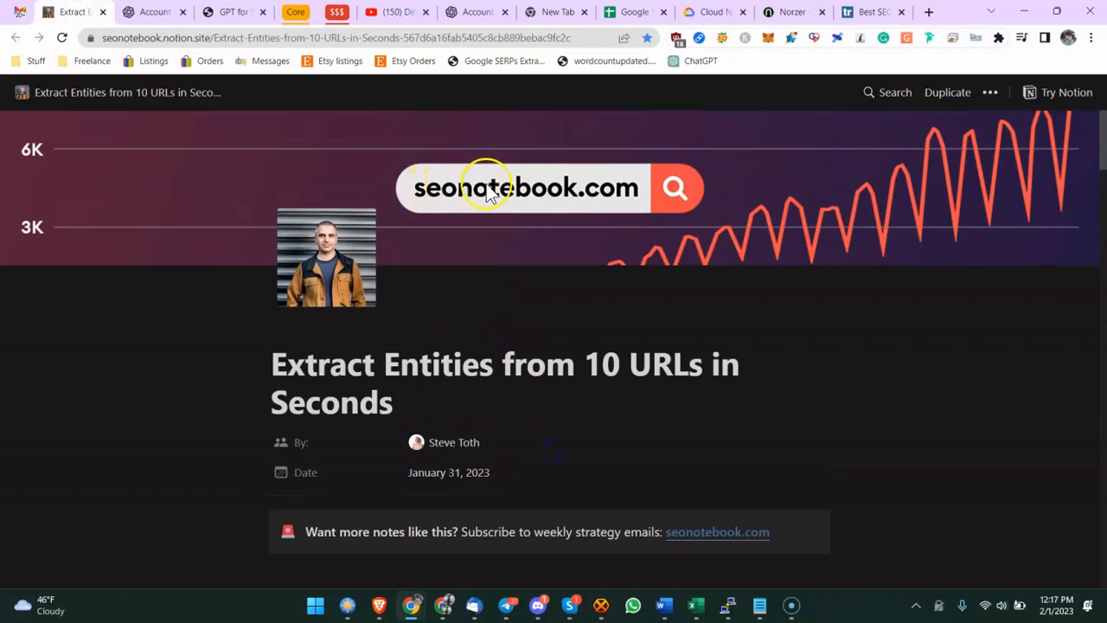
pyautogui.click(185, 37)
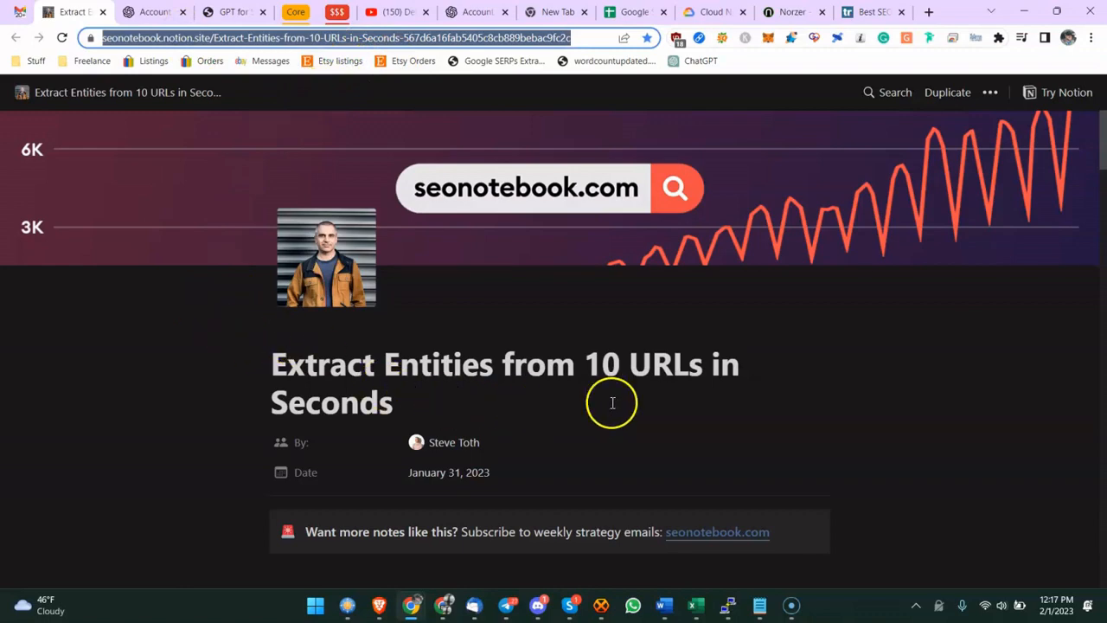
pyautogui.scroll(-3, 612, 402)
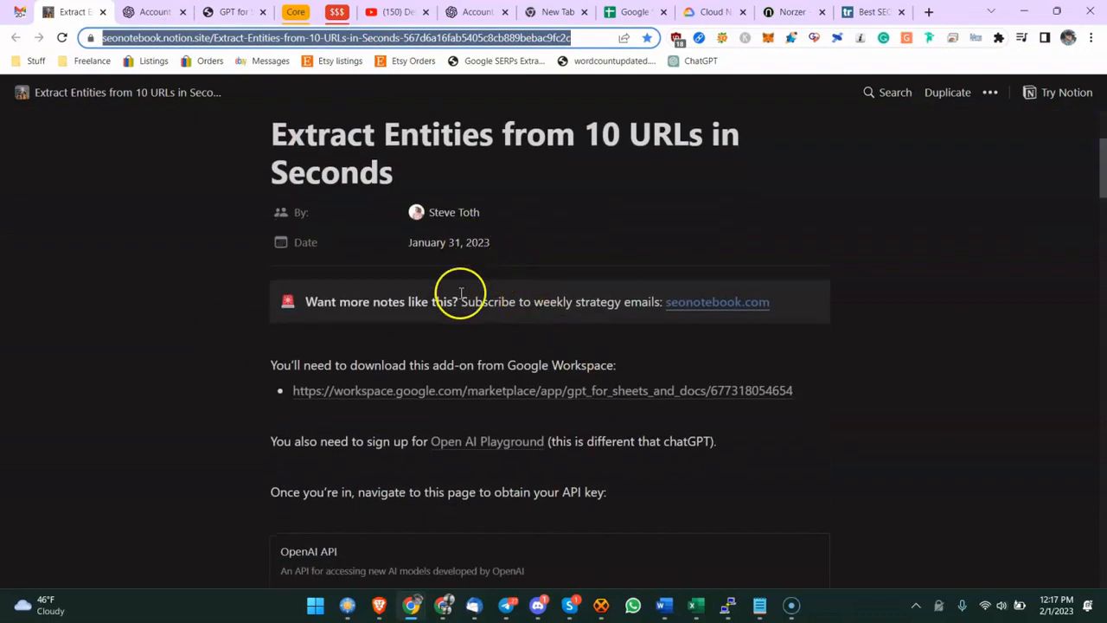
pyautogui.click(435, 393)
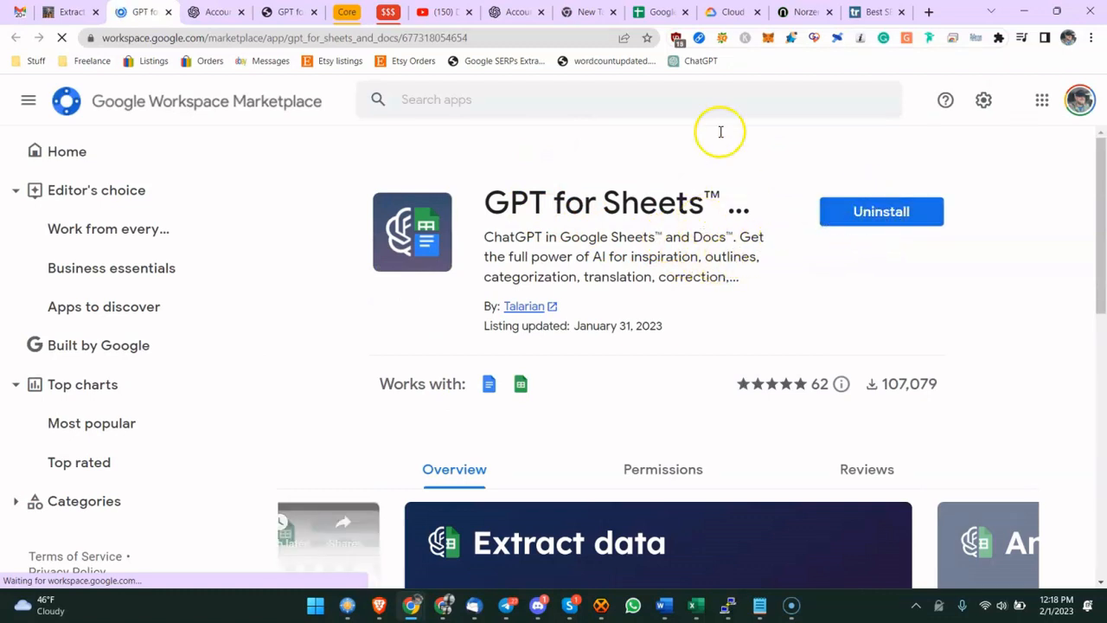
# - Create a new blank Google Sheets spreadsheet and name it seo tools
pyautogui.click(663, 12)
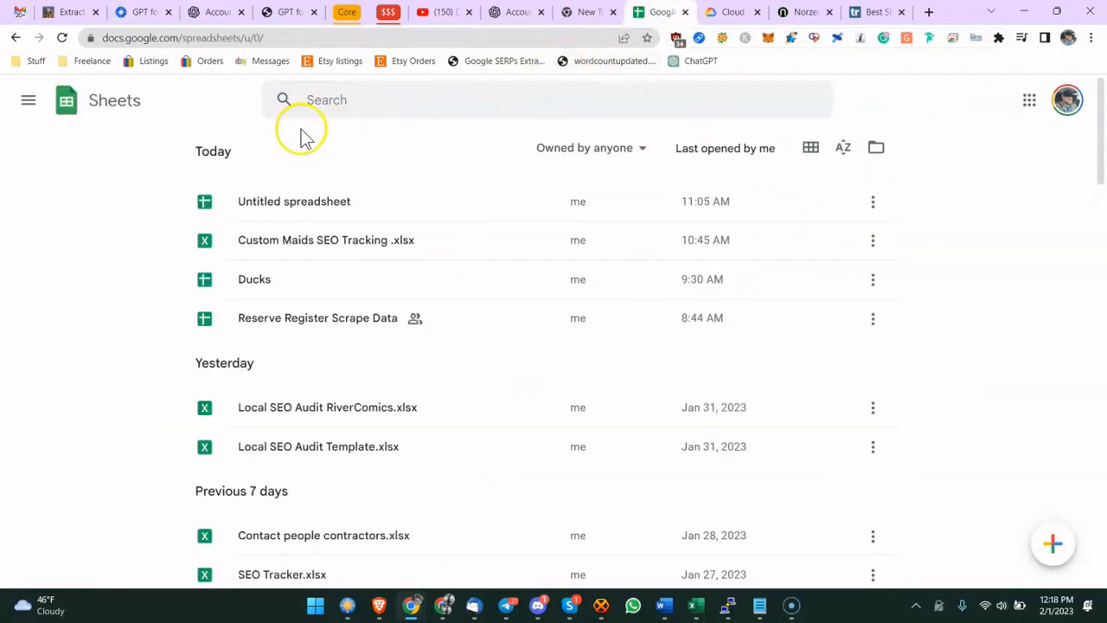
pyautogui.click(1044, 547)
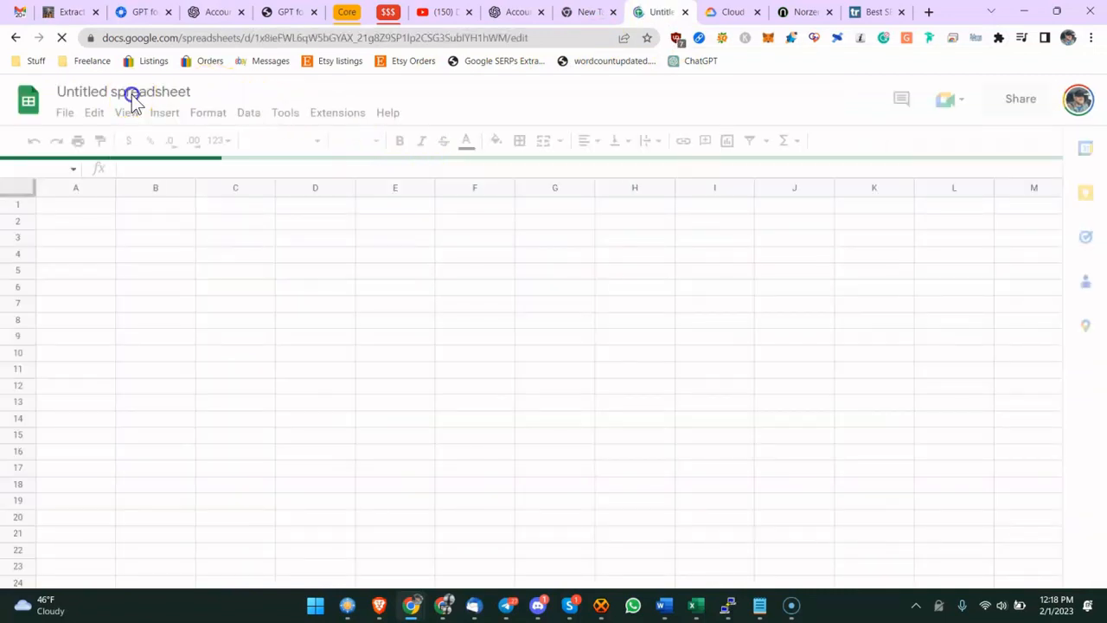
pyautogui.click(134, 93)
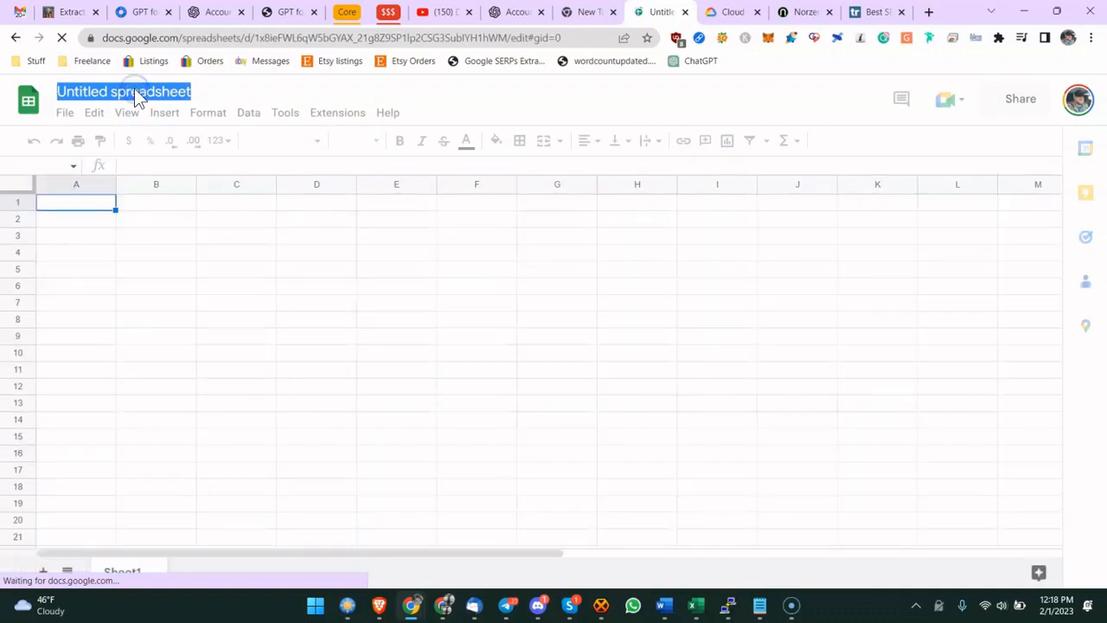
pyautogui.tripleClick(134, 91)
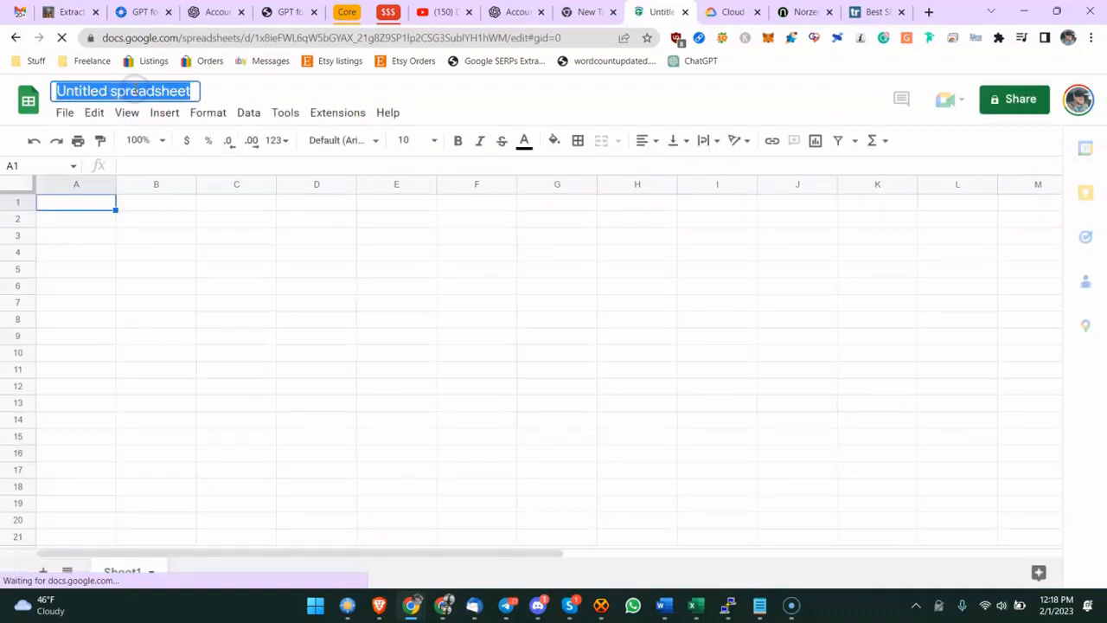
pyautogui.write('seo tools')
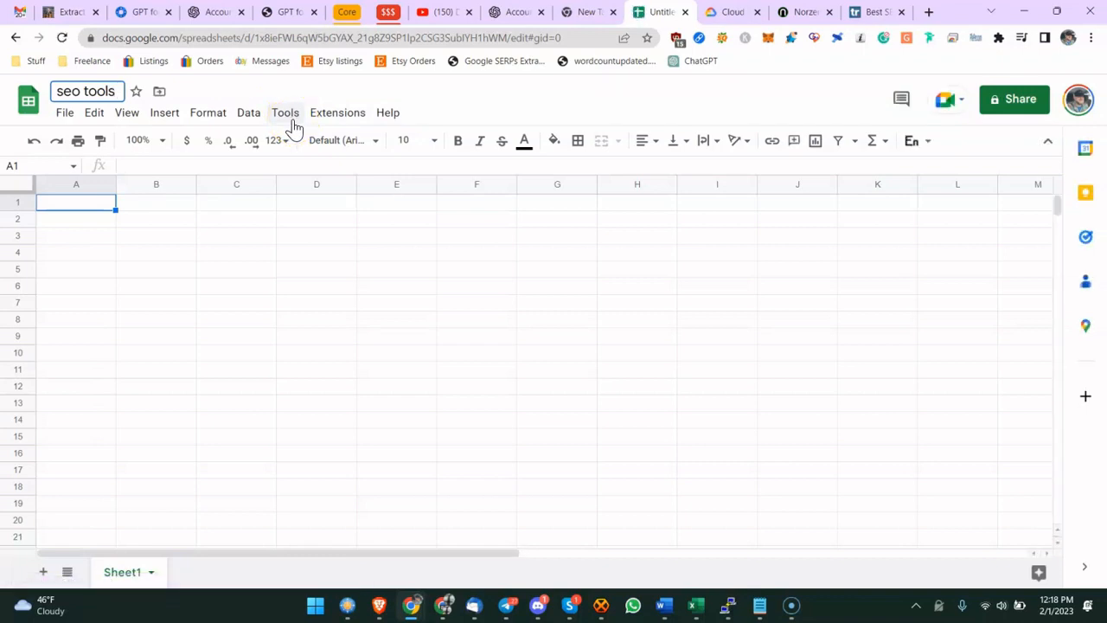
# - Open the Extensions menu to locate GPT for Sheets and Docs
pyautogui.click(353, 115)
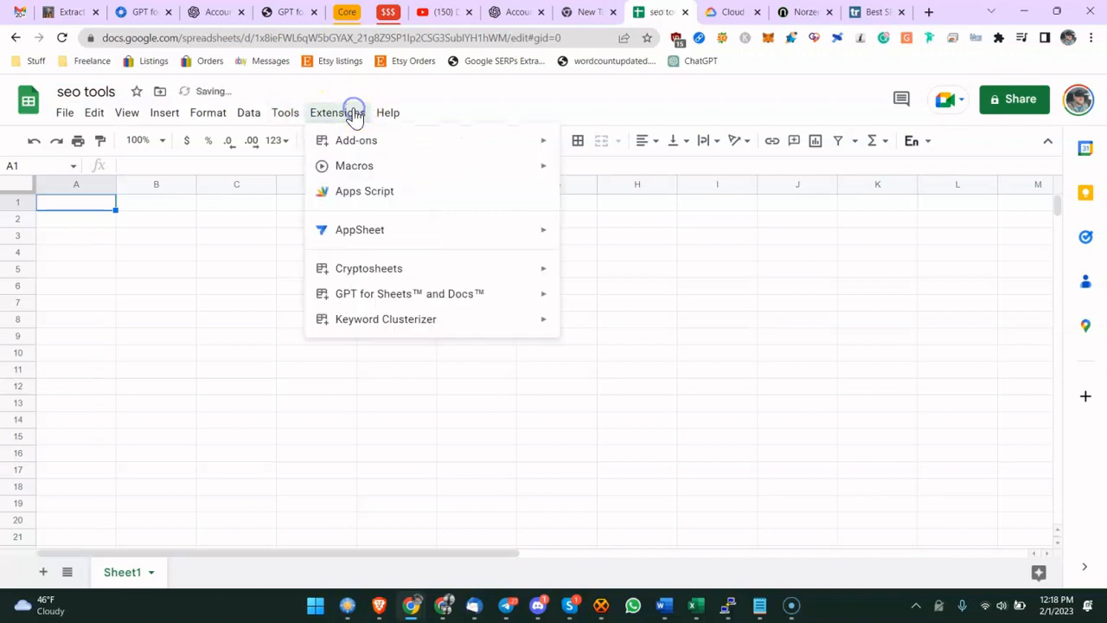
pyautogui.moveTo(396, 294)
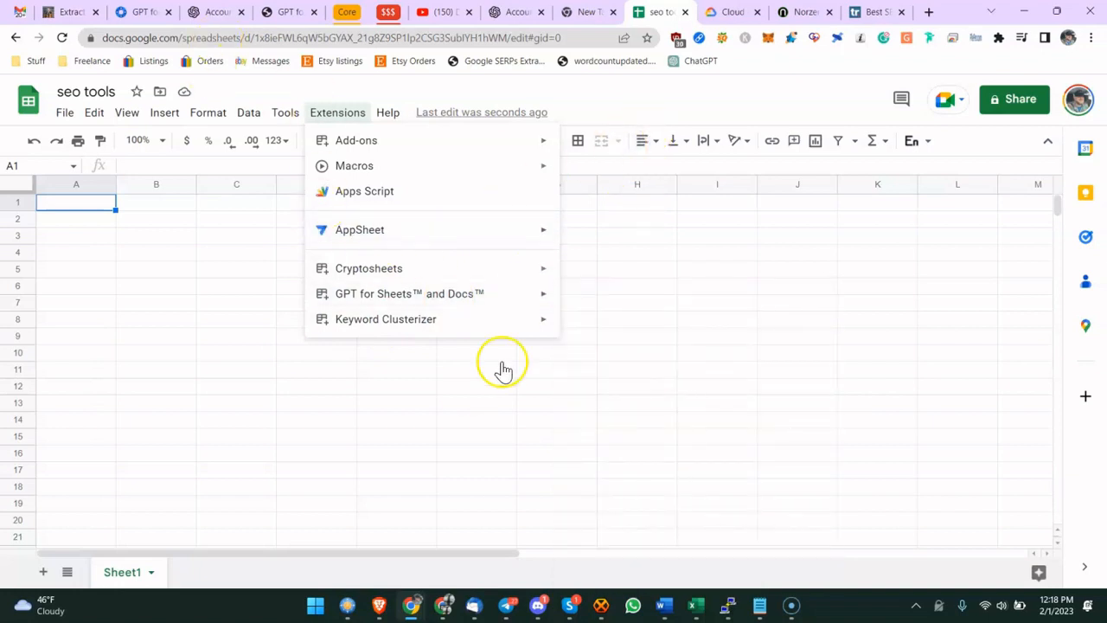
# - Search Google for openai api key and open the OpenAI API keys page
pyautogui.click(71, 12)
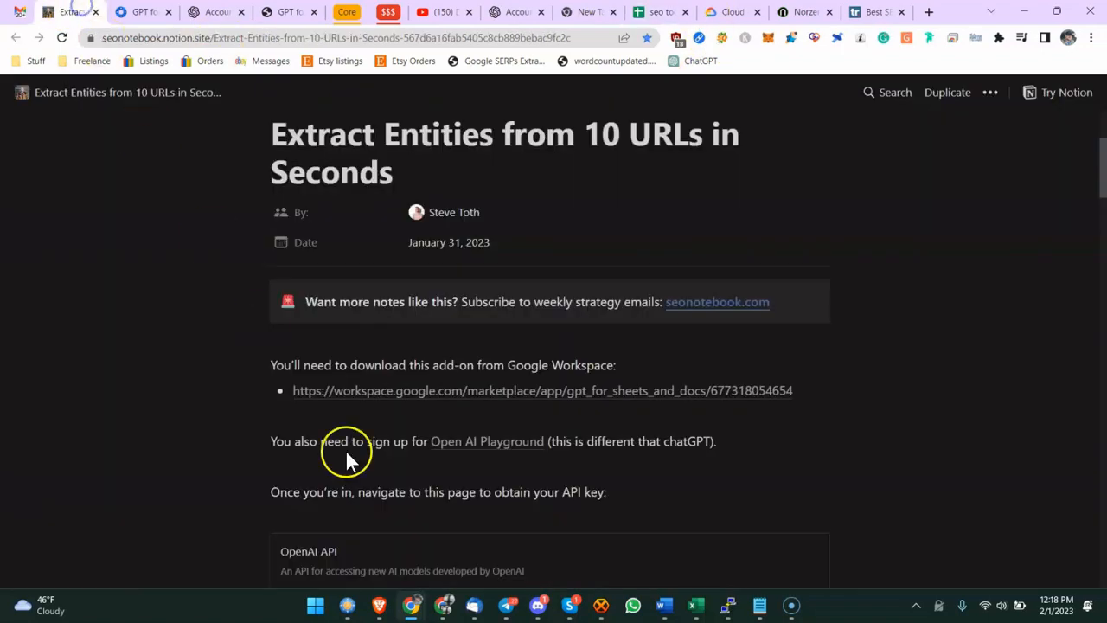
pyautogui.scroll(-1, 383, 467)
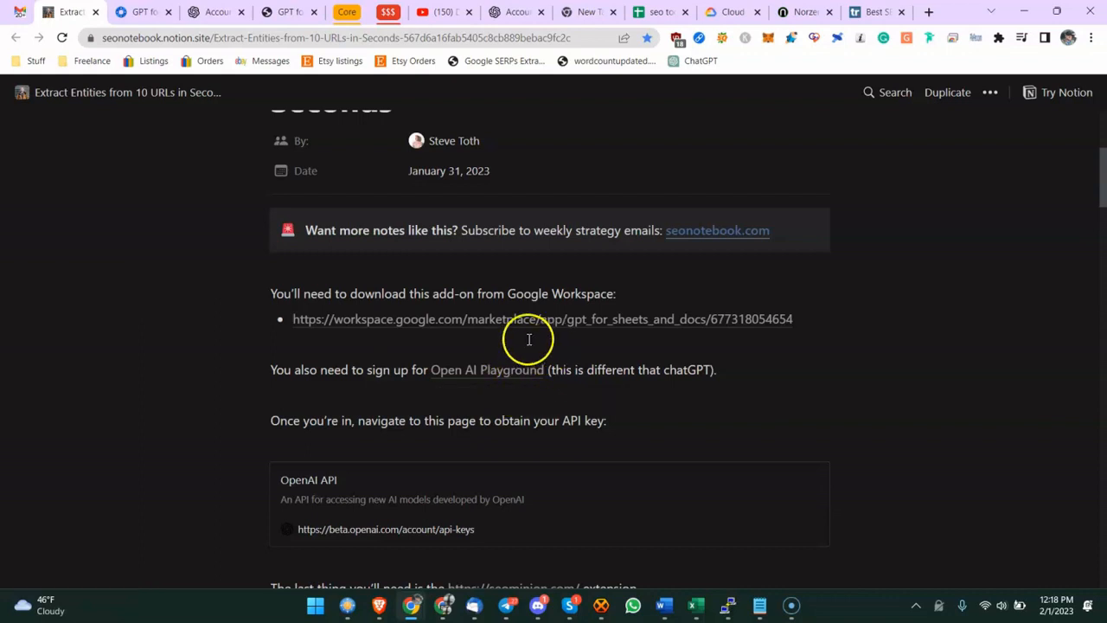
pyautogui.click(926, 12)
pyautogui.write('open')
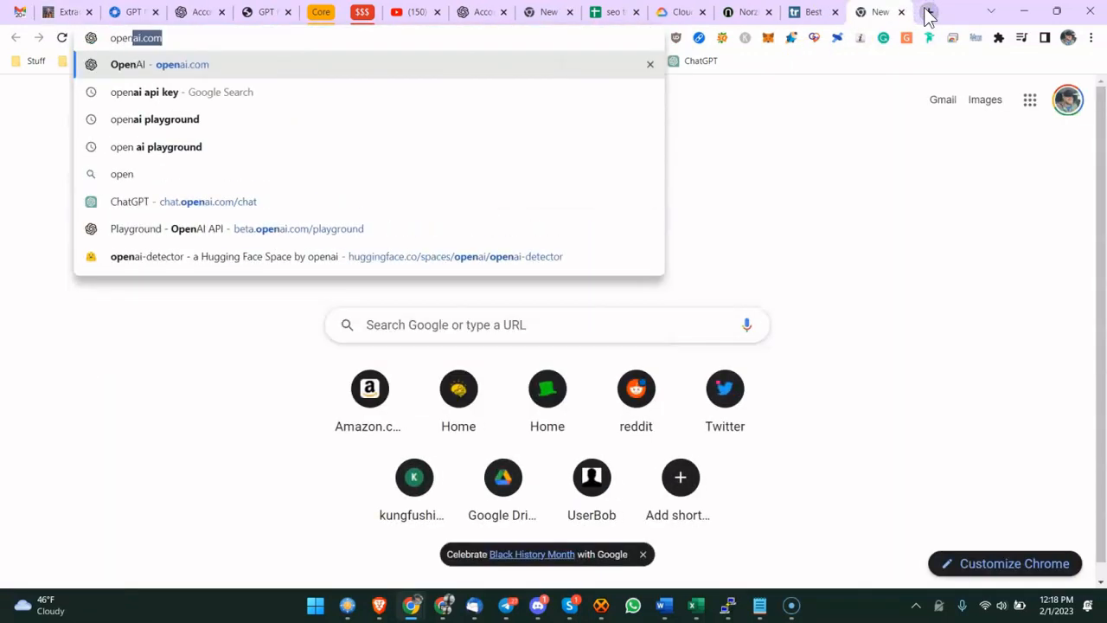
pyautogui.write('ai')
pyautogui.press('Return')
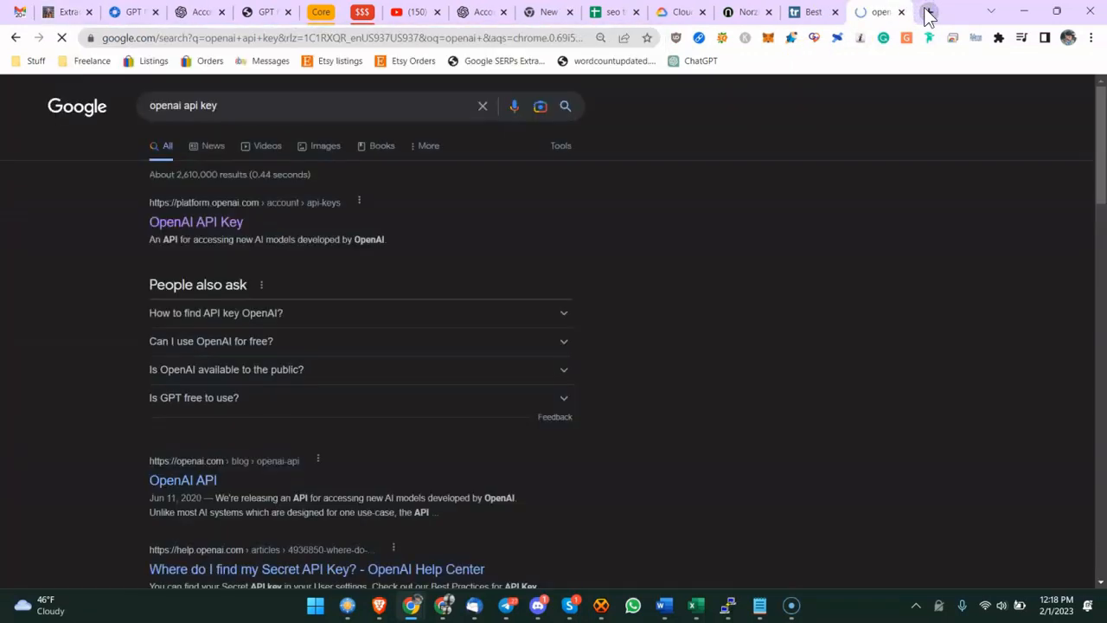
pyautogui.click(205, 219)
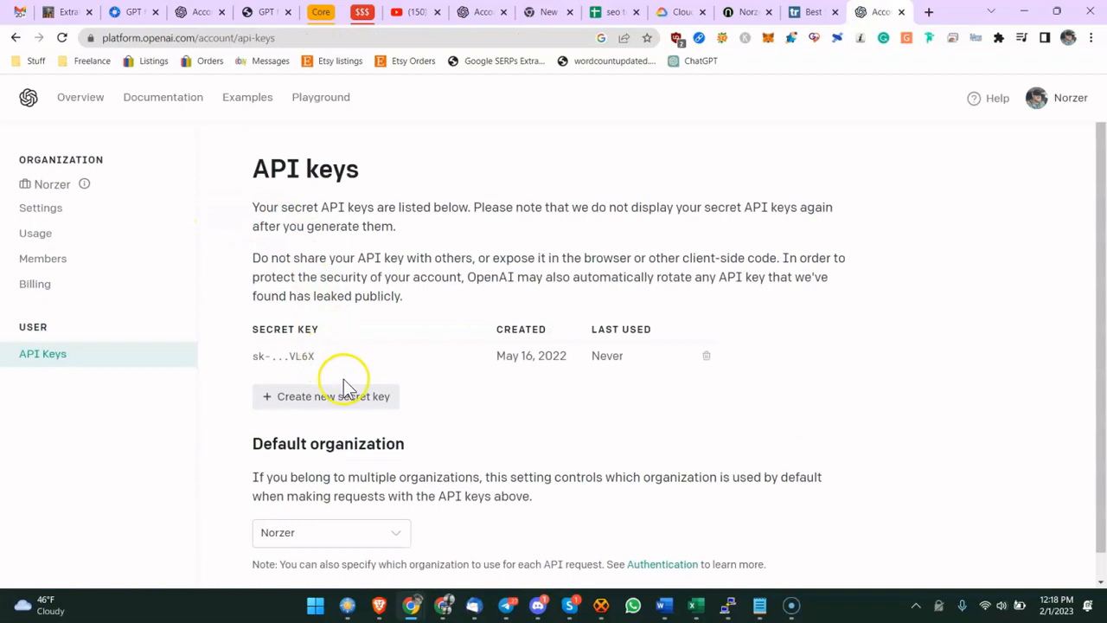
# - Create a new secret API key, copy it, and close the key dialog
pyautogui.click(322, 397)
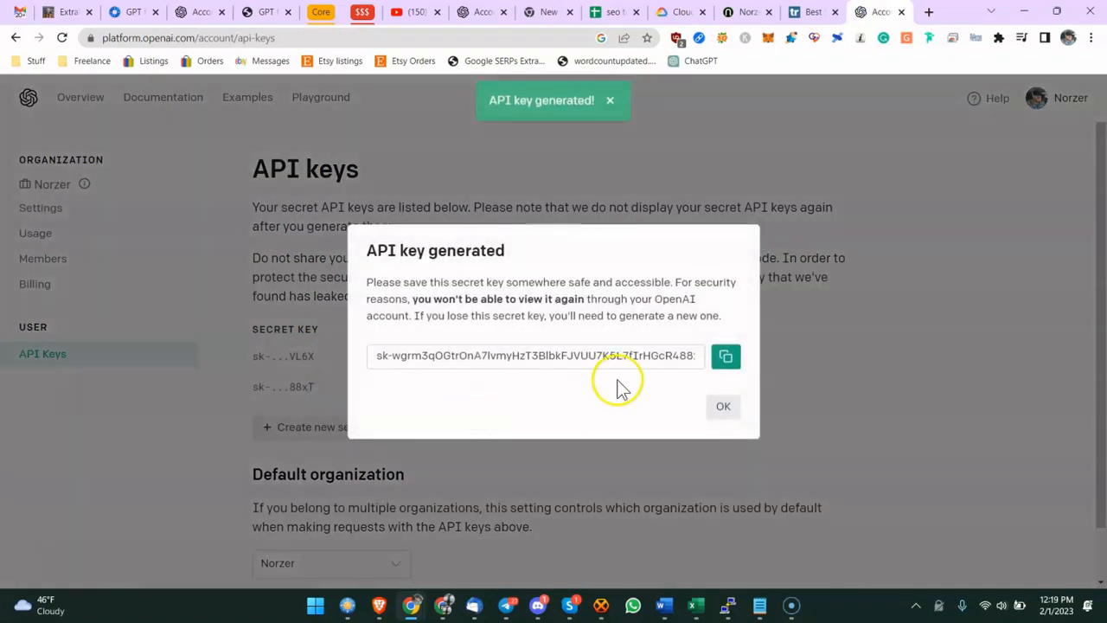
pyautogui.click(725, 355)
pyautogui.click(711, 409)
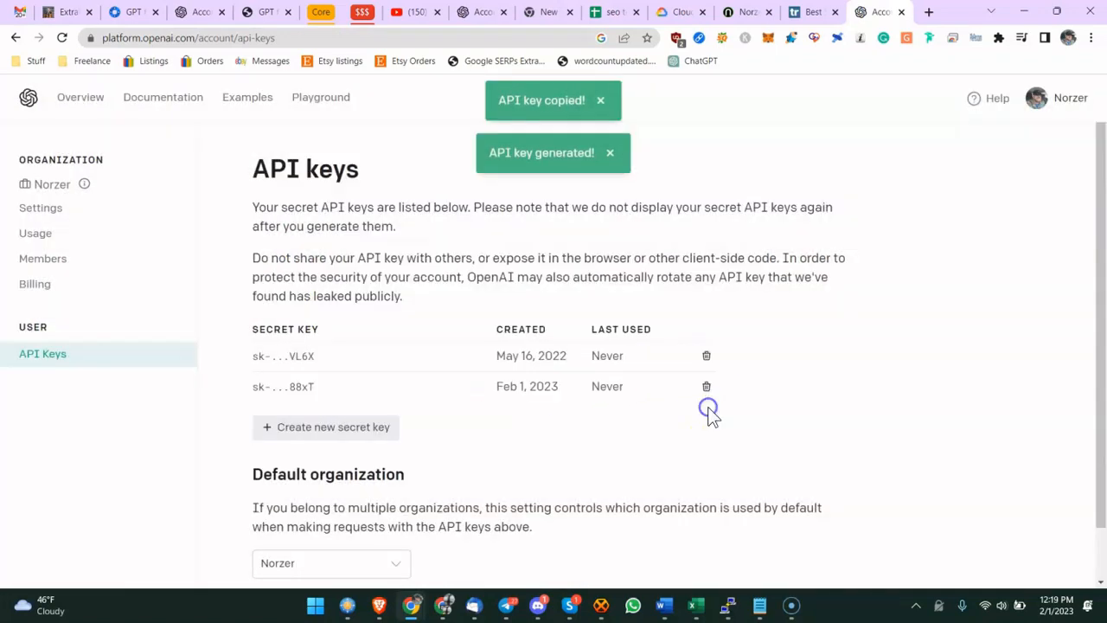
# - Read the notes' remaining setup instructions about the API key page and the SEO Minion extension
pyautogui.click(599, 12)
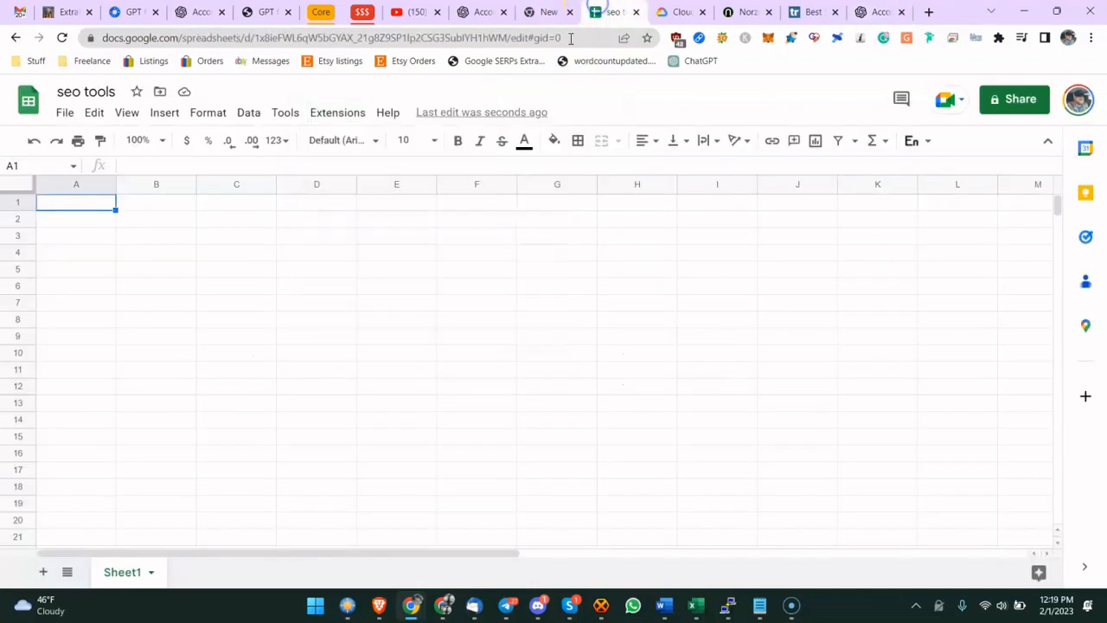
pyautogui.click(66, 12)
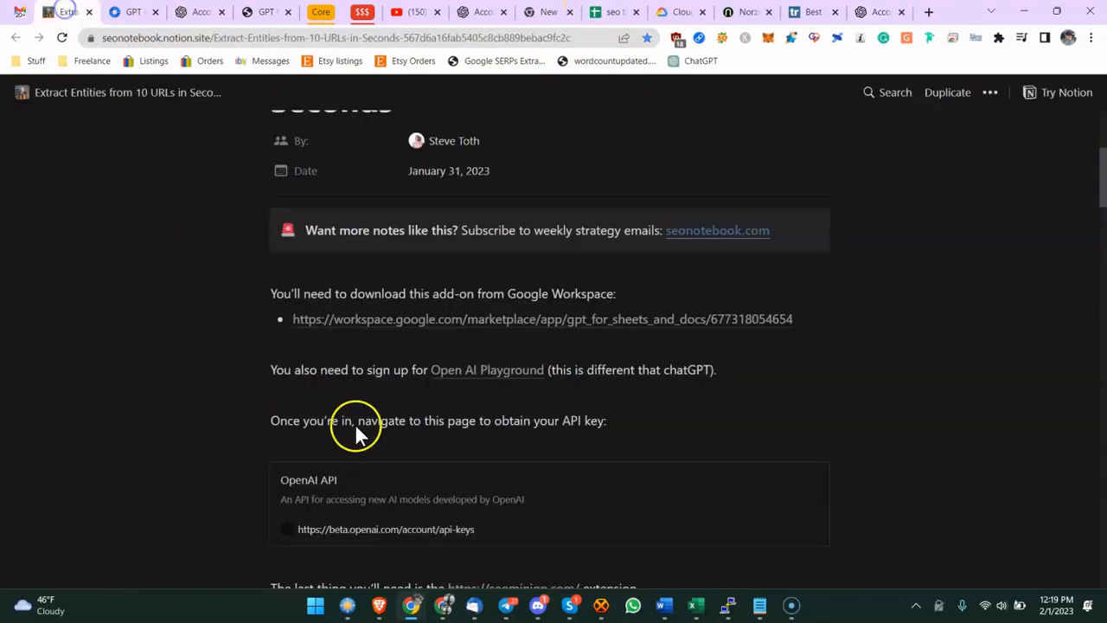
pyautogui.scroll(-2, 404, 424)
pyautogui.click(320, 351)
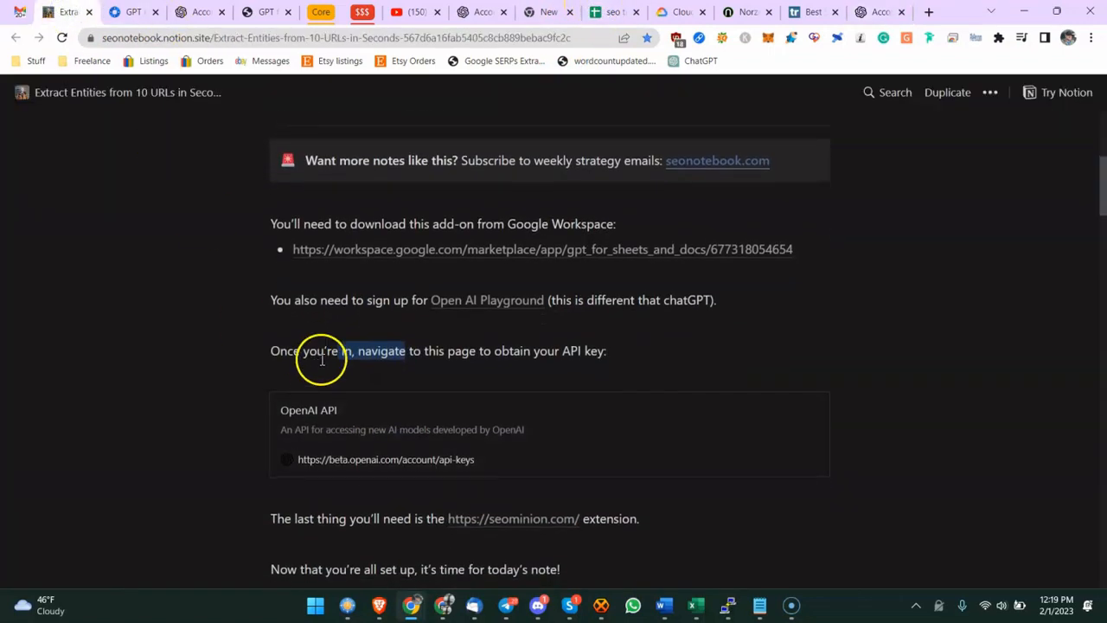
pyautogui.scroll(-3, 476, 403)
pyautogui.click(400, 406)
pyautogui.scroll(-1, 399, 406)
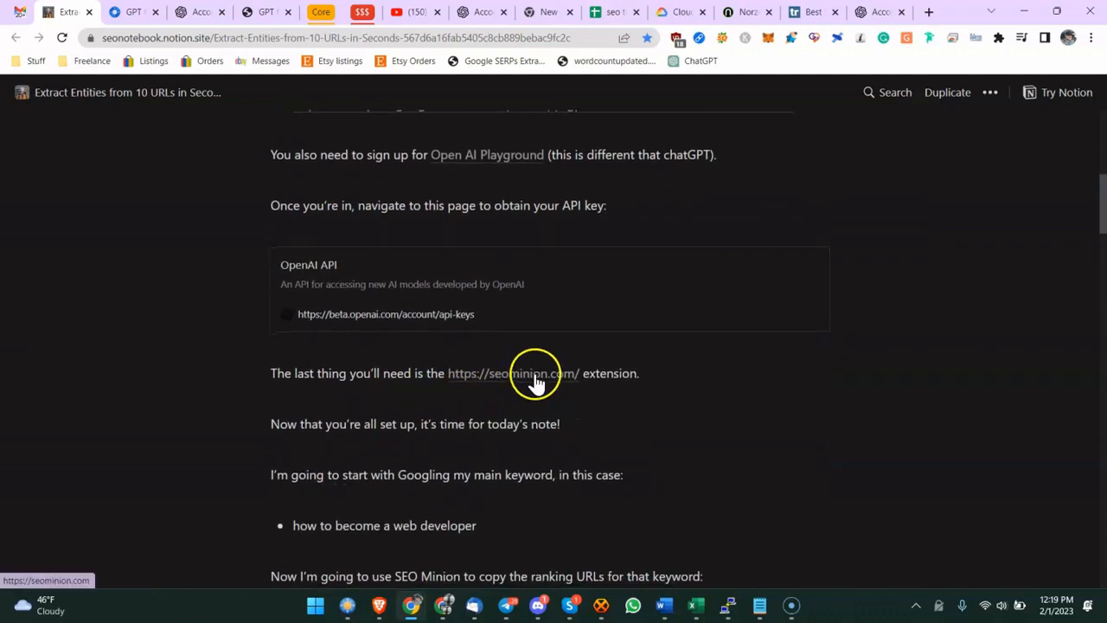
# - Search Google for seo minion extension and inspect the SEO Minion results panel options
pyautogui.click(927, 17)
pyautogui.write('SEO minio')
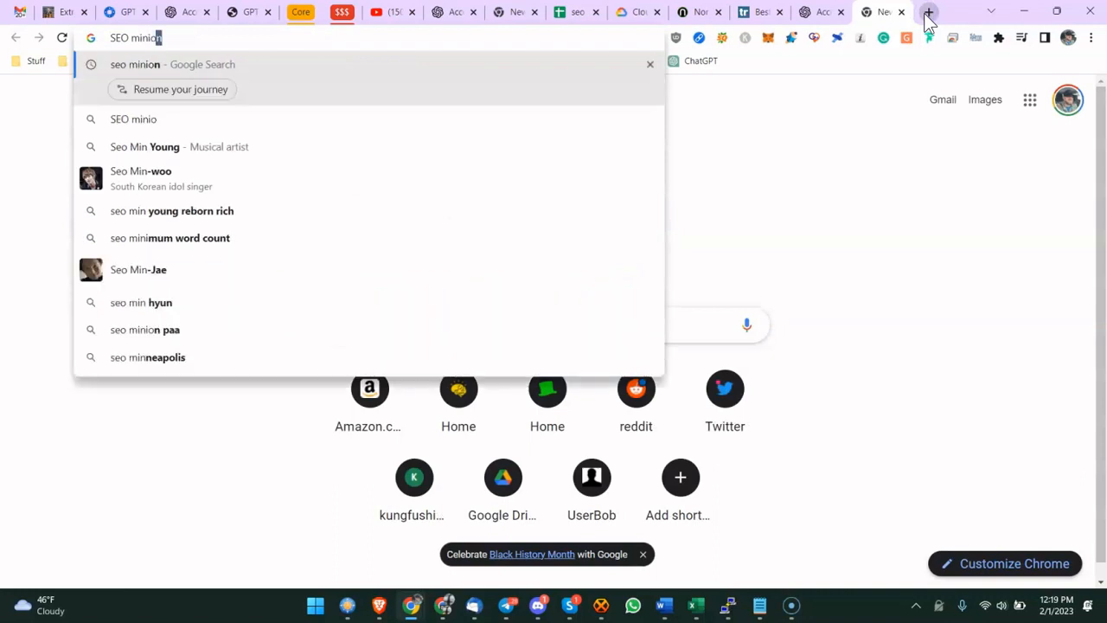
pyautogui.write('n tex')
pyautogui.press('Return')
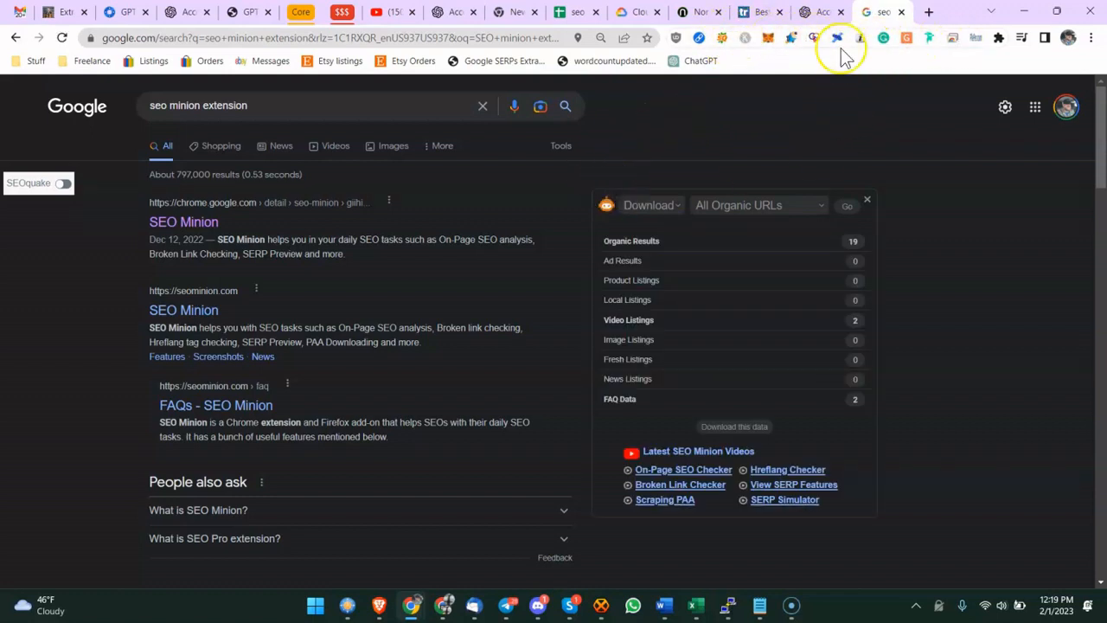
pyautogui.click(804, 208)
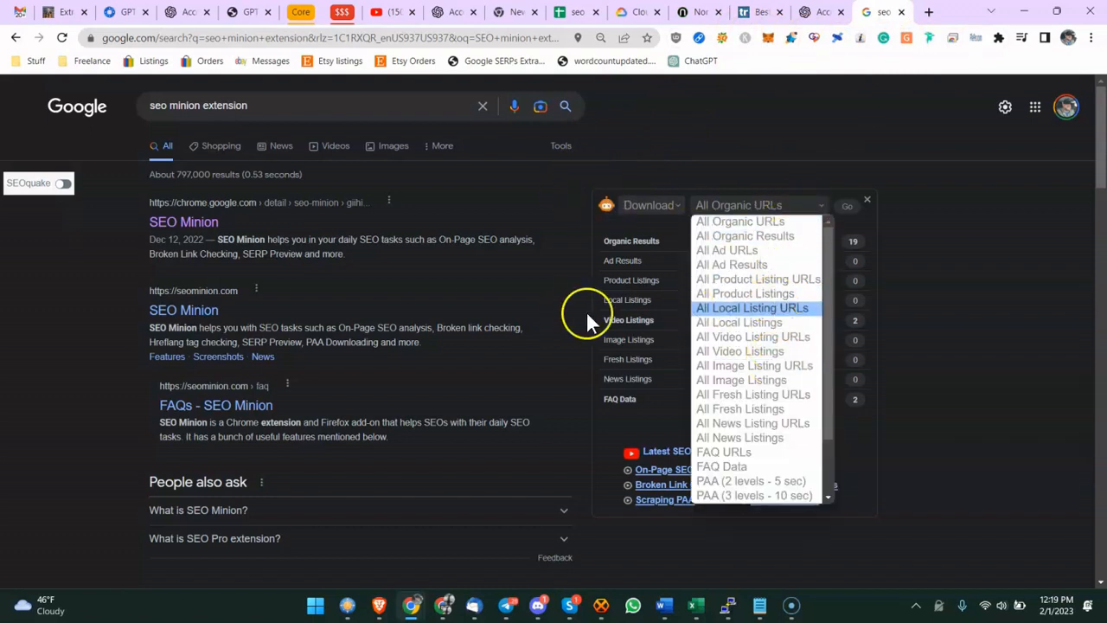
pyautogui.click(950, 297)
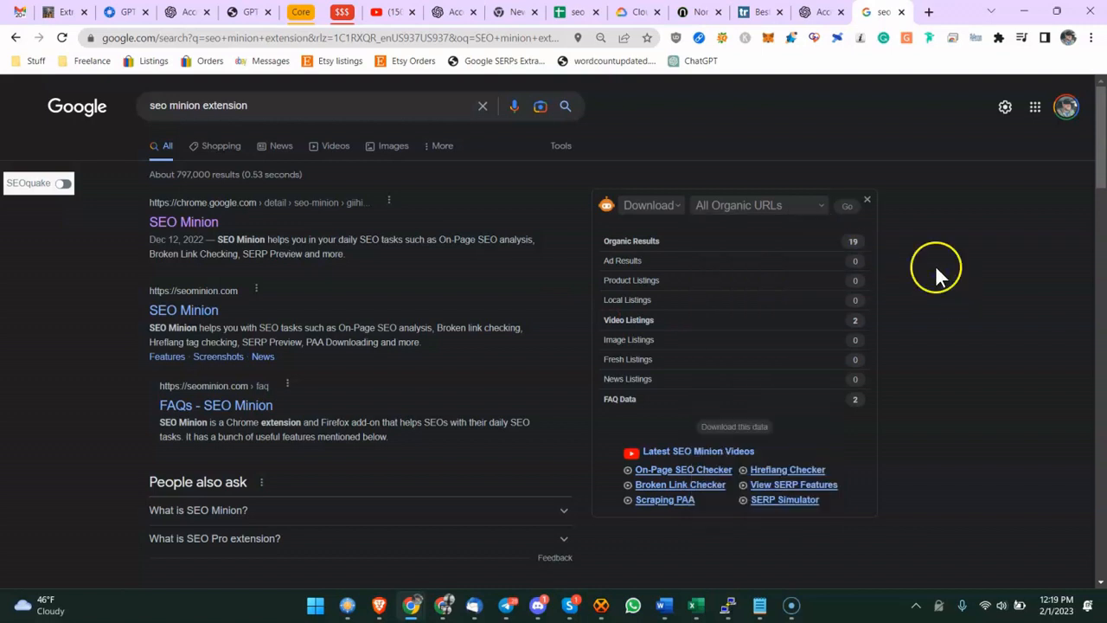
# - Set the OpenAI API key in GPT for Sheets and Docs by pasting the copied key and saving it
pyautogui.click(74, 11)
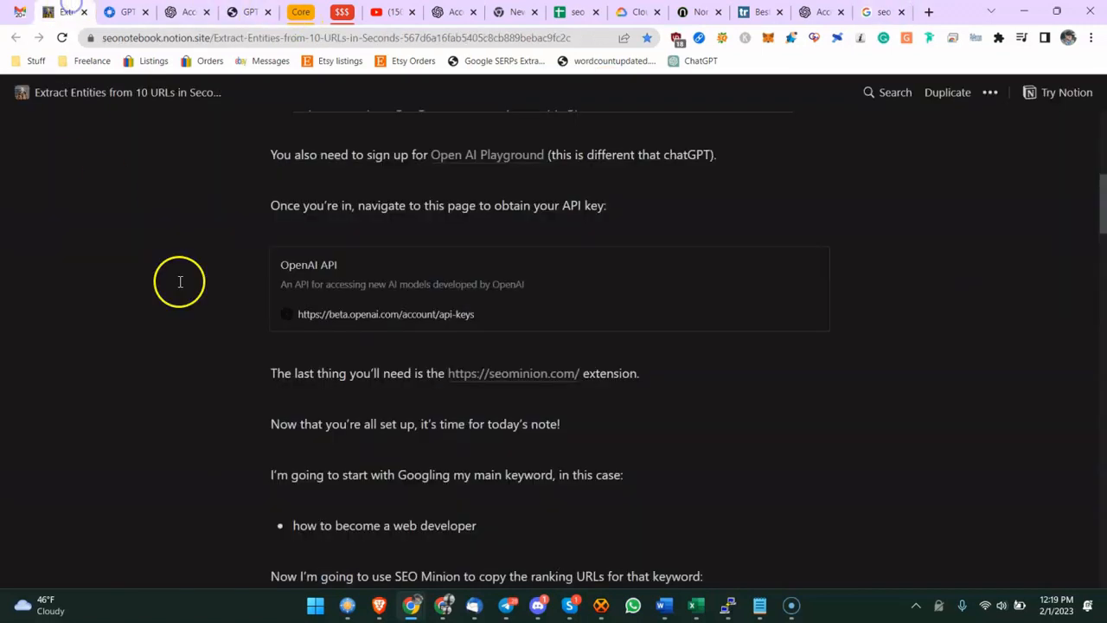
pyautogui.click(814, 14)
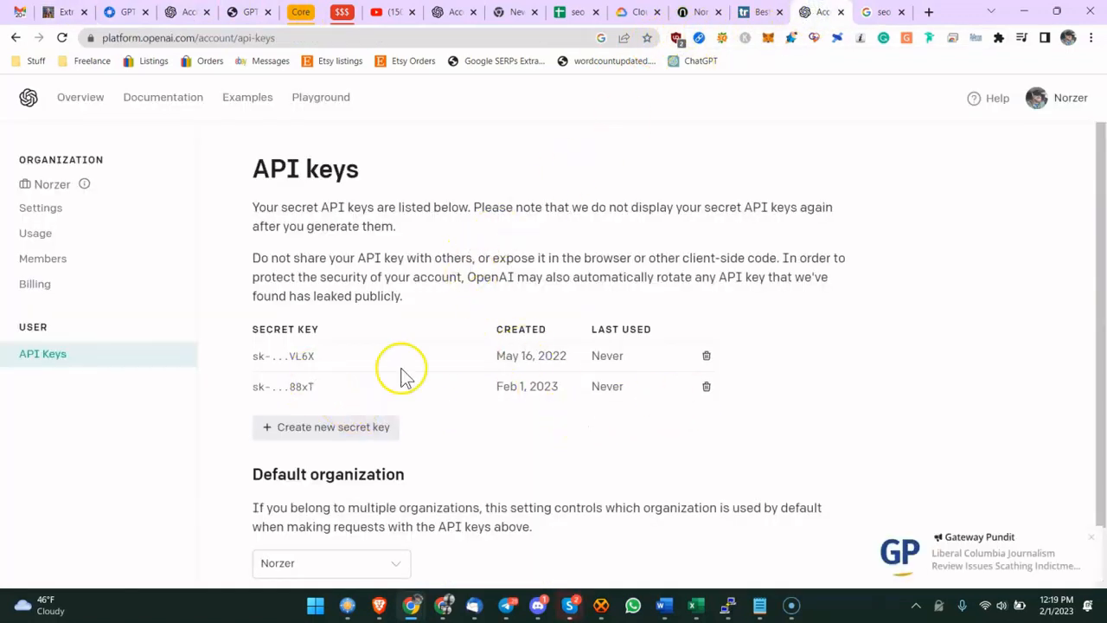
pyautogui.click(578, 13)
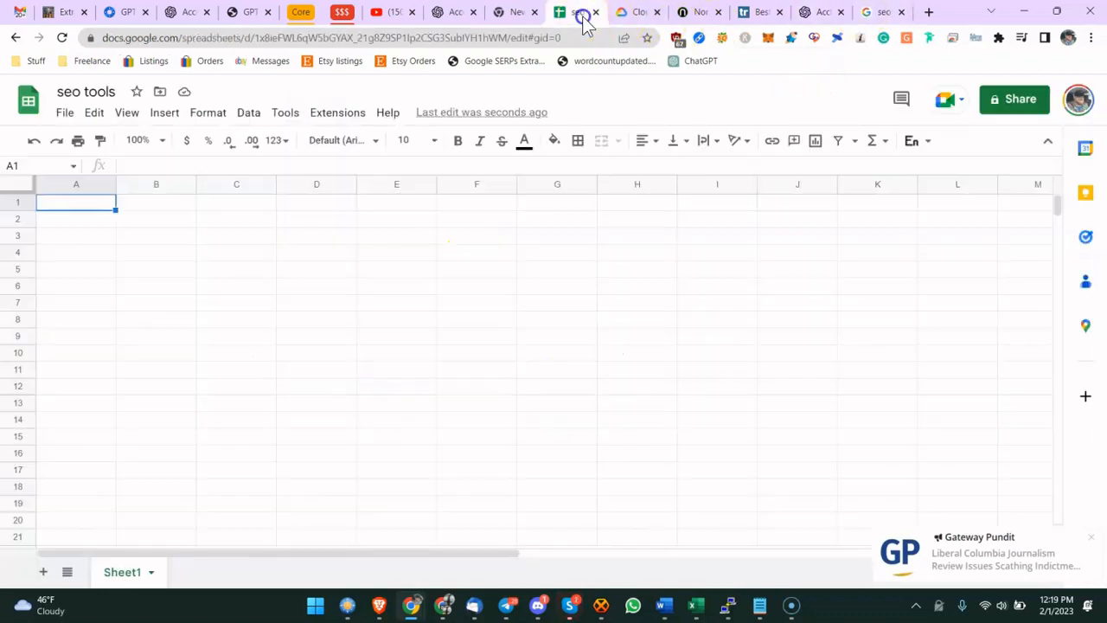
pyautogui.click(322, 114)
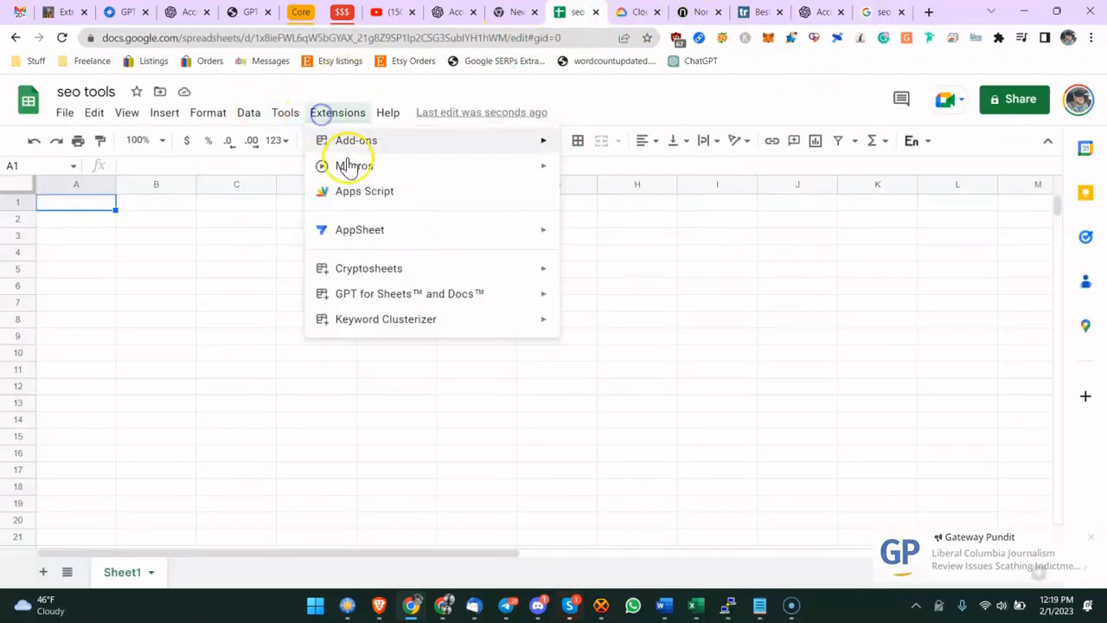
pyautogui.moveTo(476, 301)
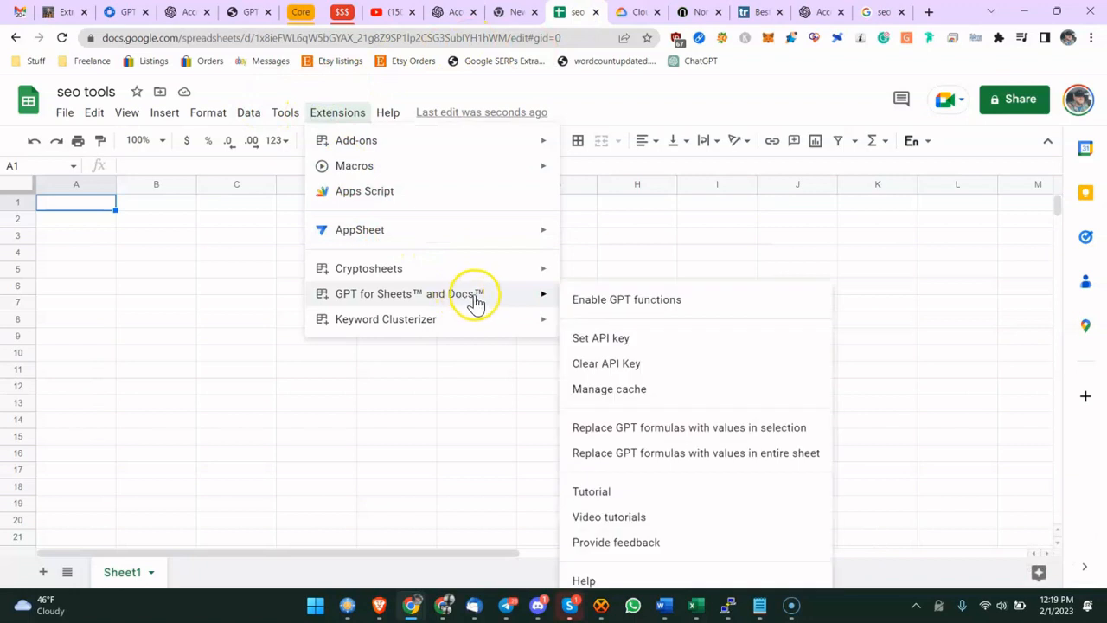
pyautogui.click(612, 338)
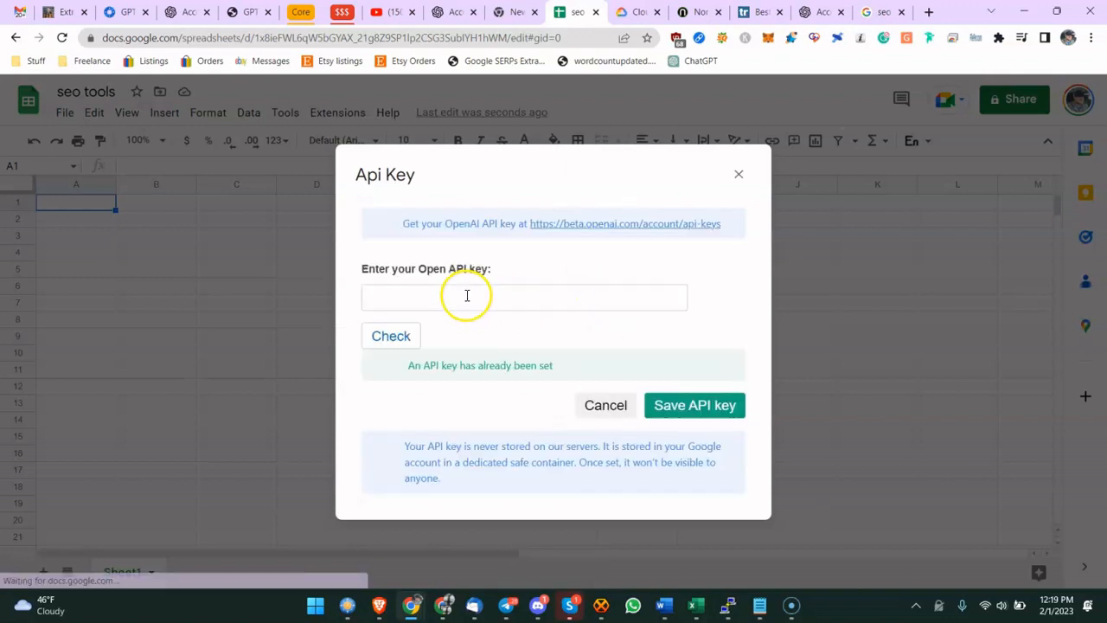
pyautogui.click(467, 296)
pyautogui.click(484, 331)
pyautogui.click(689, 405)
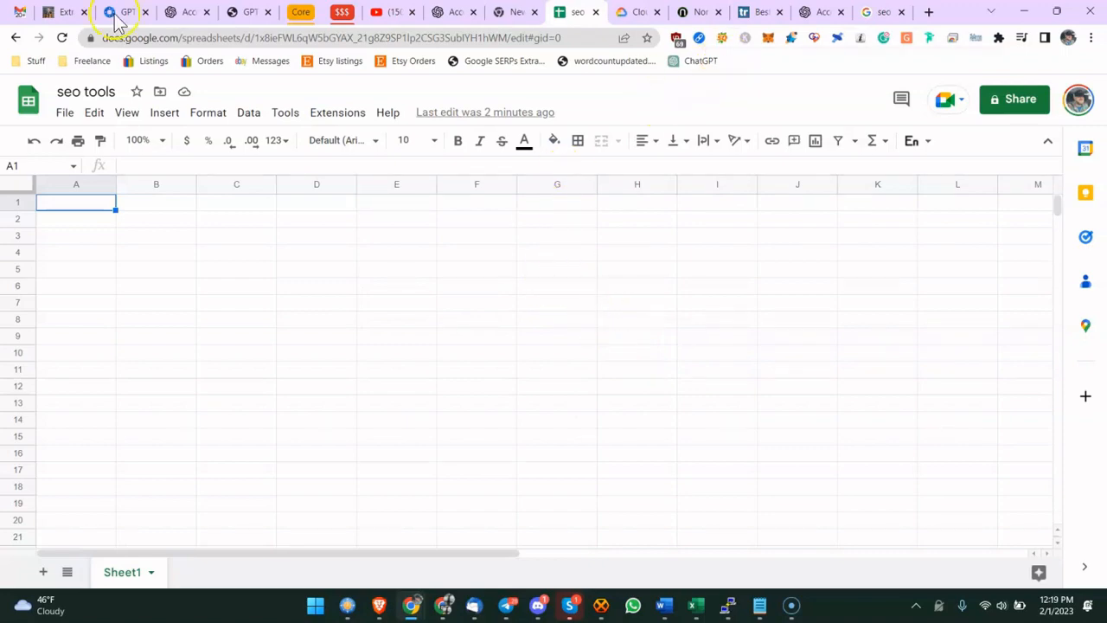
# - Read the notes' steps for copying the ranking URLs with SEO Minion
pyautogui.click(33, 12)
pyautogui.click(54, 11)
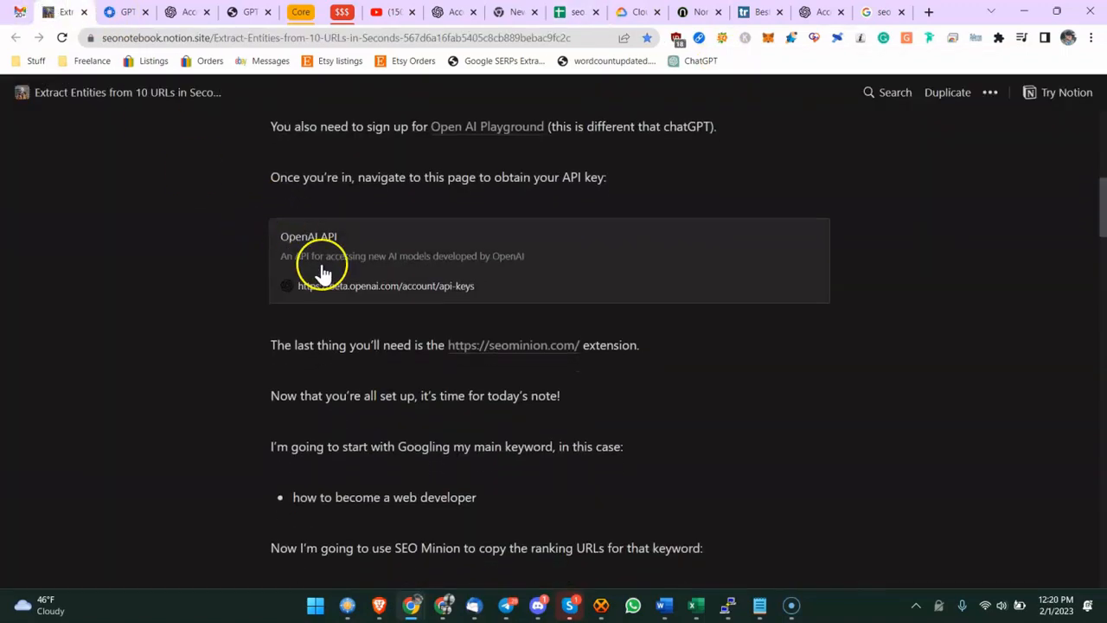
pyautogui.scroll(-2, 387, 376)
pyautogui.moveTo(342, 406); pyautogui.dragTo(415, 405)
pyautogui.scroll(-3, 415, 405)
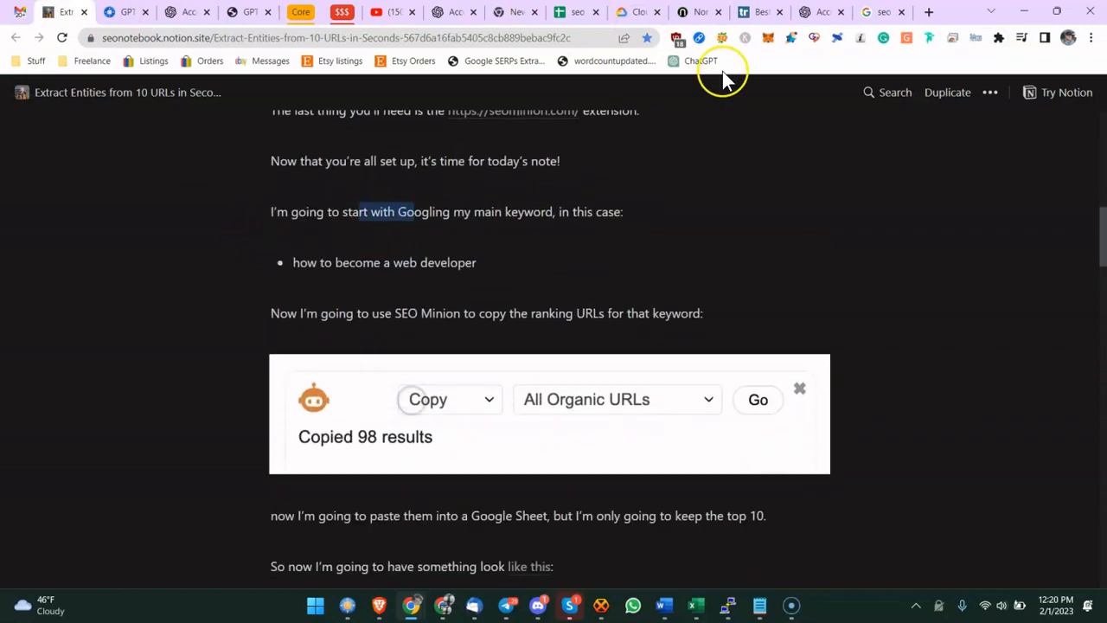
# - Replace the Google search with top seo tools
pyautogui.click(863, 12)
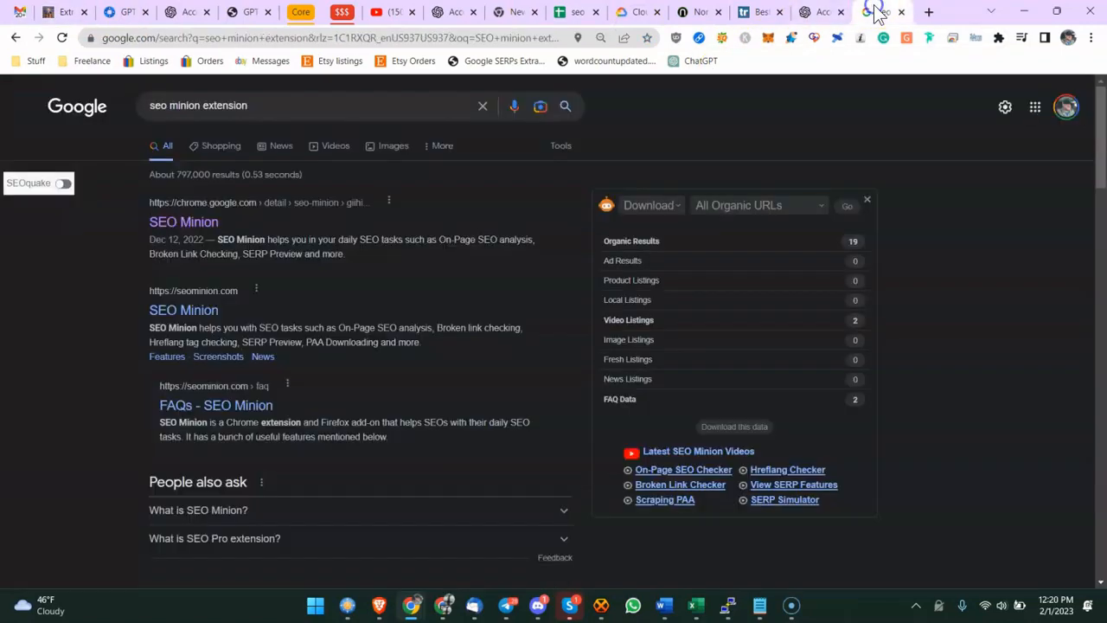
pyautogui.doubleClick(234, 107)
pyautogui.write('top seo tools')
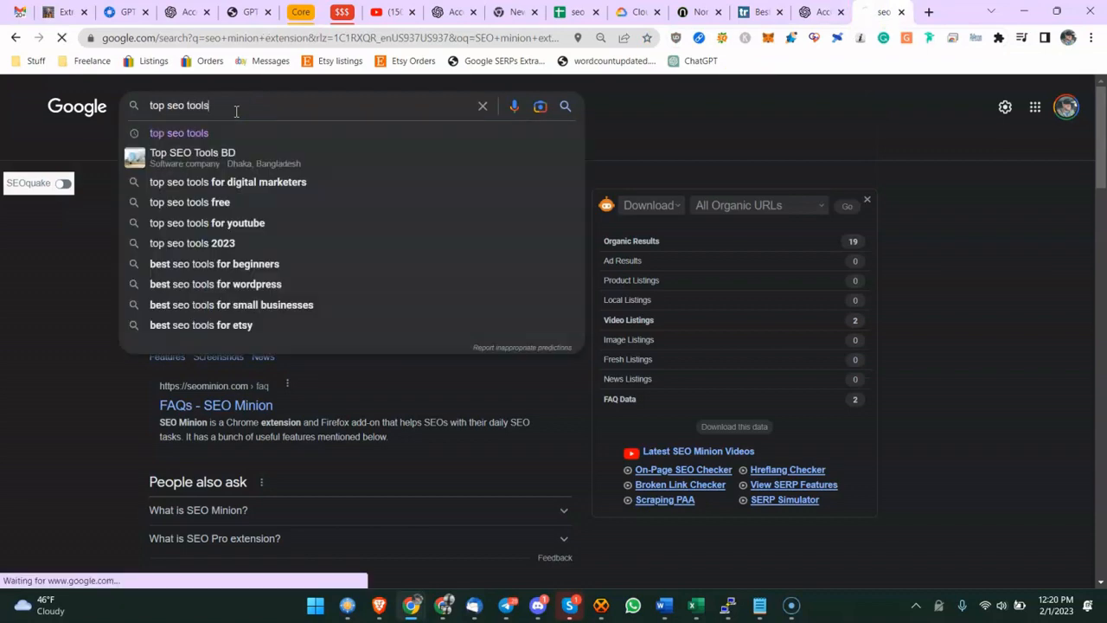
pyautogui.press('Return')
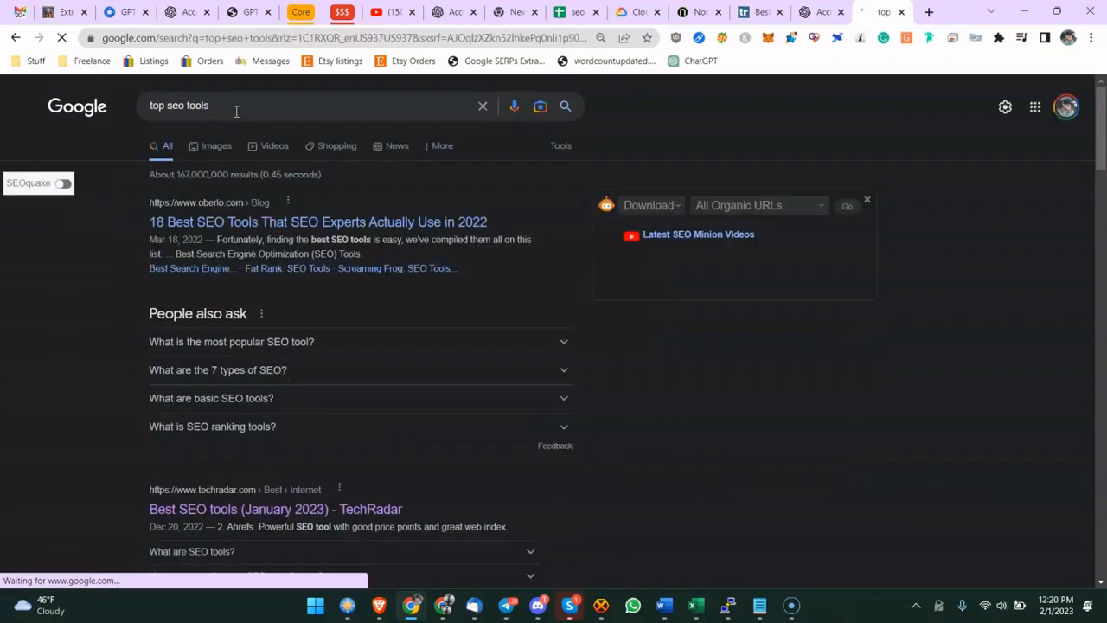
# - Download the All Ad URLs results with SEO Minion as a CSV to Downloads and open the file
pyautogui.click(736, 205)
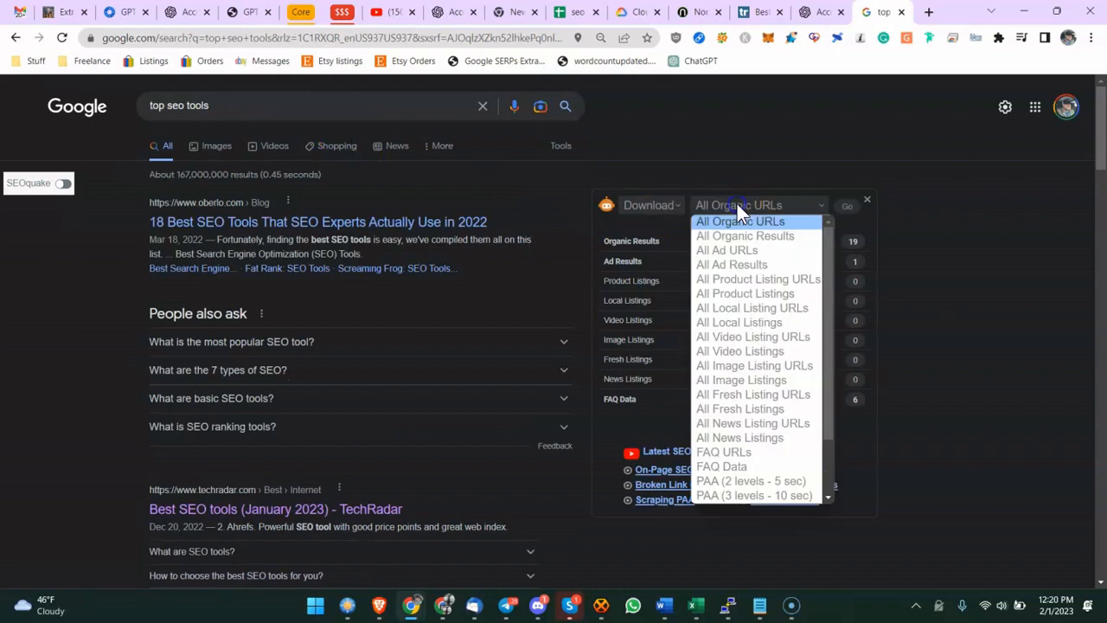
pyautogui.click(727, 247)
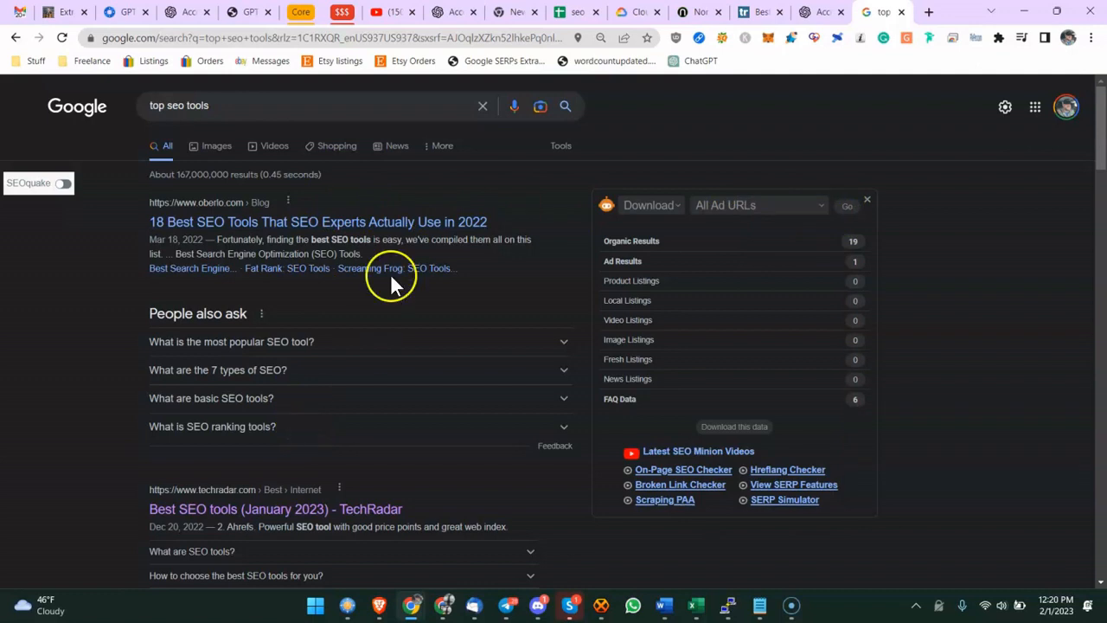
pyautogui.click(207, 107)
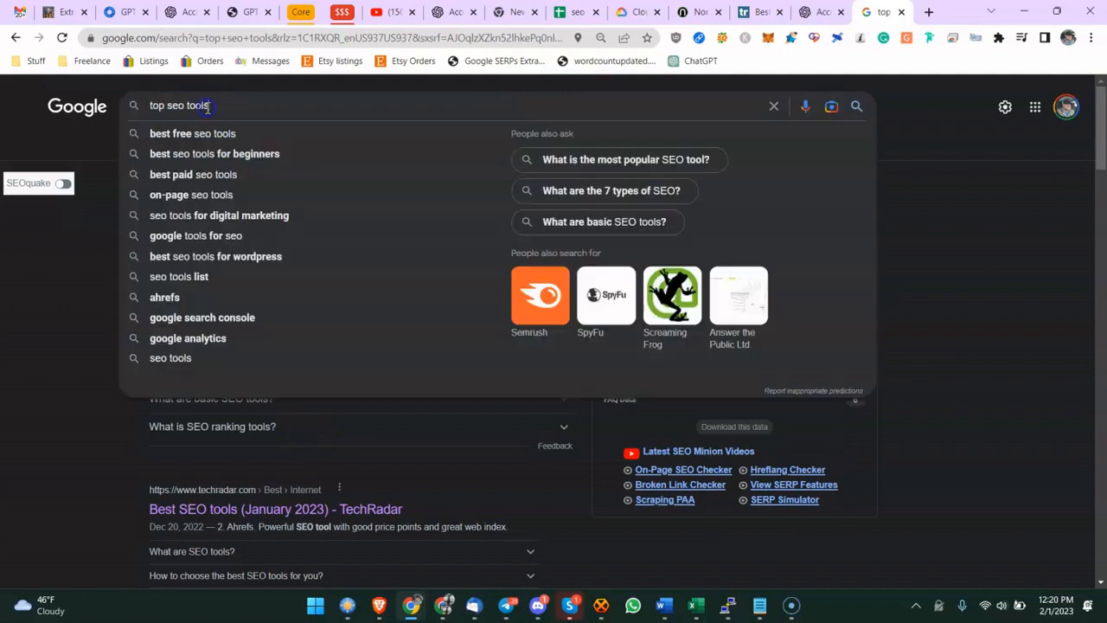
pyautogui.click(940, 317)
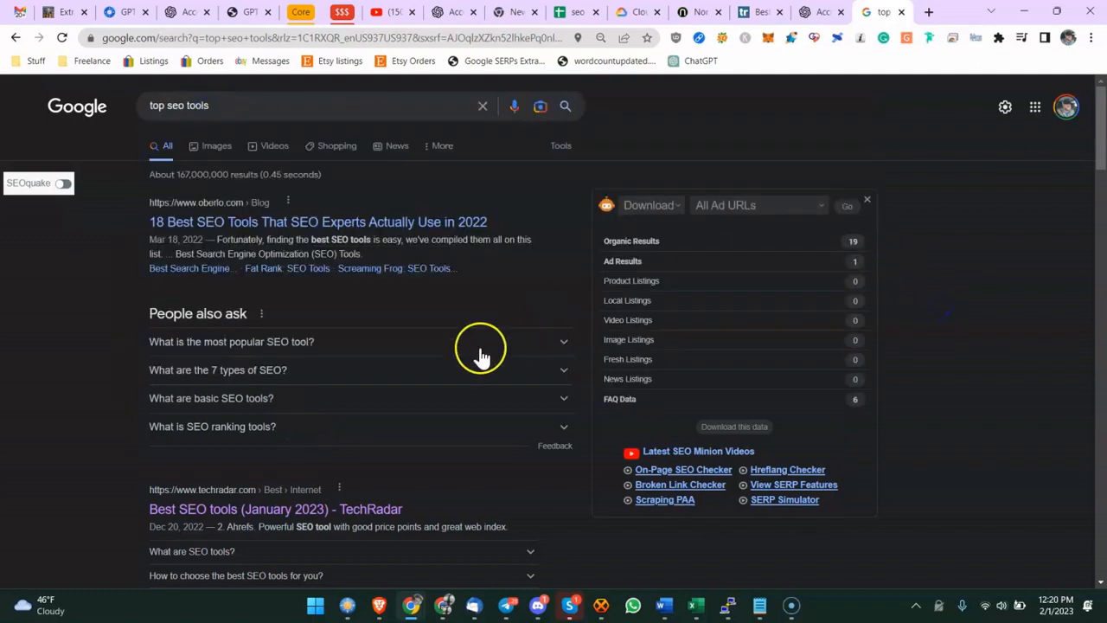
pyautogui.click(839, 209)
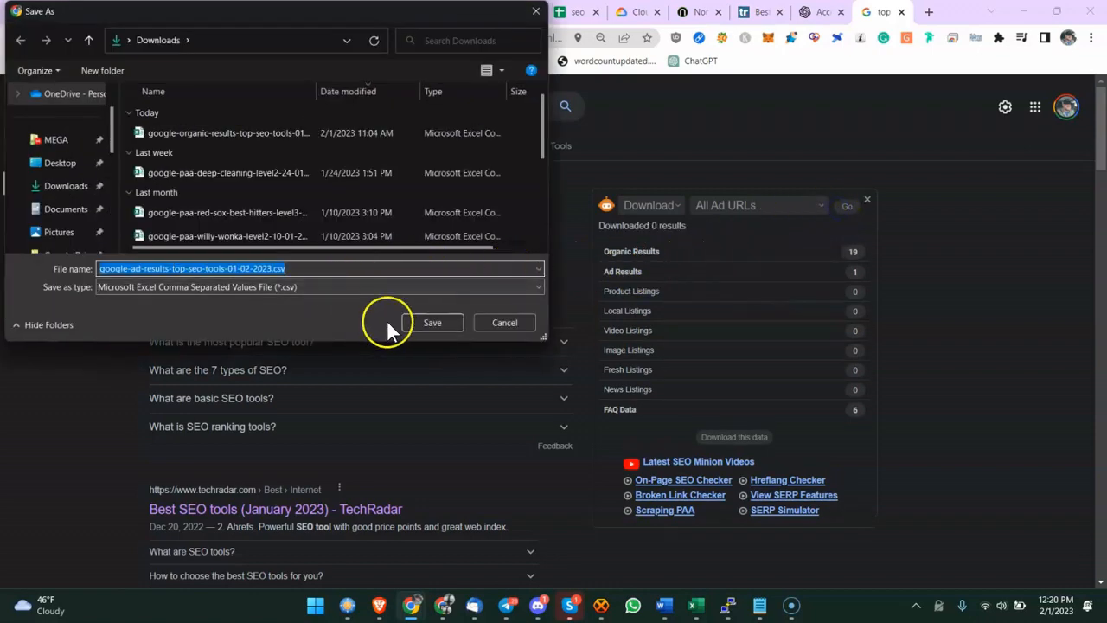
pyautogui.click(428, 323)
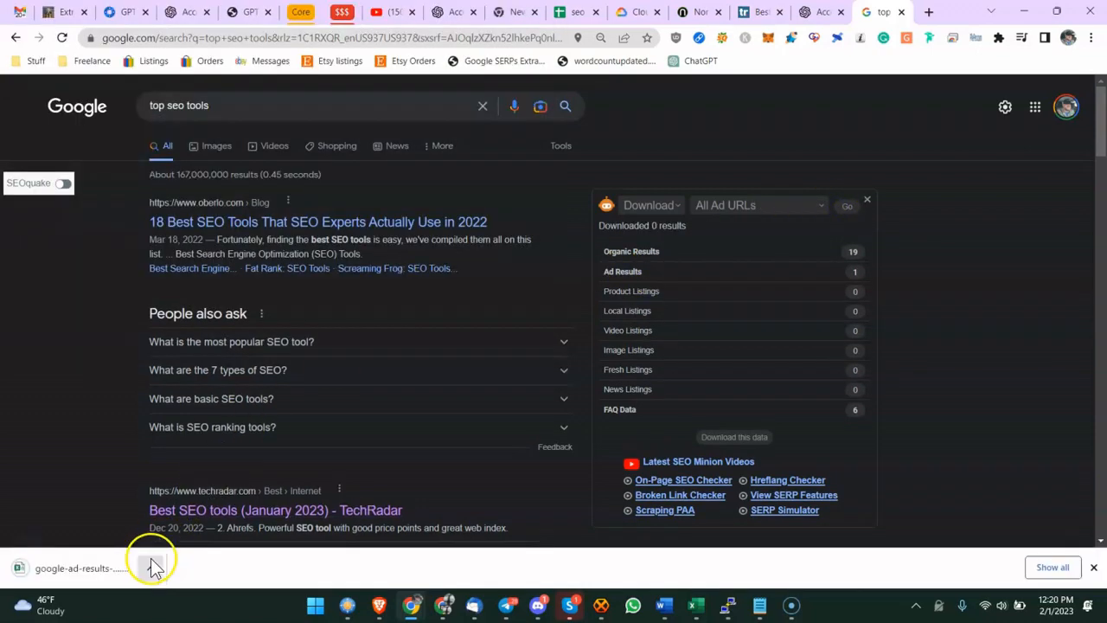
pyautogui.click(106, 568)
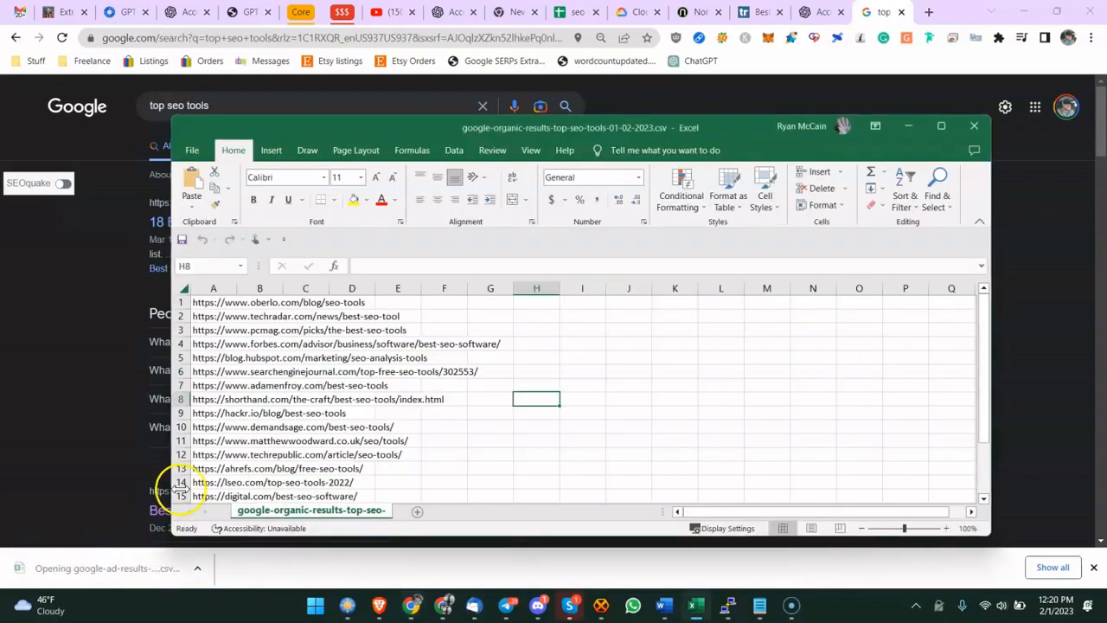
pyautogui.click(287, 386)
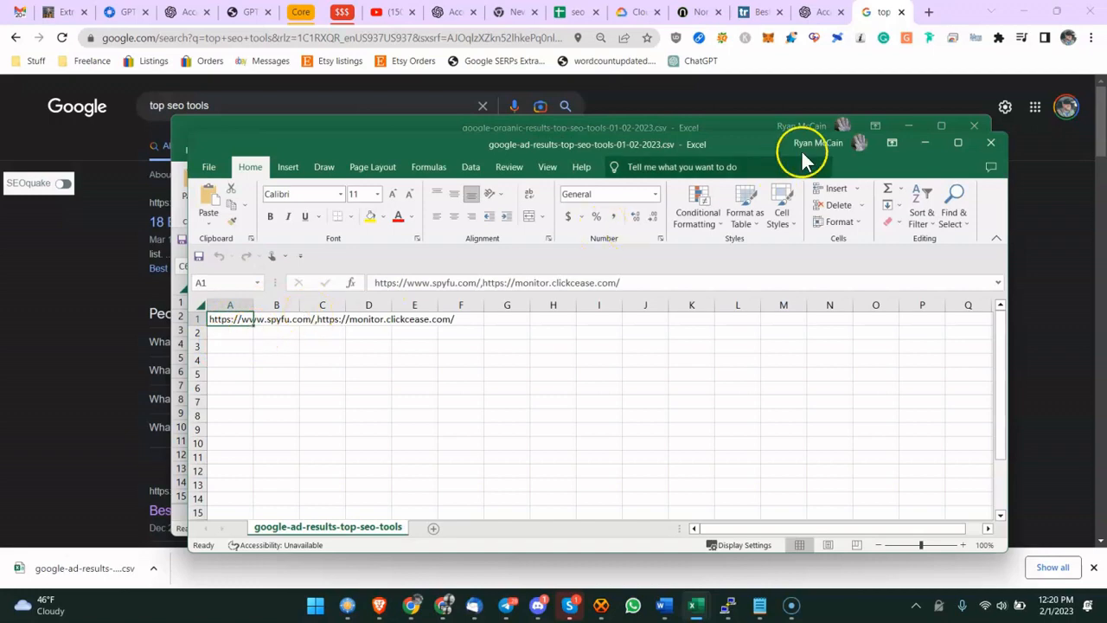
# - Download the All Organic URLs results with SEO Minion as a CSV to Downloads and open the file
pyautogui.click(990, 141)
pyautogui.hotkey('alt', 'F4')
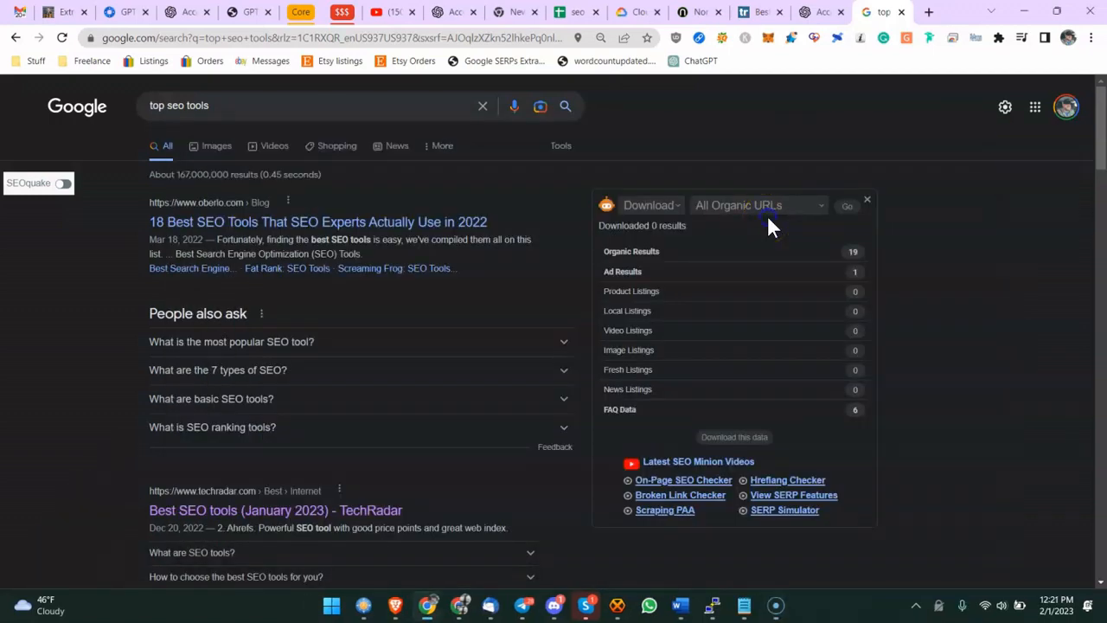
pyautogui.click(766, 207)
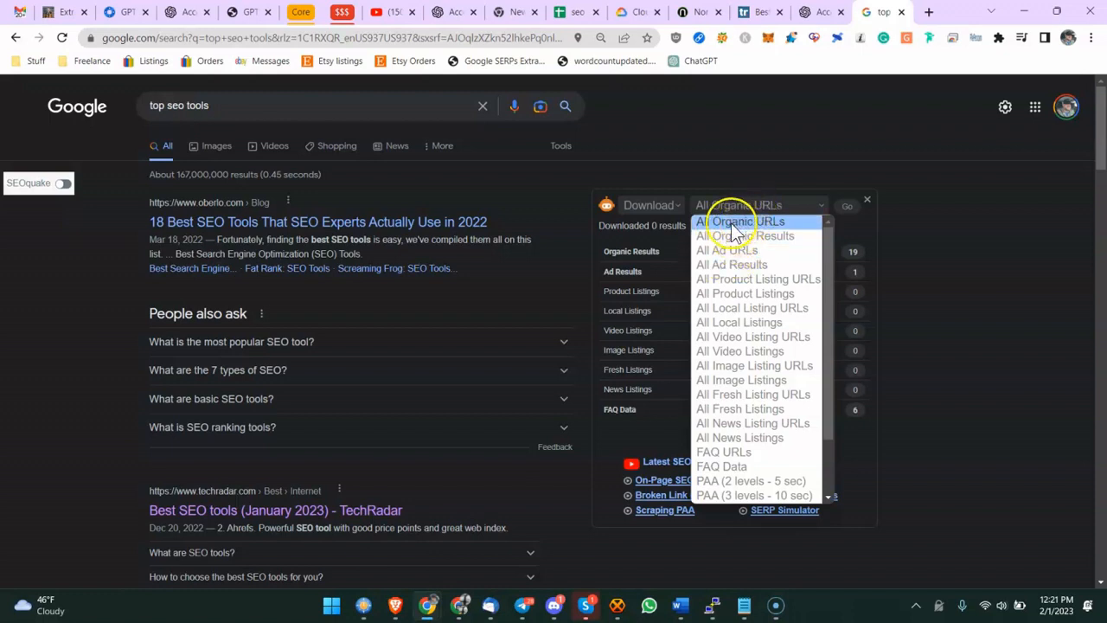
pyautogui.click(719, 222)
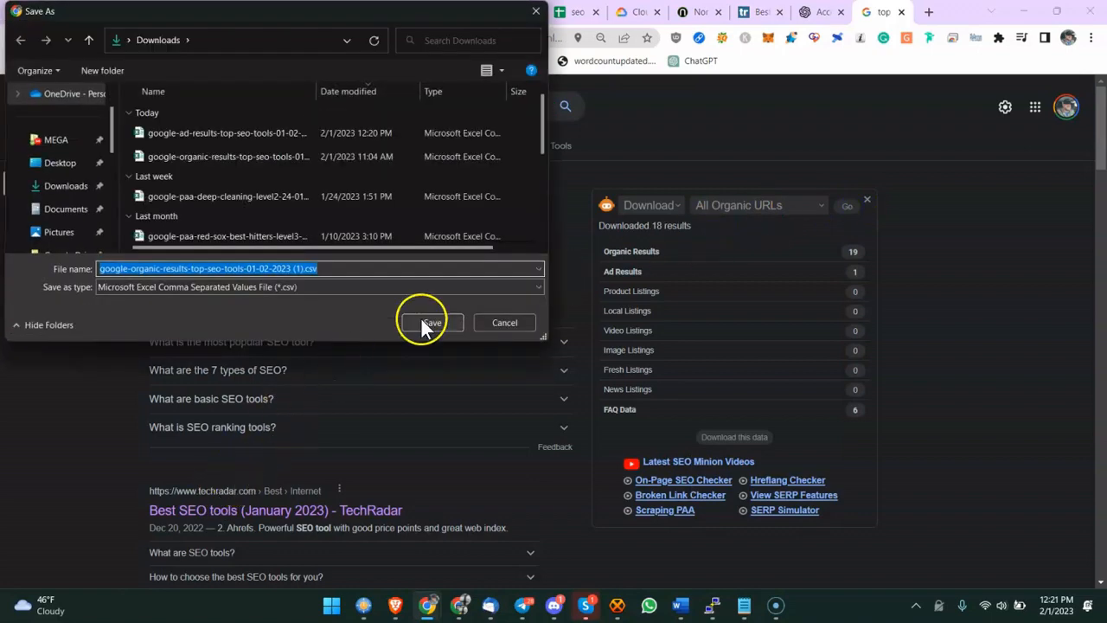
pyautogui.click(421, 319)
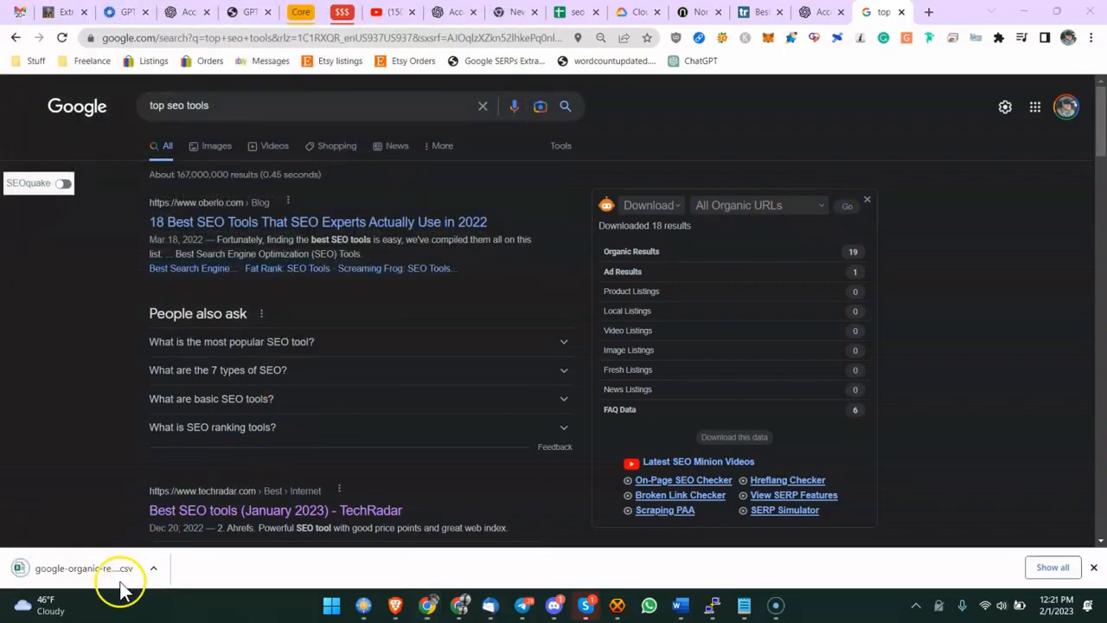
pyautogui.click(121, 571)
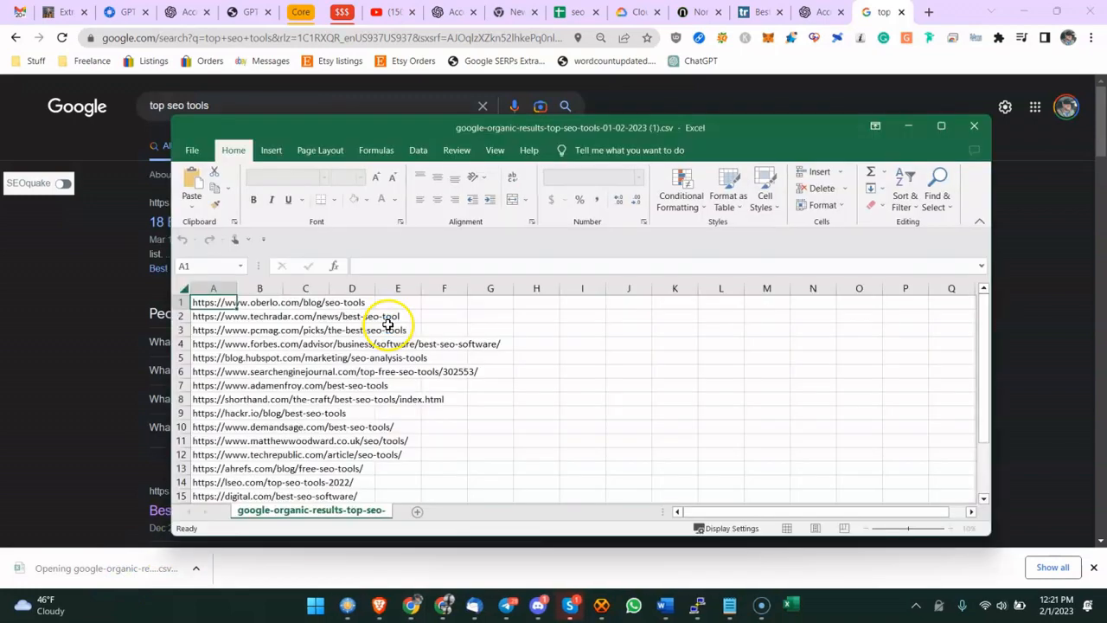
# - Copy the top ten organic URLs from the CSV's first column
pyautogui.click(260, 302)
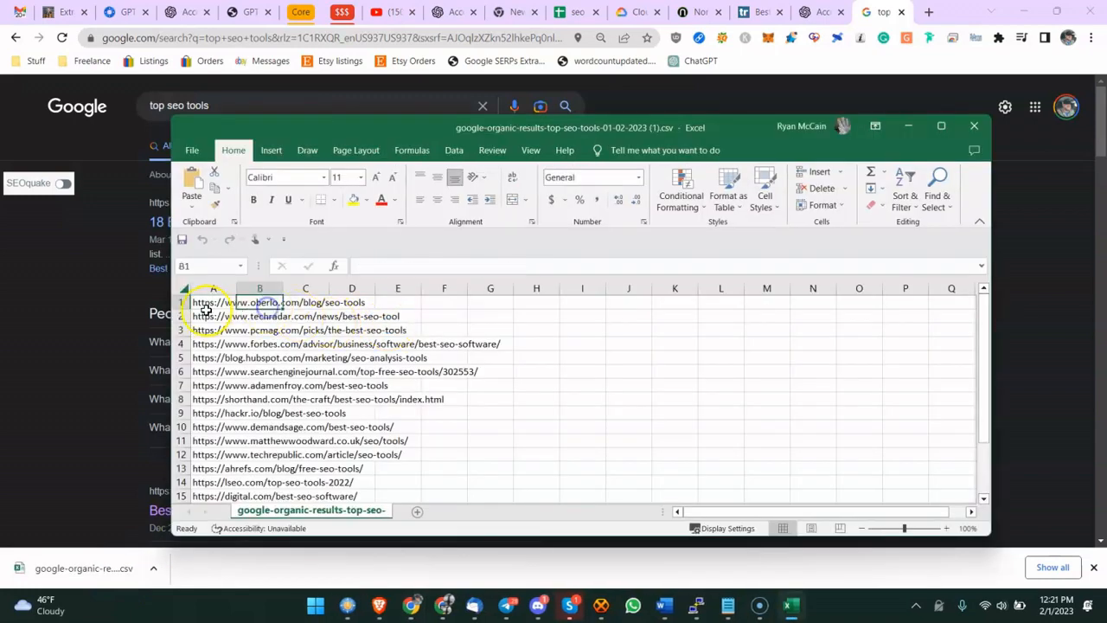
pyautogui.moveTo(206, 301); pyautogui.dragTo(391, 420)
pyautogui.rightClick(361, 380)
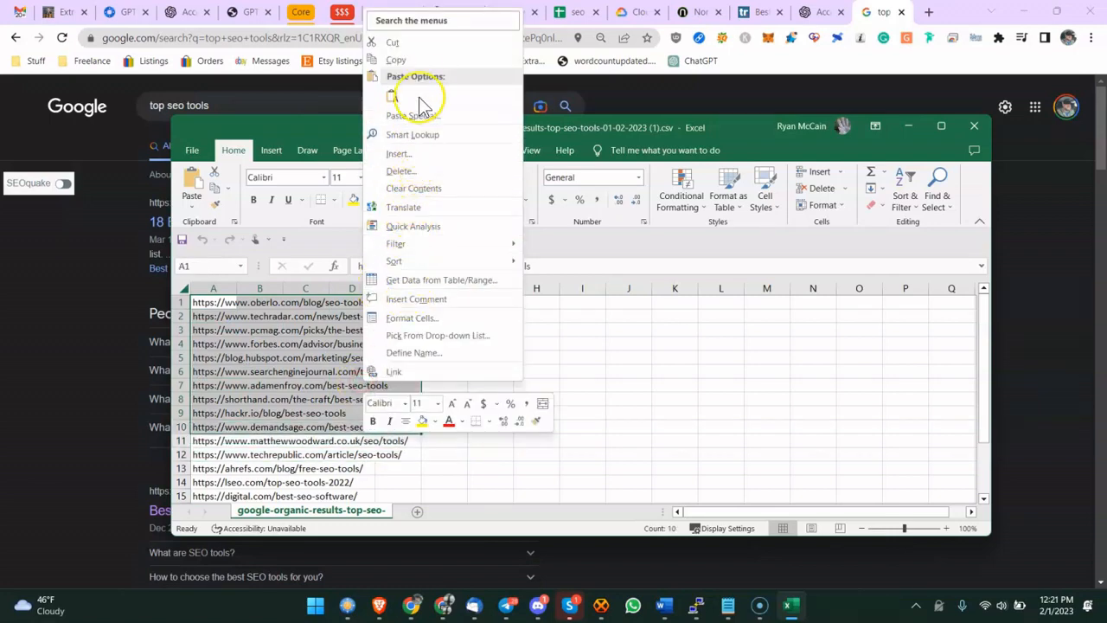
pyautogui.click(419, 62)
# - Paste the ten URLs into the seo tools sheet from cell A2 and begin a formula in cell E2
pyautogui.click(571, 12)
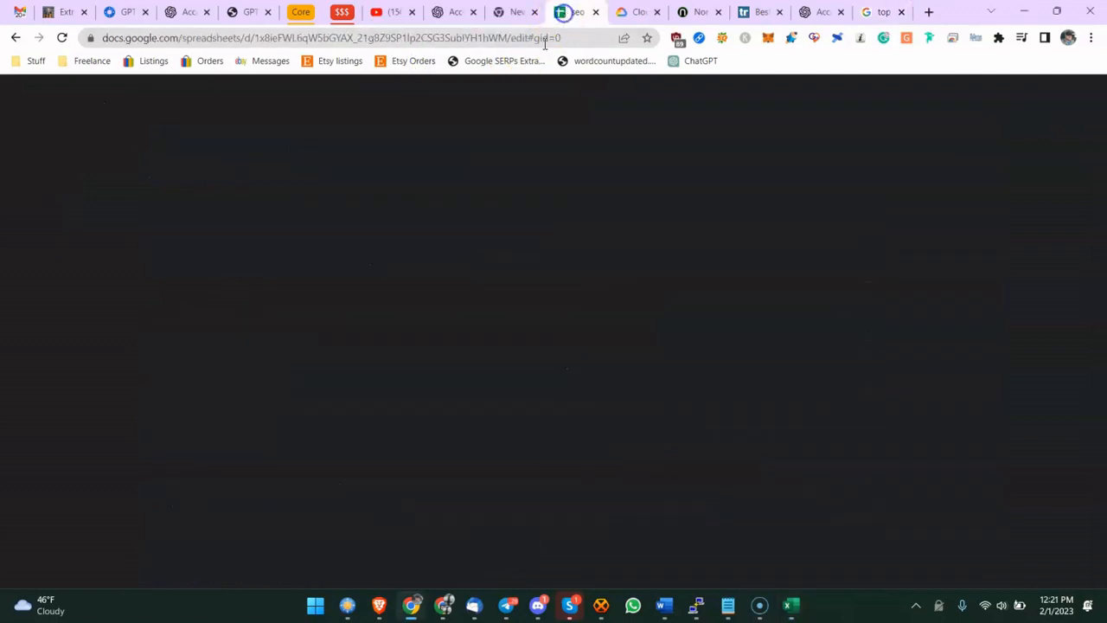
pyautogui.click(97, 216)
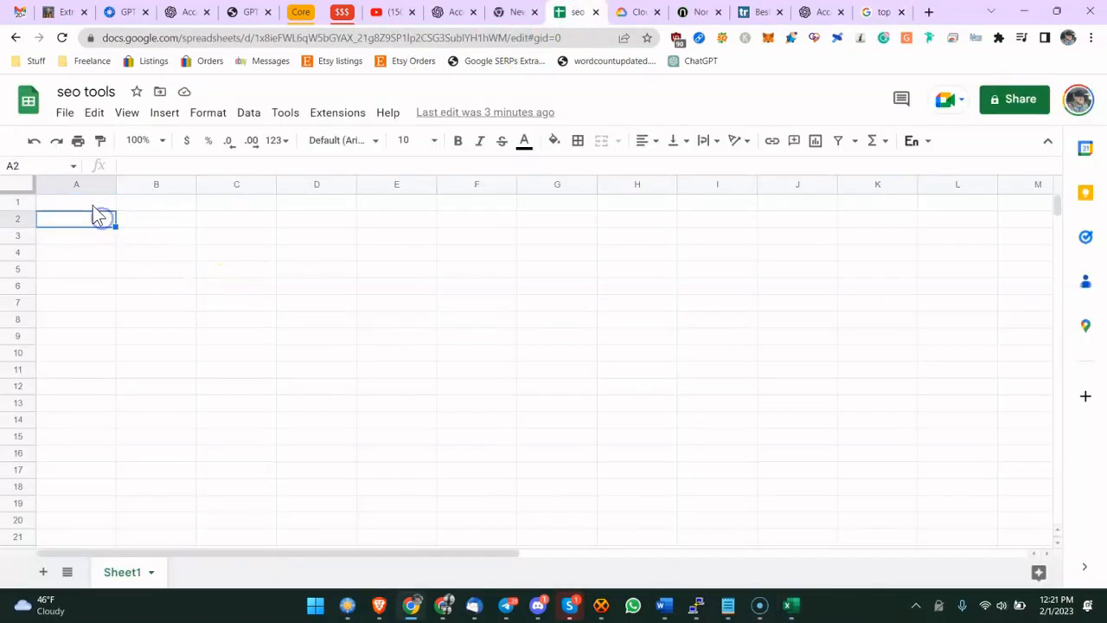
pyautogui.click(91, 204)
pyautogui.click(86, 218)
pyautogui.hotkey('ctrl', 'v')
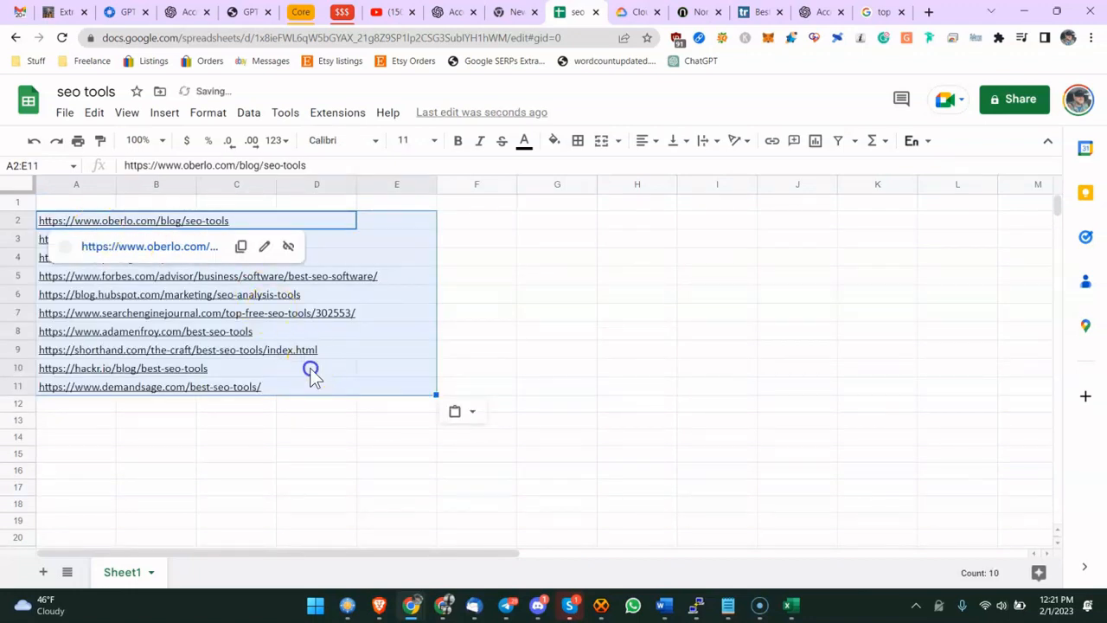
pyautogui.click(310, 368)
pyautogui.click(368, 223)
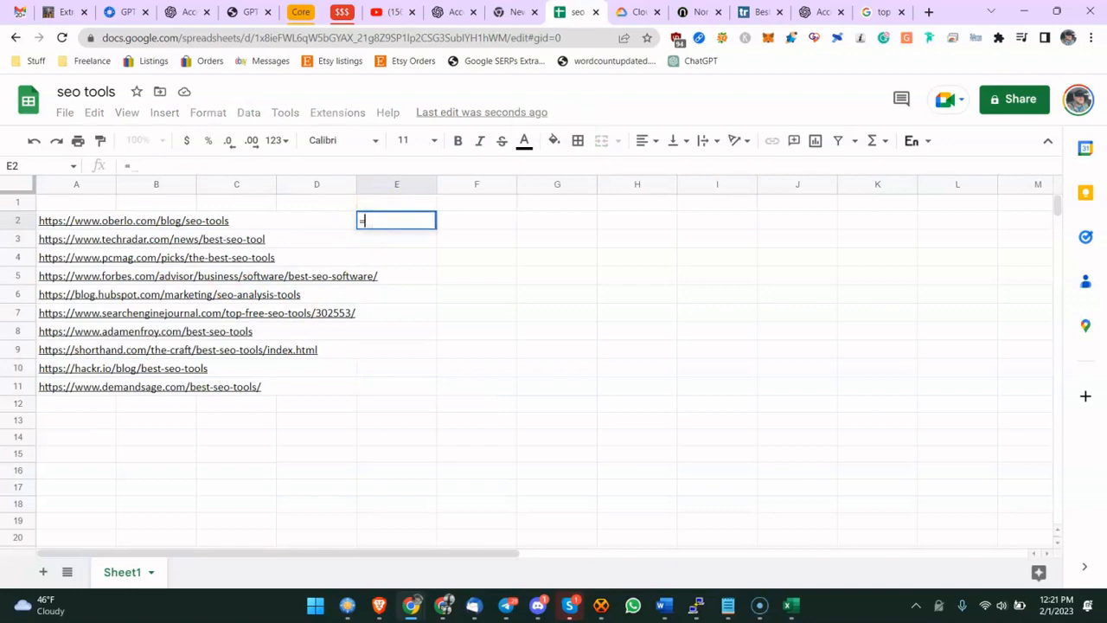
# - Copy the gpt formula for extracting the most salient entities from the notes
pyautogui.click(61, 12)
pyautogui.scroll(-2, 294, 251)
pyautogui.scroll(-5, 339, 327)
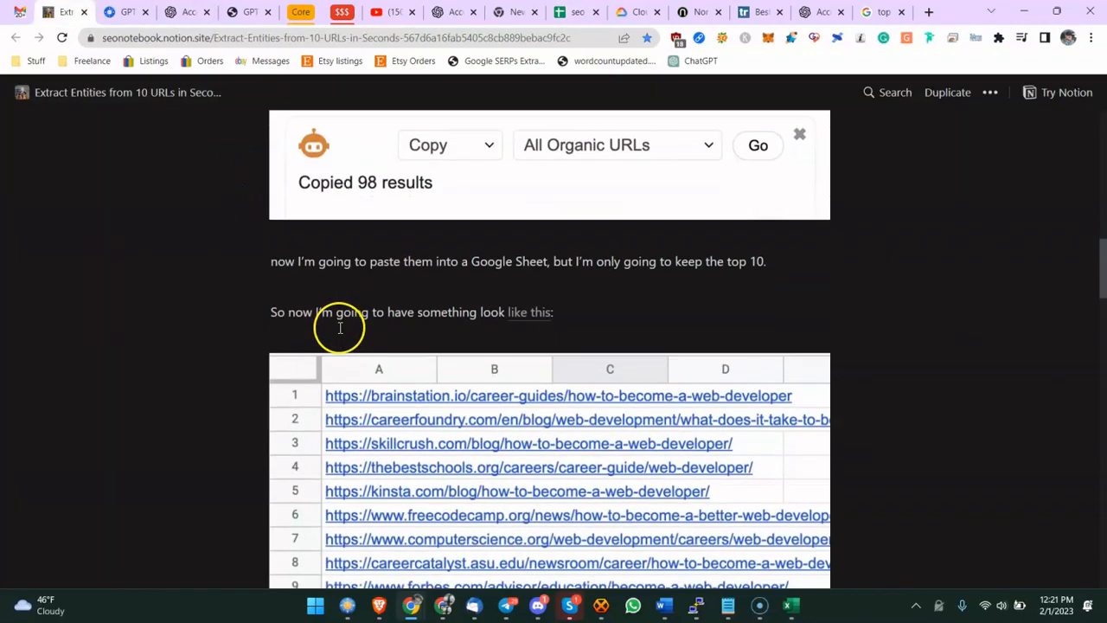
pyautogui.scroll(-2, 353, 350)
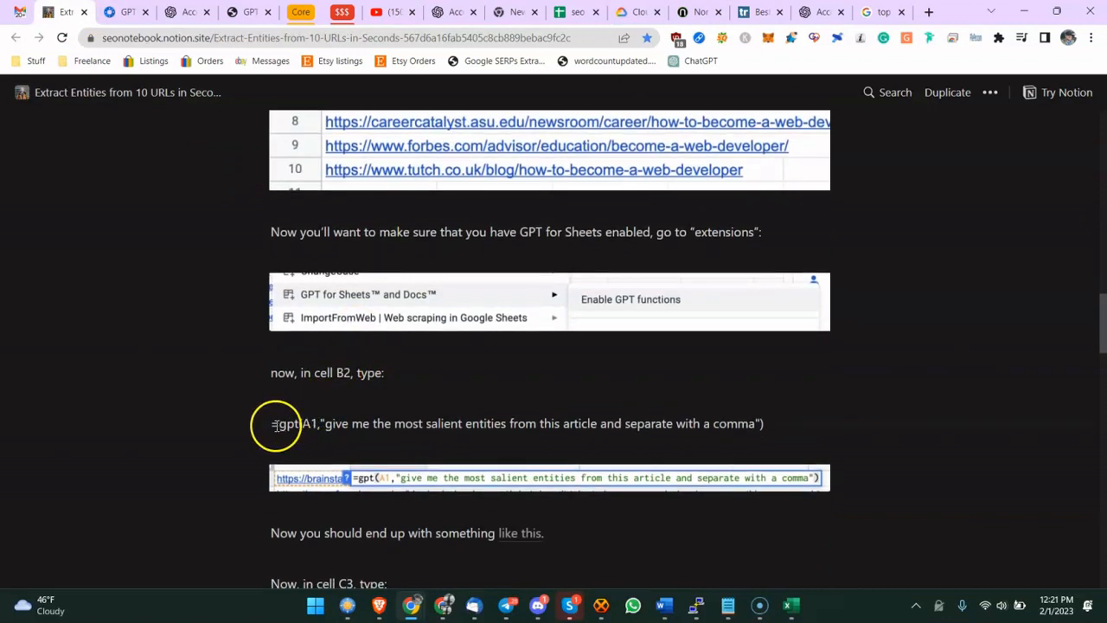
pyautogui.moveTo(274, 424); pyautogui.dragTo(754, 423)
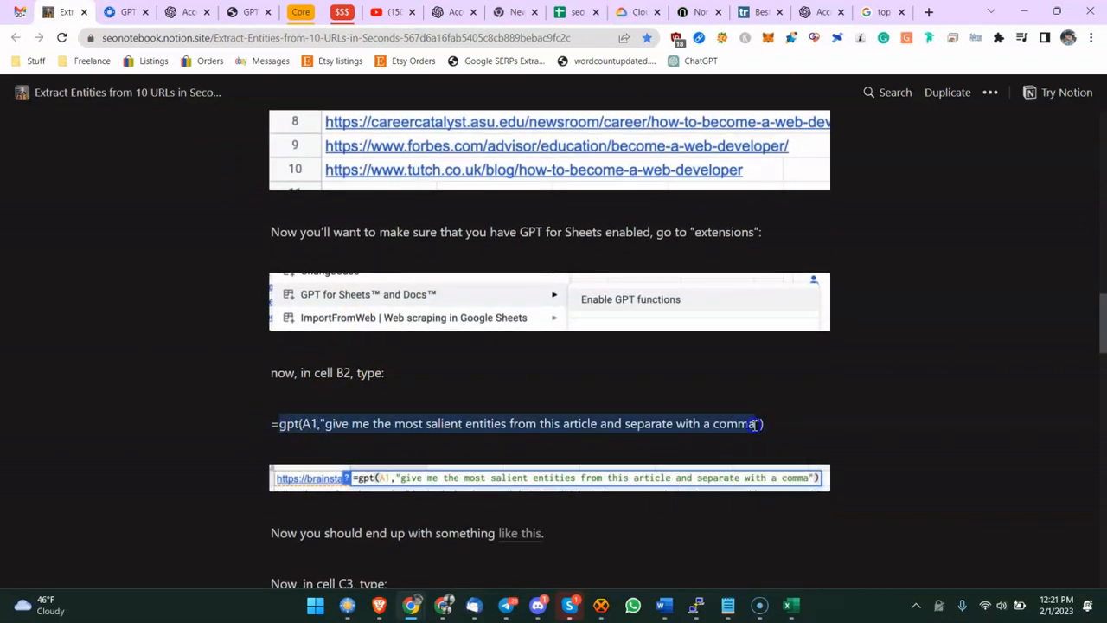
pyautogui.click(341, 425)
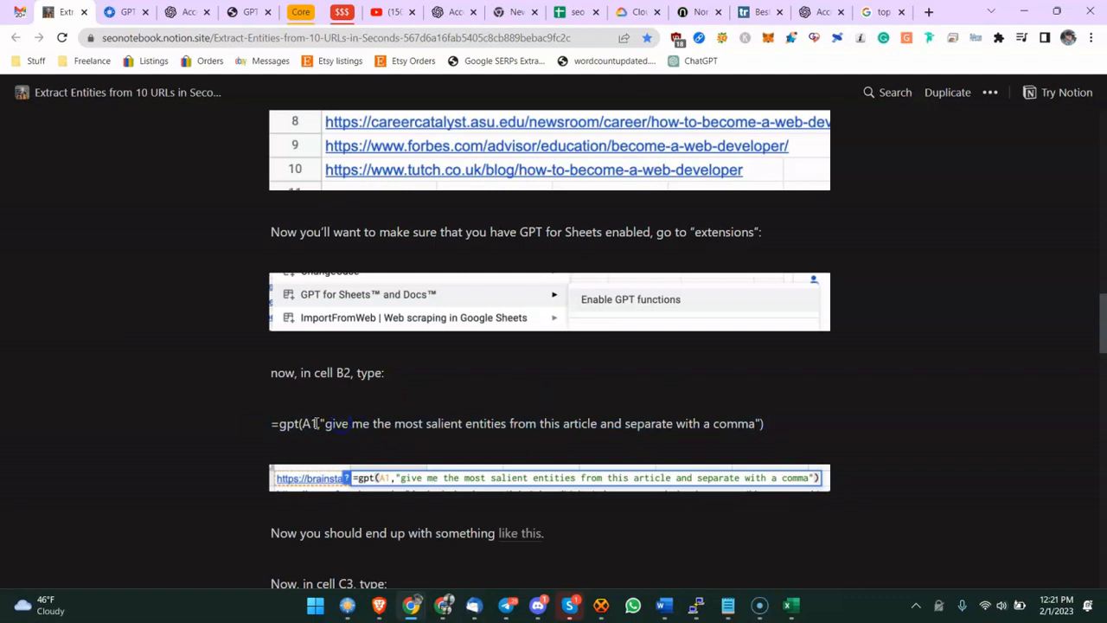
pyautogui.moveTo(273, 425); pyautogui.dragTo(547, 445)
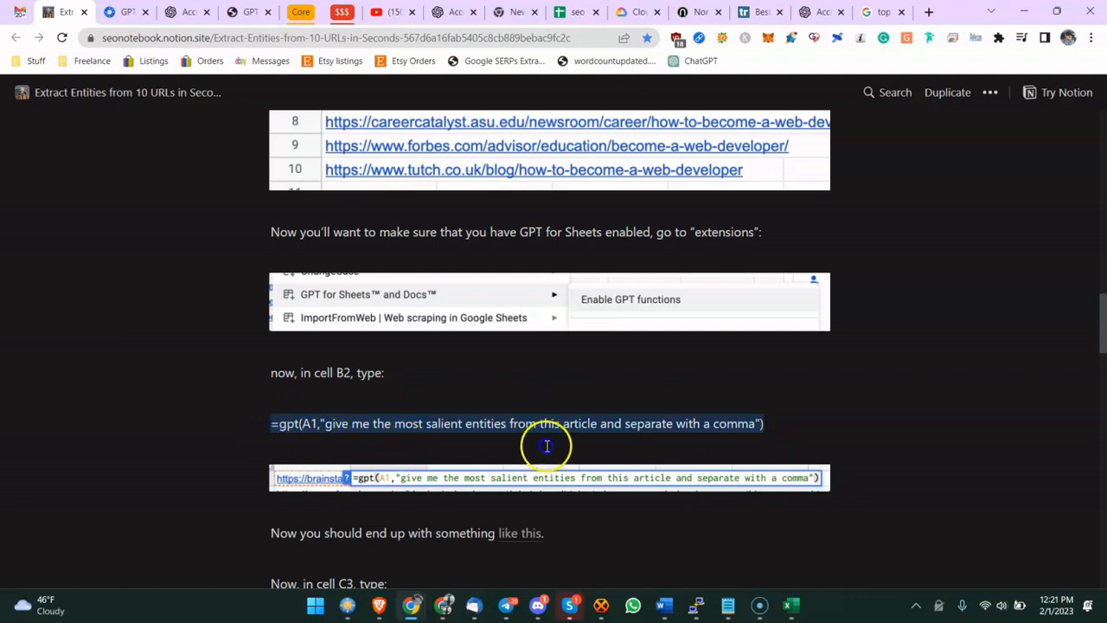
pyautogui.rightClick(754, 421)
pyautogui.click(383, 439)
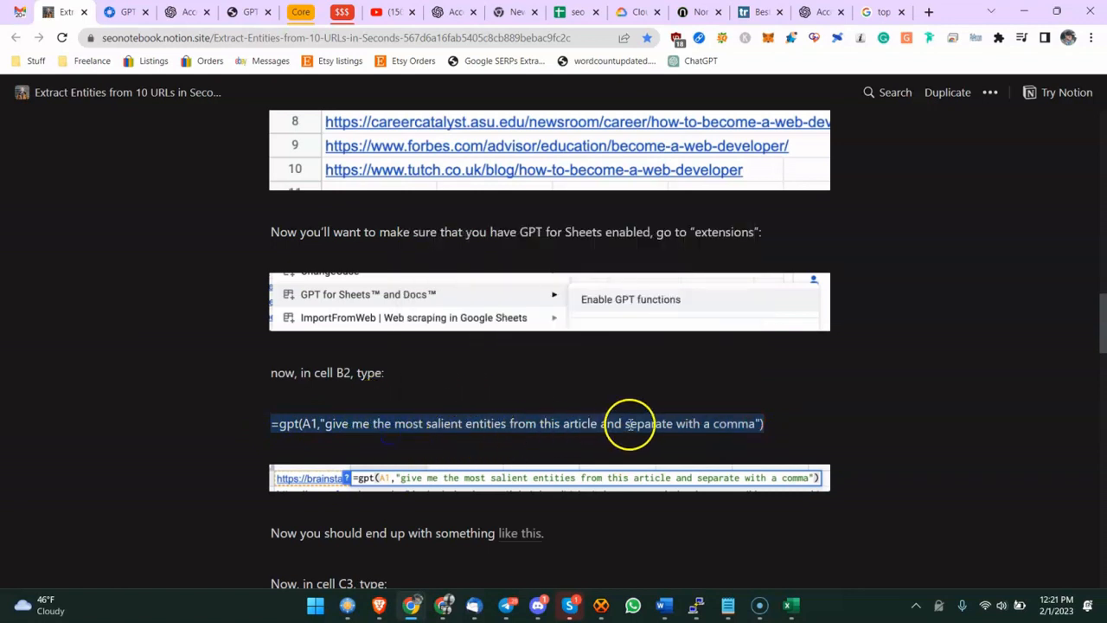
pyautogui.click(351, 430)
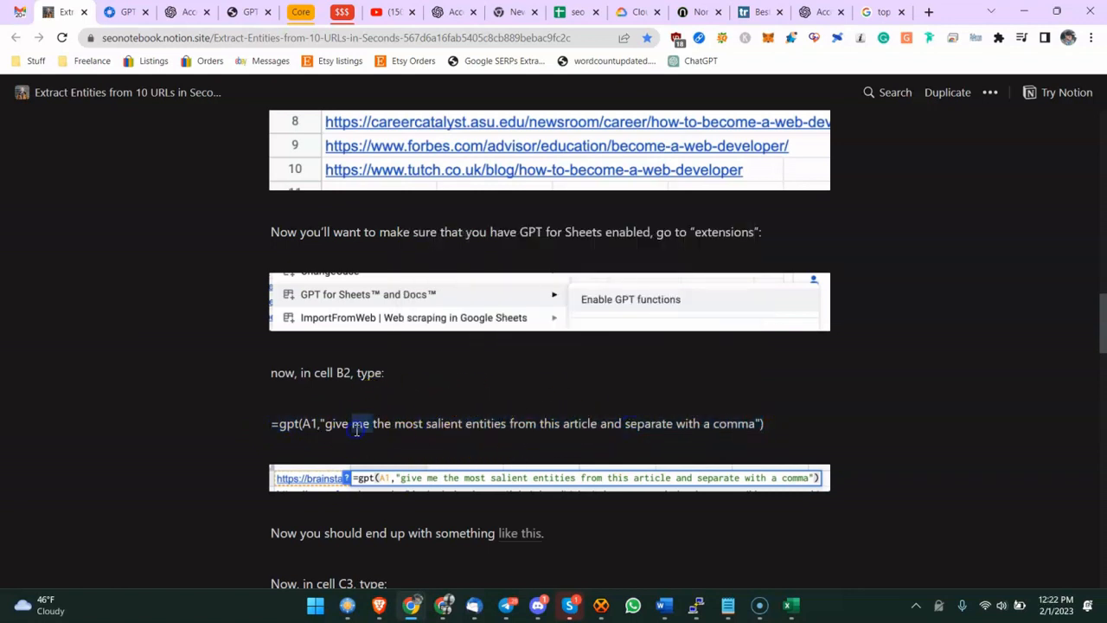
pyautogui.tripleClick(356, 430)
pyautogui.rightClick(354, 427)
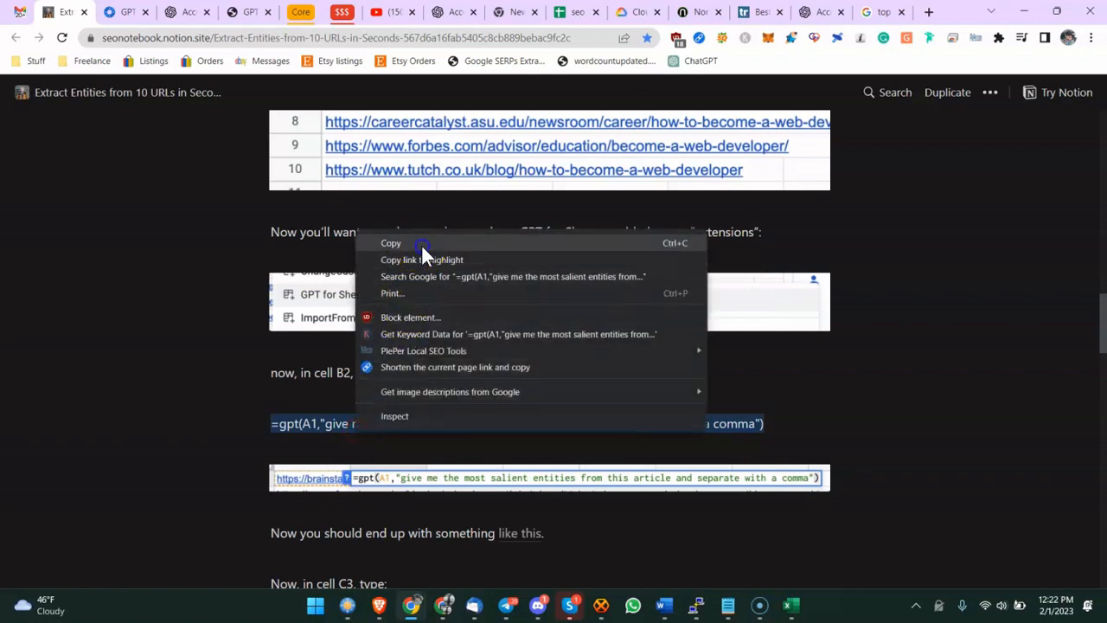
pyautogui.click(421, 244)
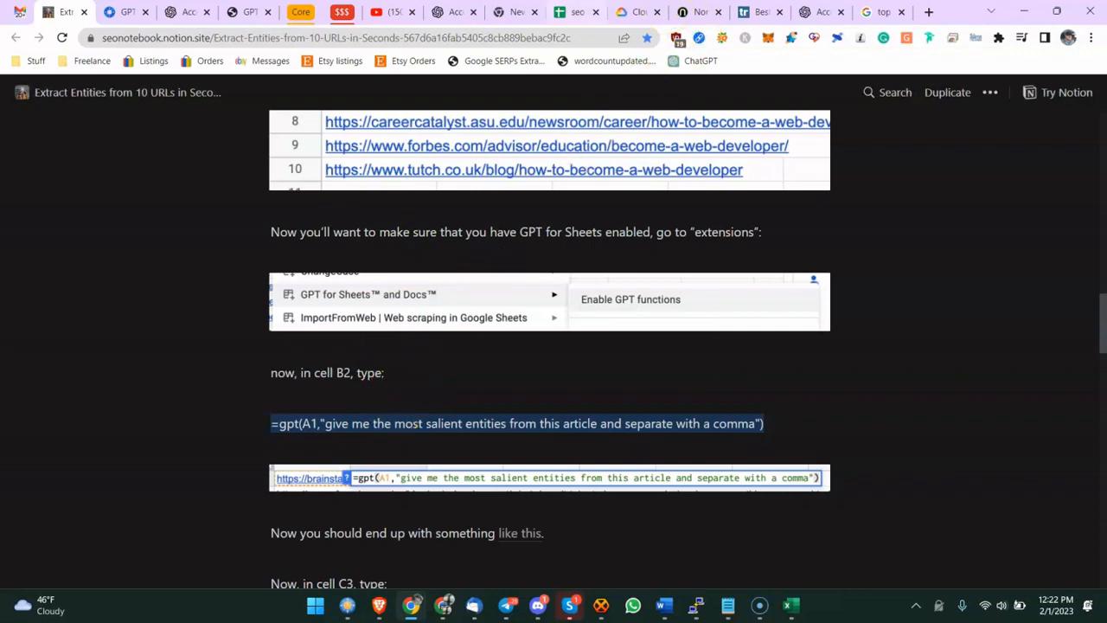
# - Paste the copied gpt formula into cell E2
pyautogui.click(567, 12)
pyautogui.click(413, 217)
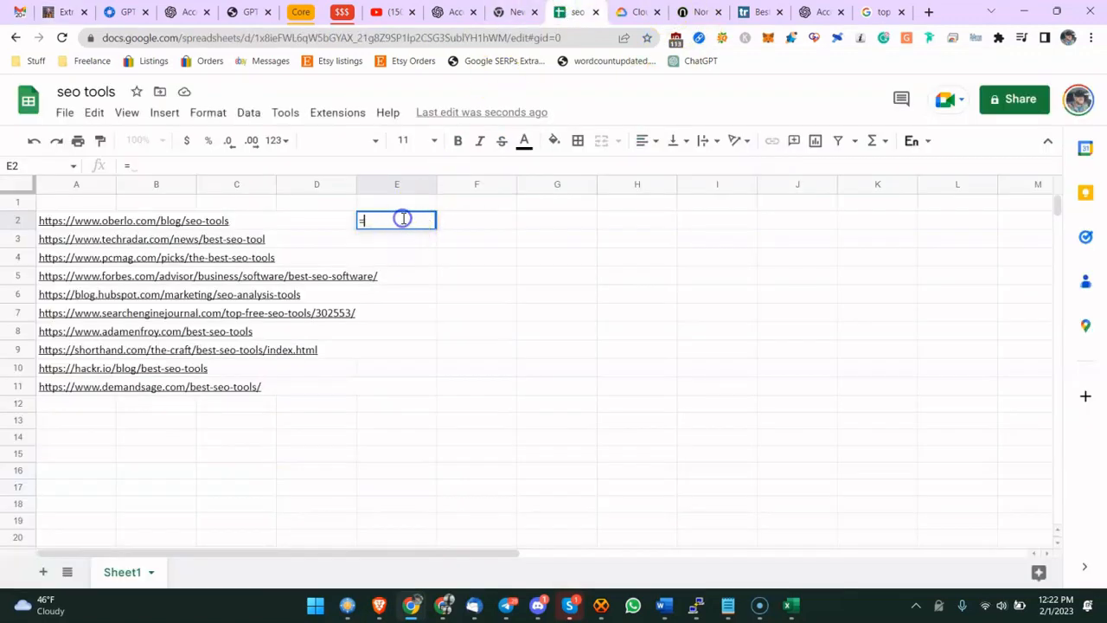
pyautogui.hotkey('ctrl', 'v')
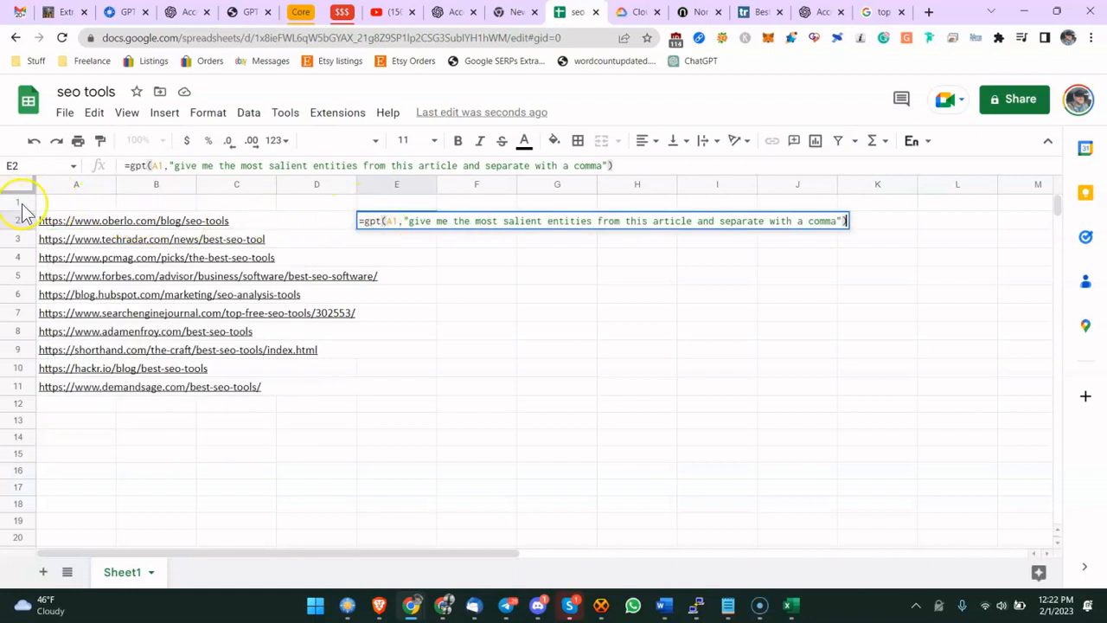
# - Change the formula's cell reference to A2 and enter it
pyautogui.click(389, 220)
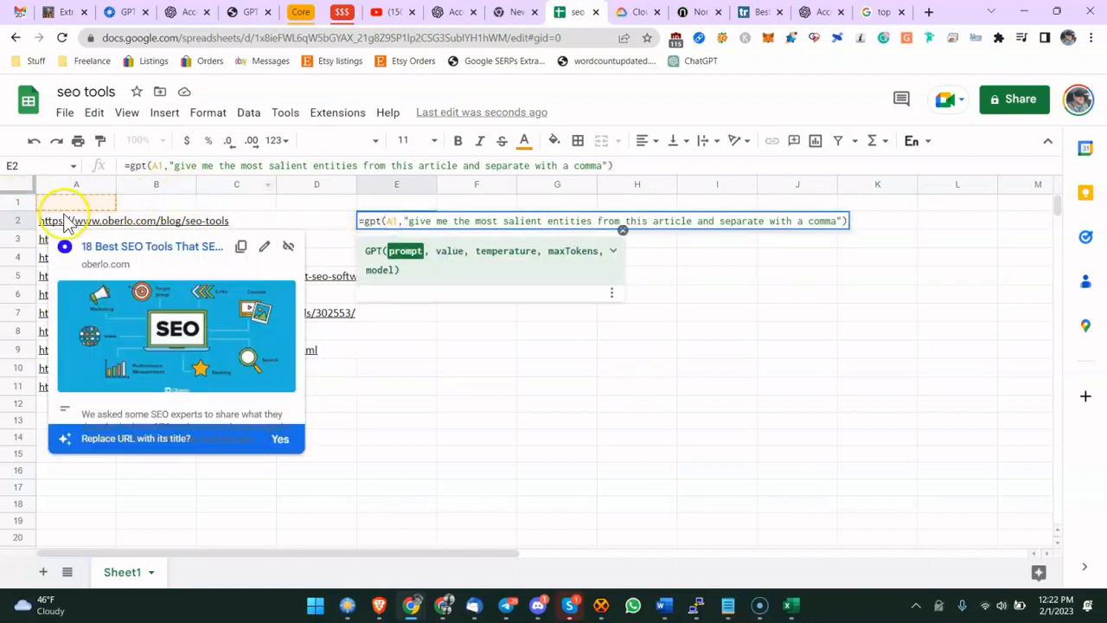
pyautogui.click(76, 184)
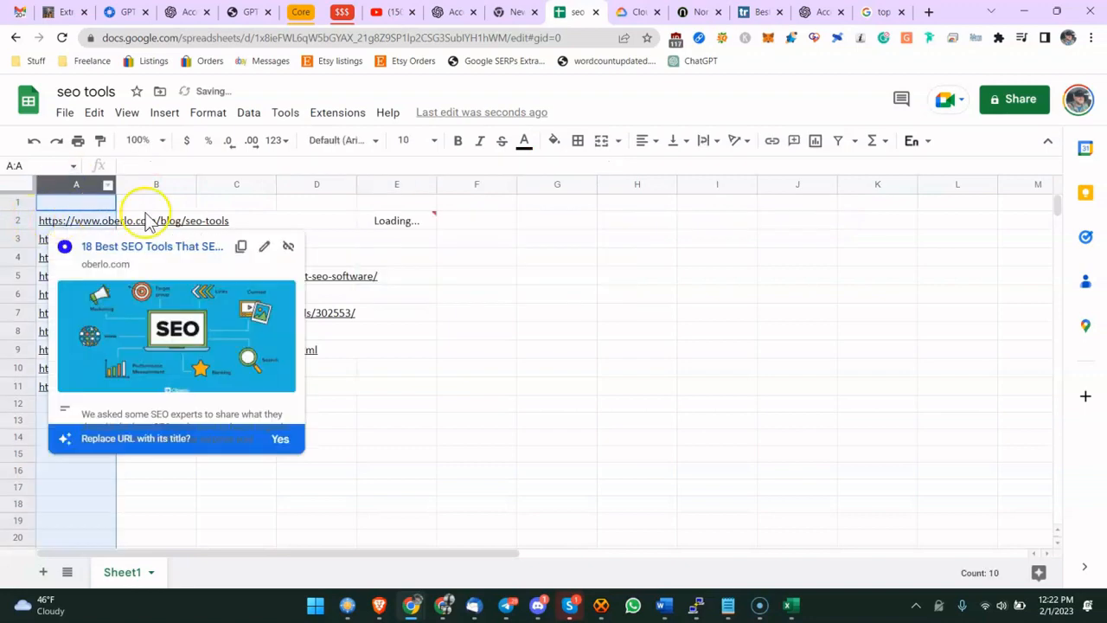
pyautogui.click(355, 217)
pyautogui.doubleClick(377, 216)
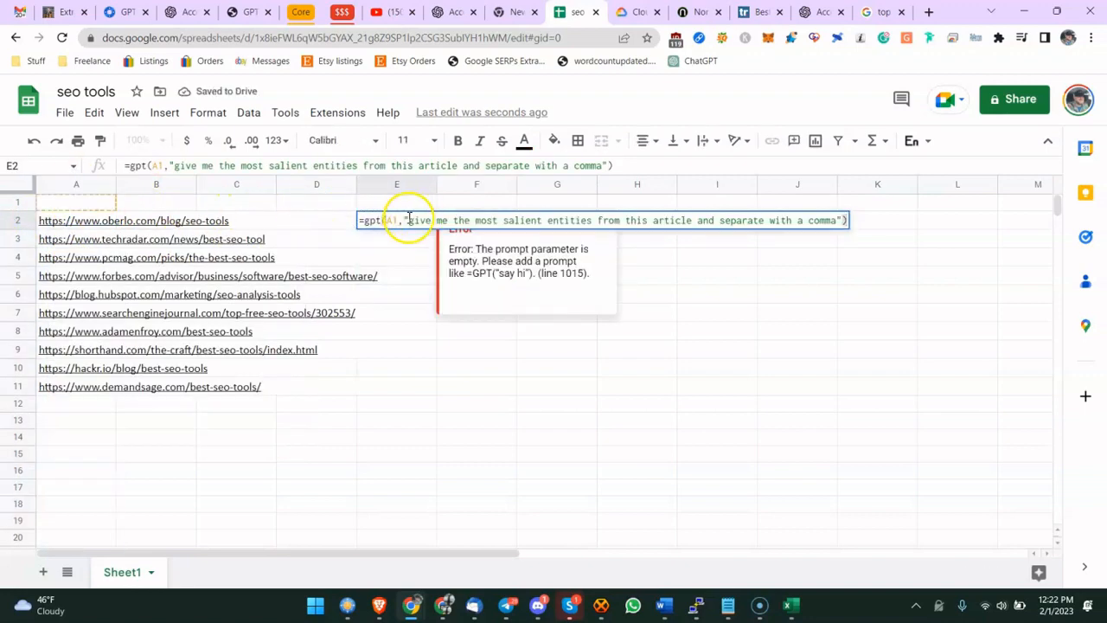
pyautogui.click(391, 219)
pyautogui.write('2')
pyautogui.press('Delete')
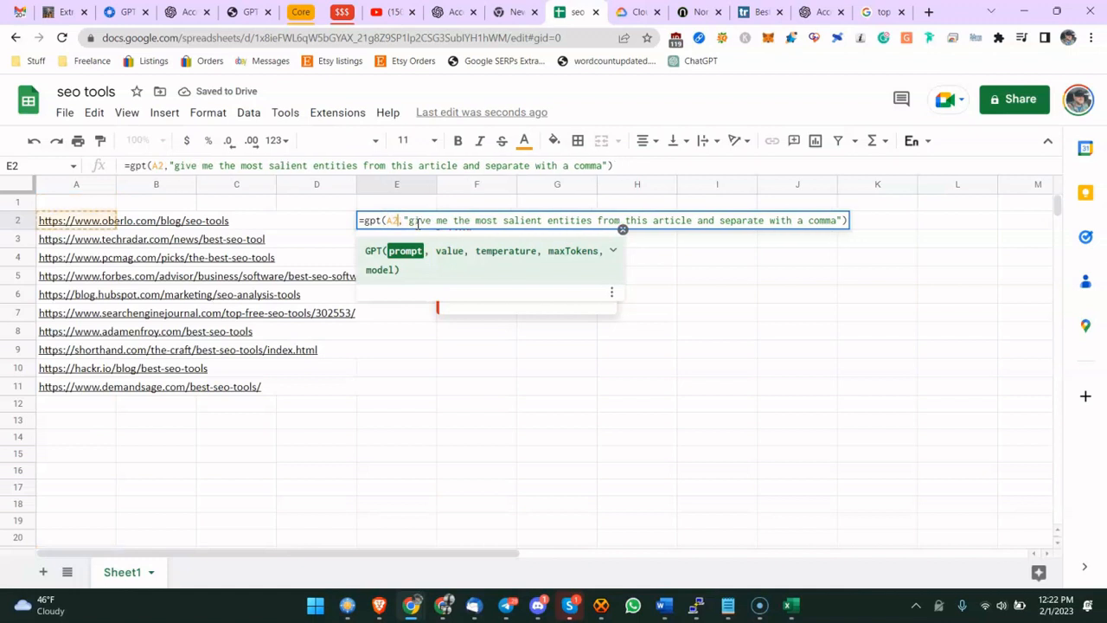
pyautogui.press('Return')
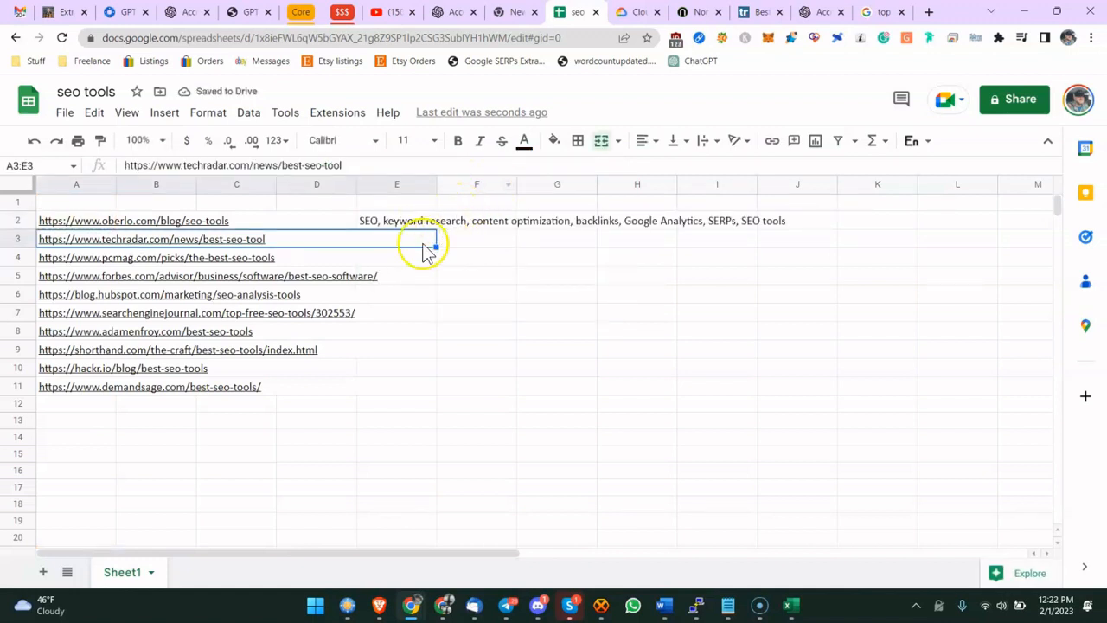
# - Fill the entity formula down from E2 to E11
pyautogui.click(419, 210)
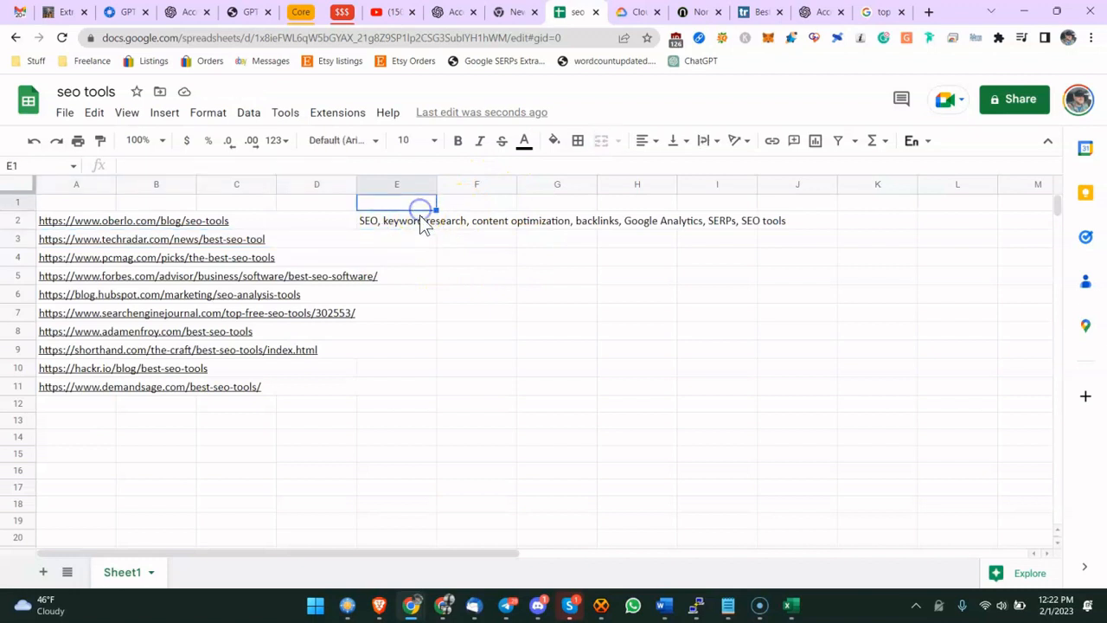
pyautogui.click(422, 220)
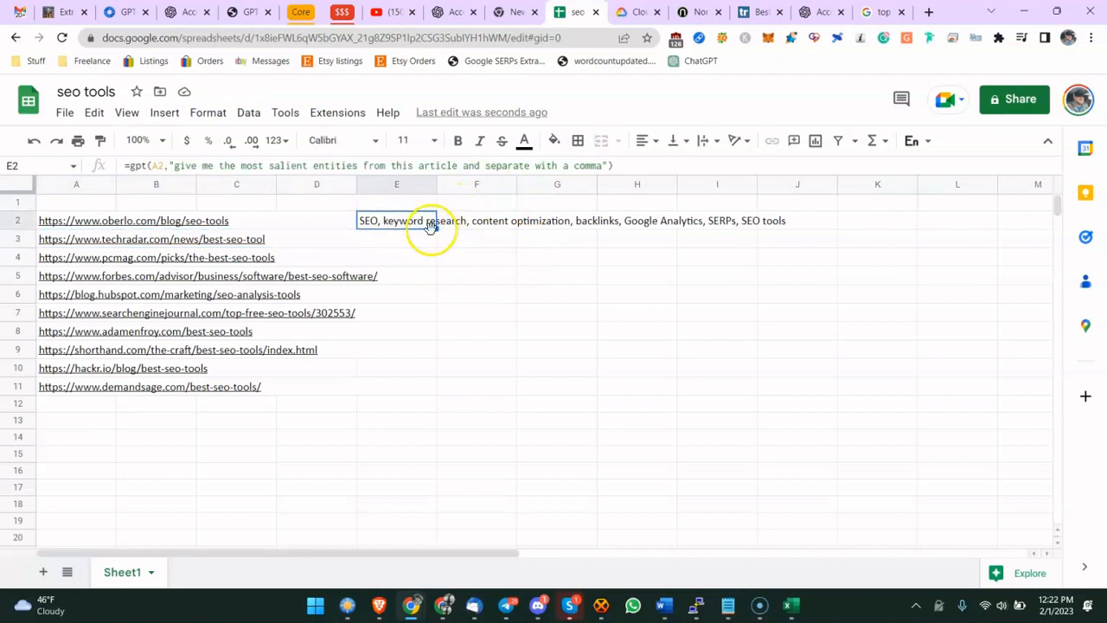
pyautogui.click(419, 239)
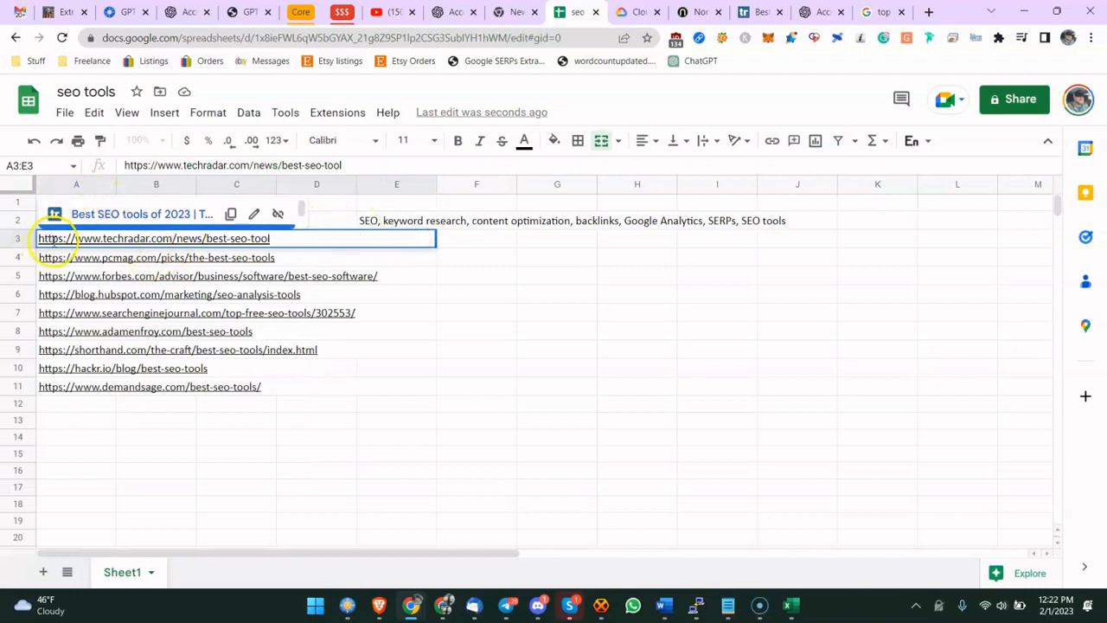
pyautogui.click(431, 223)
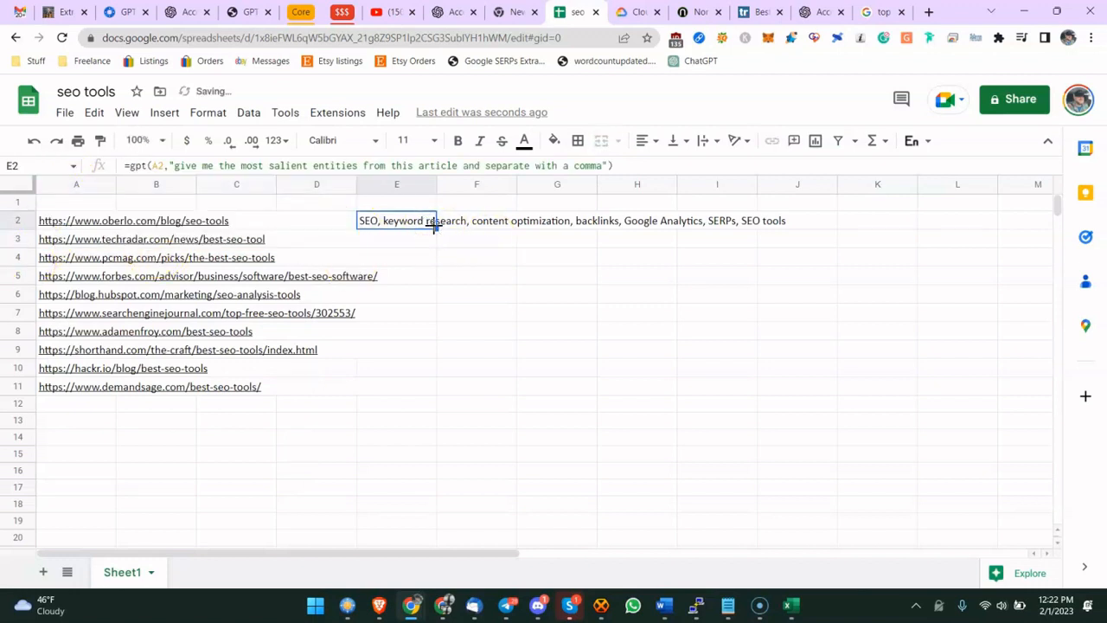
pyautogui.moveTo(431, 348); pyautogui.dragTo(433, 387)
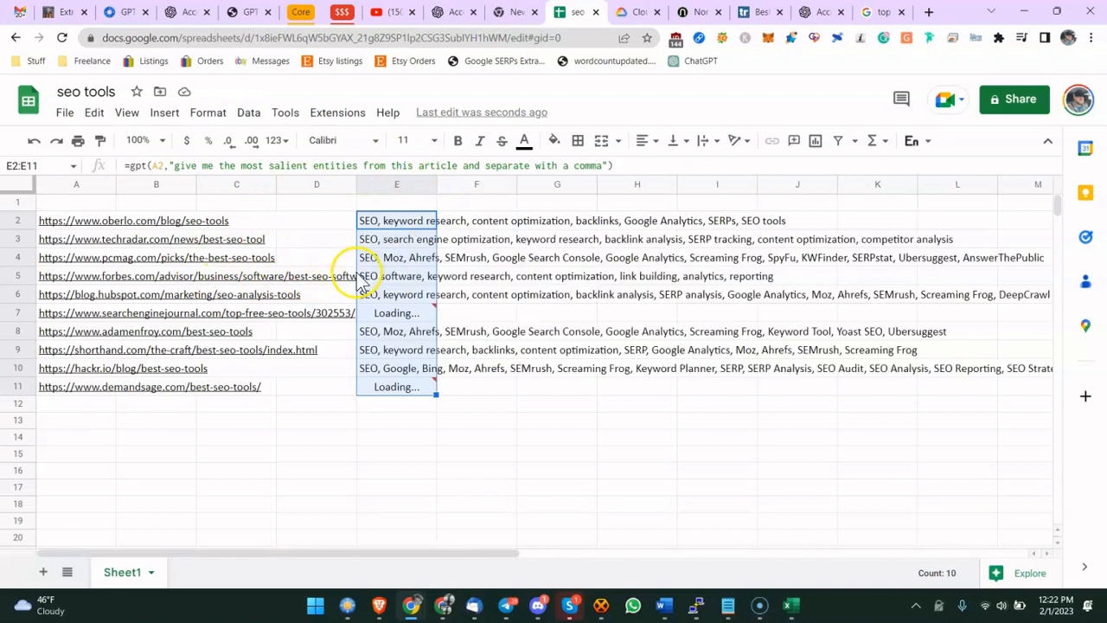
# - Read the notes' next step for combining all the entities
pyautogui.click(61, 12)
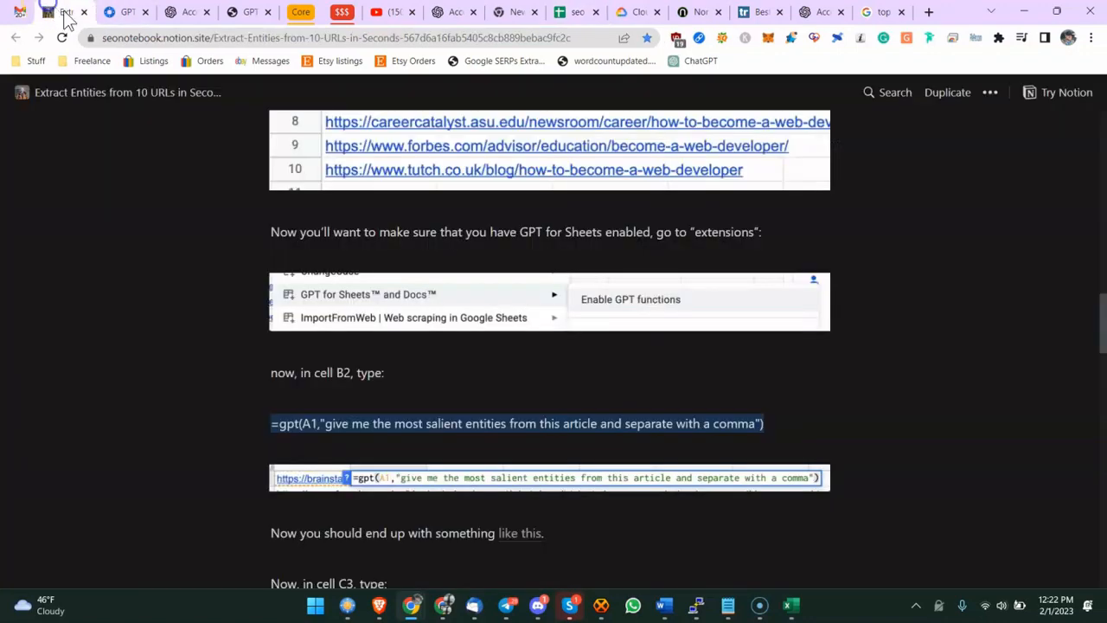
pyautogui.scroll(-3, 371, 314)
pyautogui.scroll(-2, 368, 308)
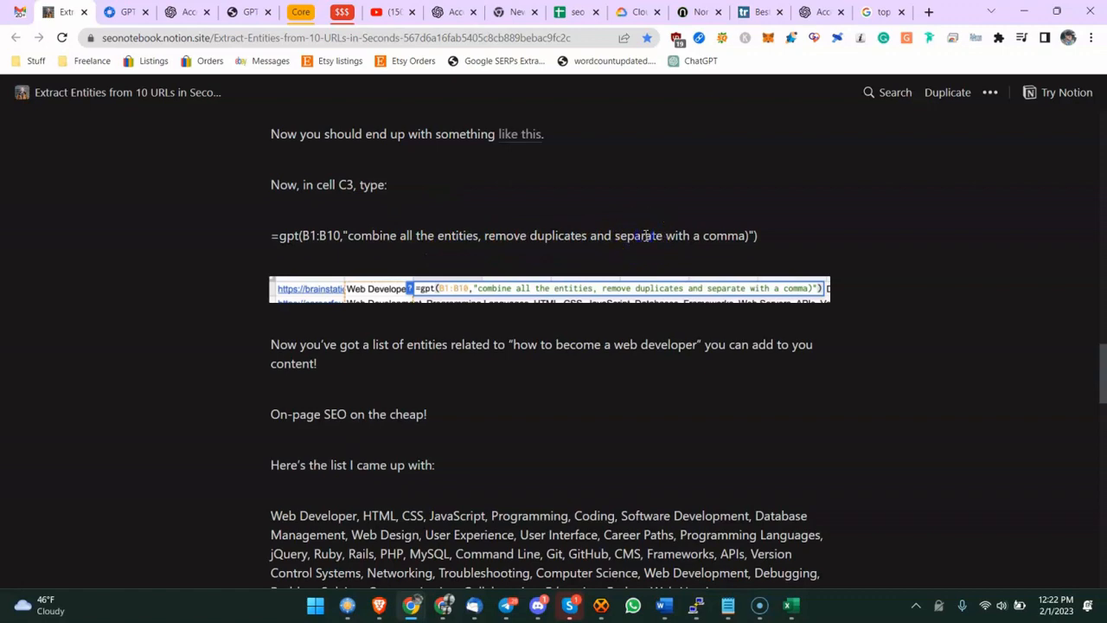
pyautogui.click(575, 15)
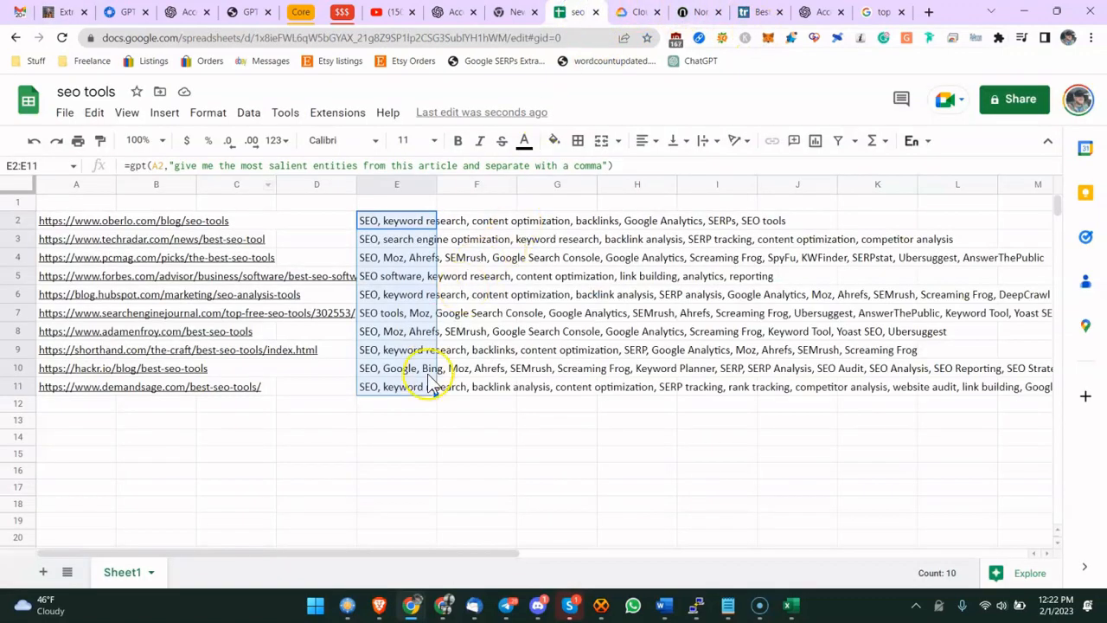
# - Copy the entity results in cells E2 through H11
pyautogui.click(401, 425)
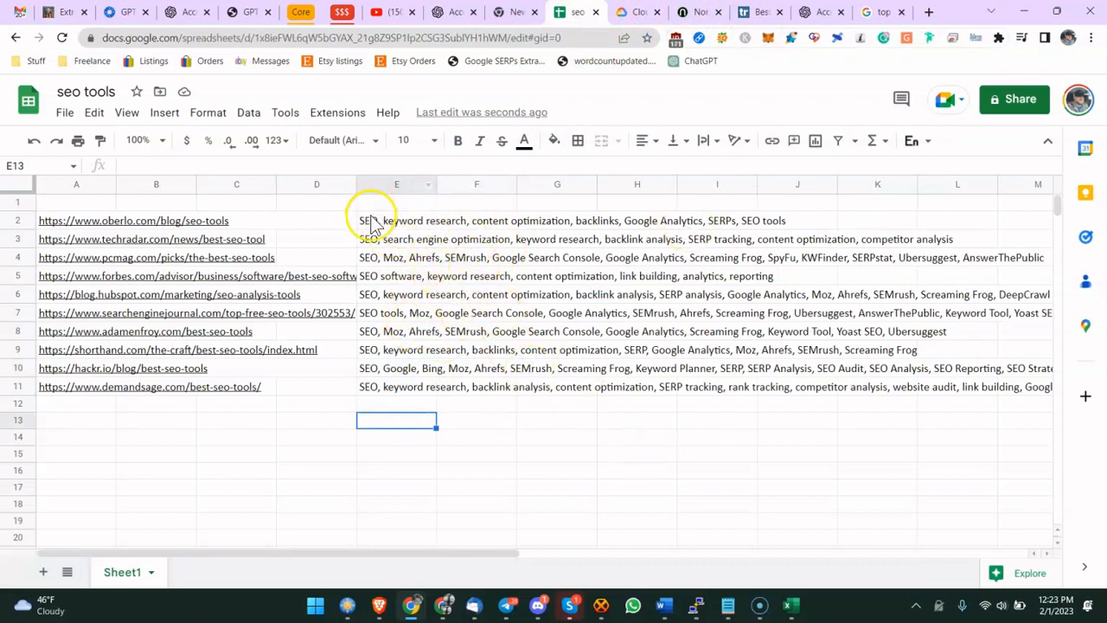
pyautogui.moveTo(371, 221); pyautogui.dragTo(623, 396)
pyautogui.hotkey('ctrl', 'c')
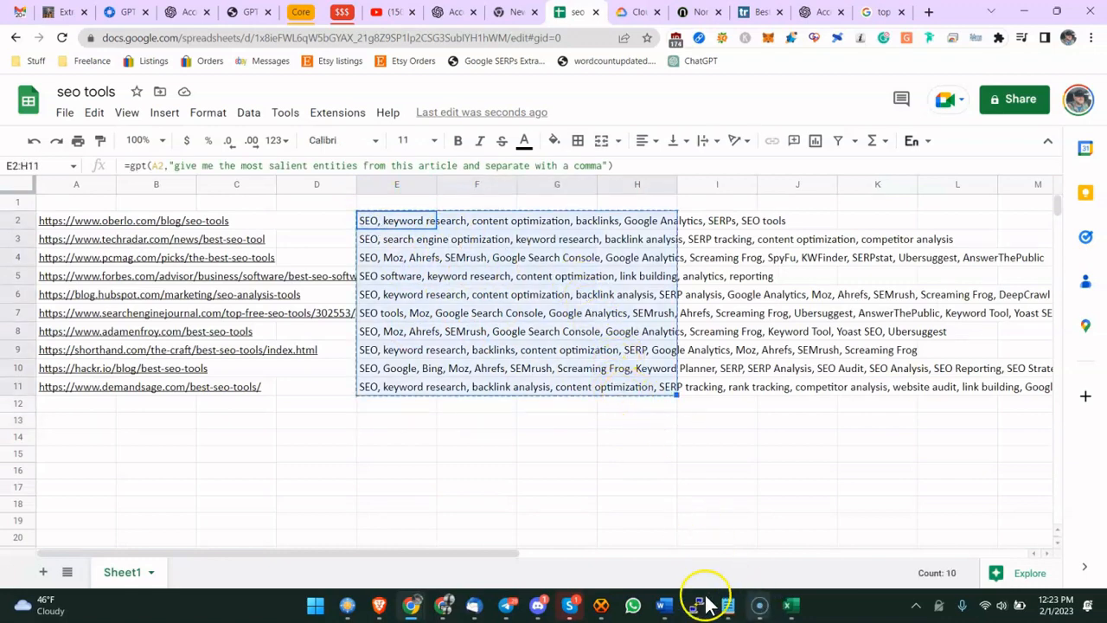
# - Switch to the PuTTY terminal and change into the vid directory
pyautogui.click(697, 604)
pyautogui.press('Return')
pyautogui.press('Return')
pyautogui.press('Return')
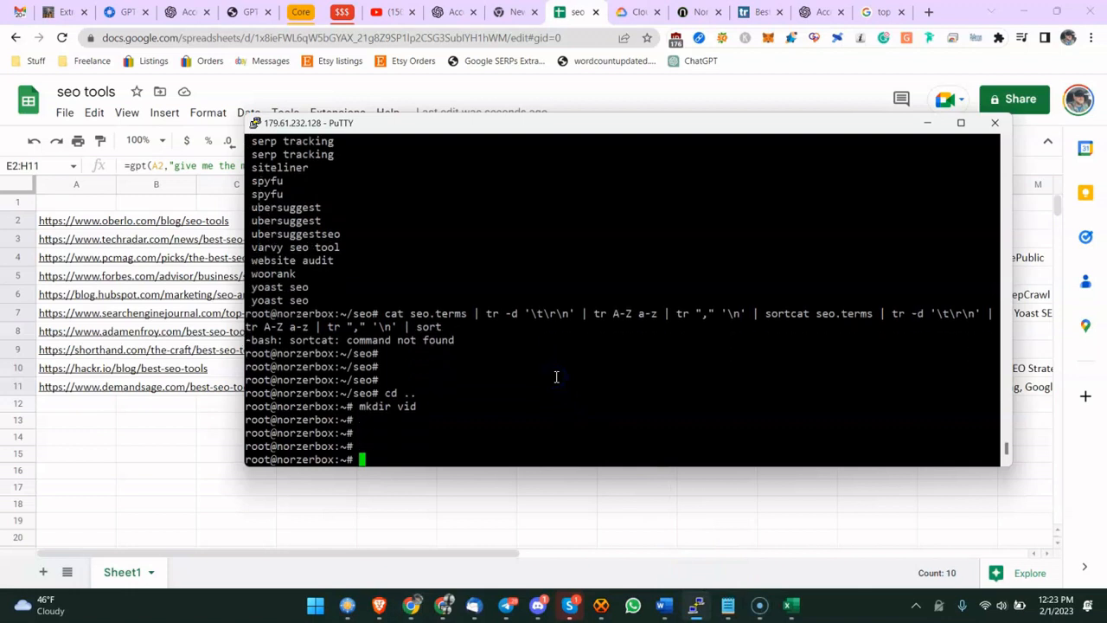
pyautogui.write('cd vid')
pyautogui.press('Return')
# - Create a file named words.list in vi, paste the copied entities into it, and save
pyautogui.write('vi fi')
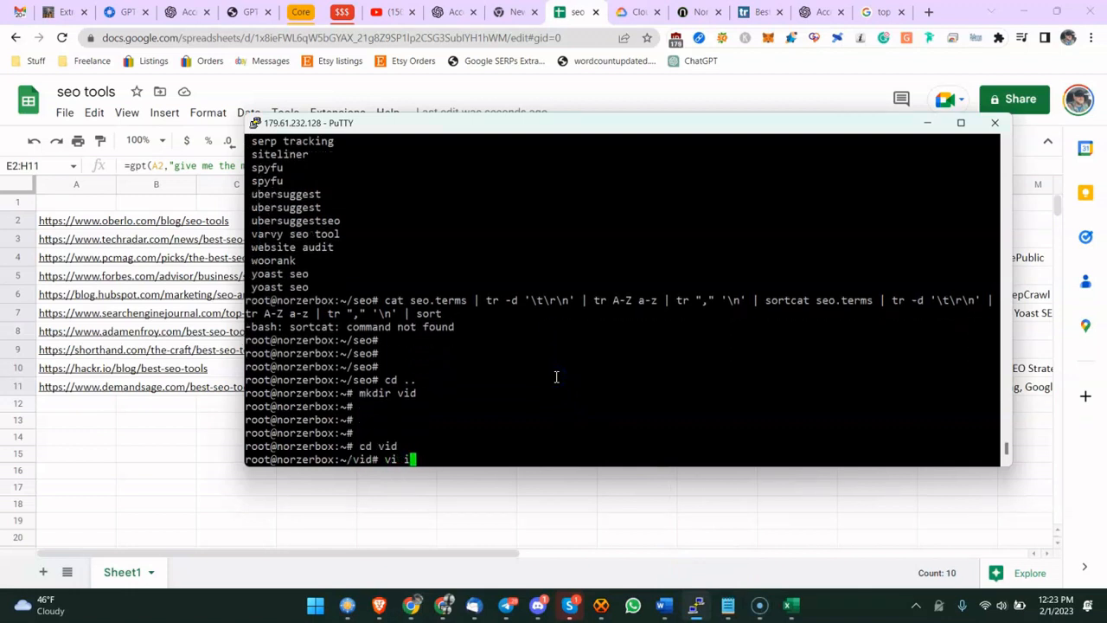
pyautogui.write('nitia')
pyautogui.press('BackSpace')
pyautogui.press('BackSpace')
pyautogui.write('file')
pyautogui.press('BackSpace')
pyautogui.write('words.list')
pyautogui.press('Return')
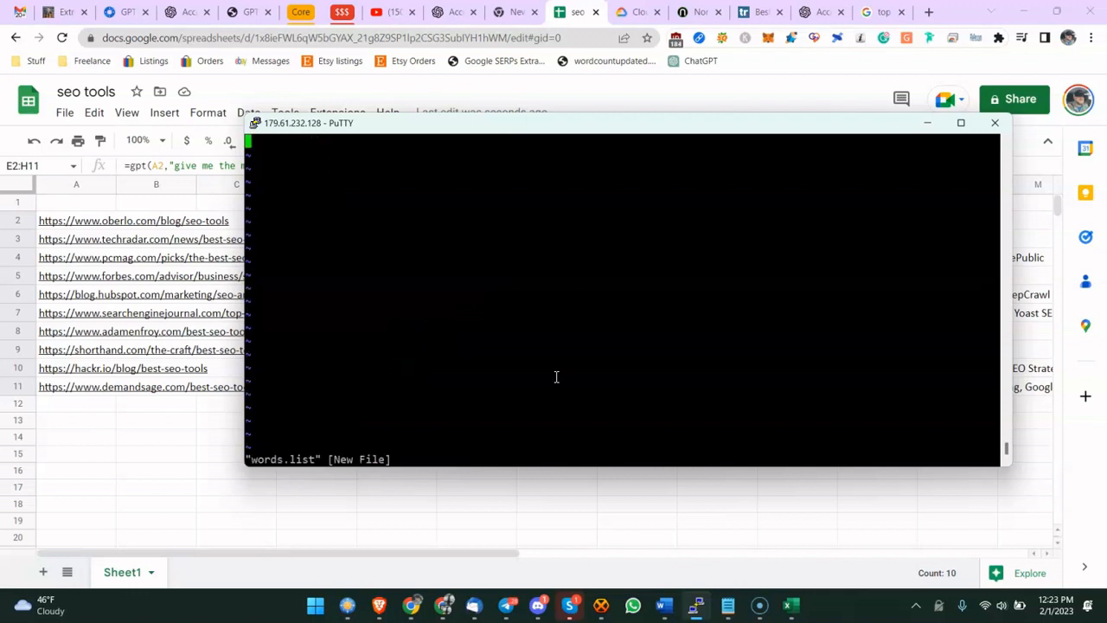
pyautogui.rightClick(556, 376)
pyautogui.write(':x')
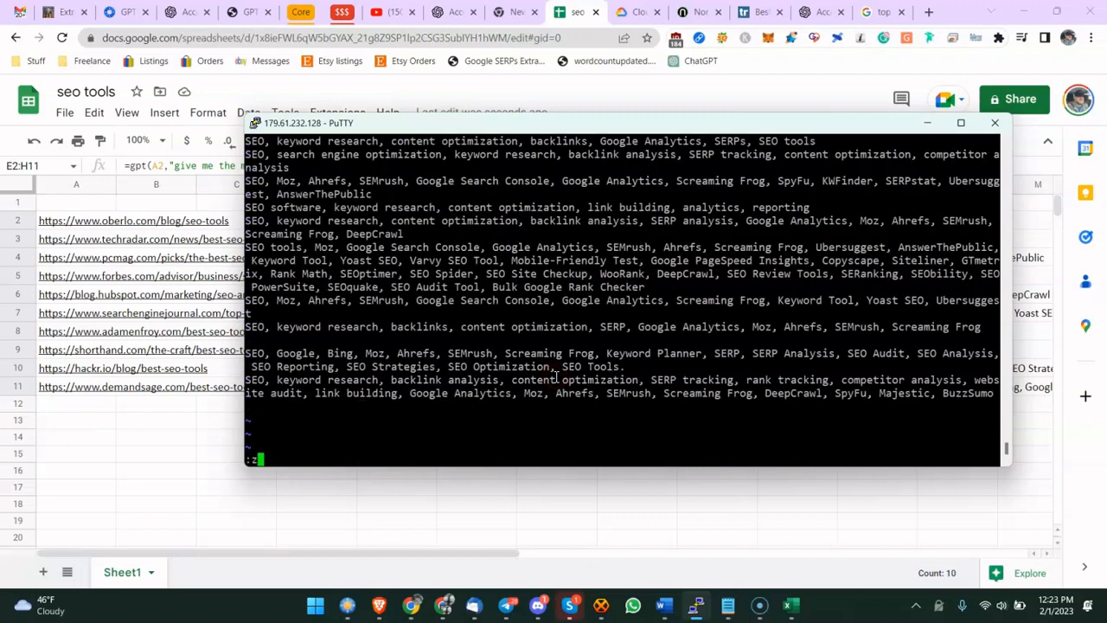
pyautogui.press('Return')
pyautogui.click(795, 353)
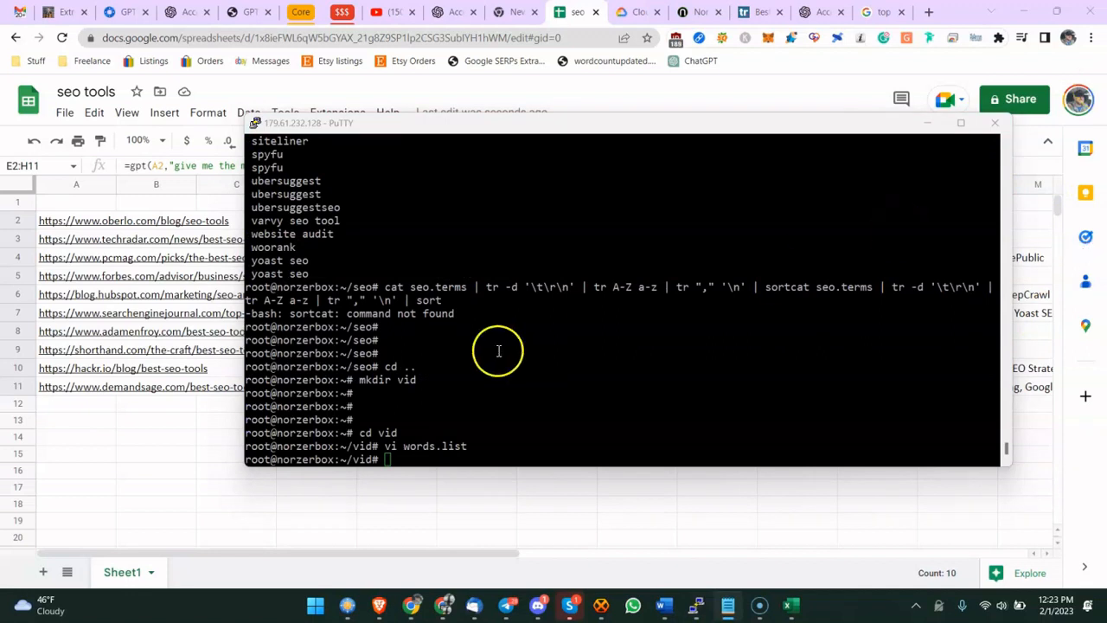
# - Reuse the earlier tr and sort pipeline with words.list as its input file and run it
pyautogui.rightClick(437, 453)
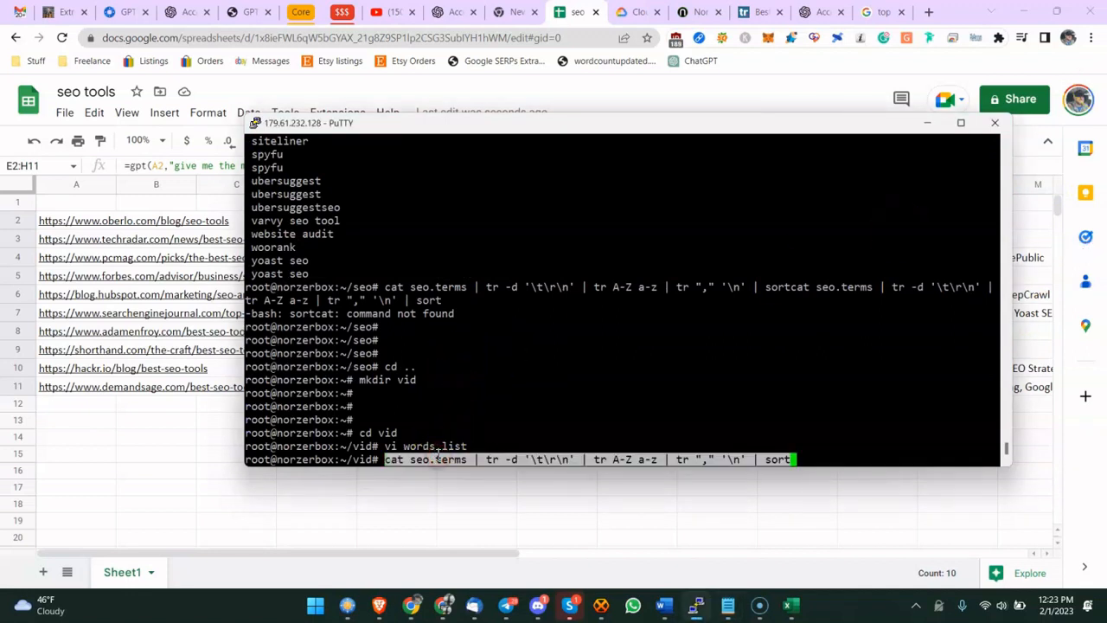
pyautogui.press('Left')
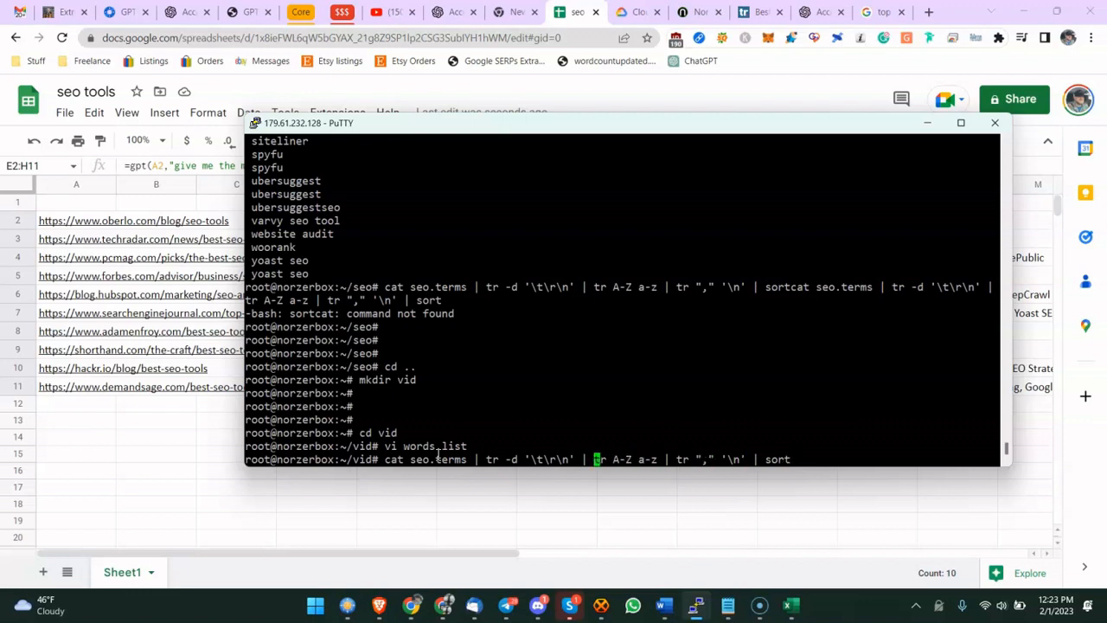
pyautogui.write('words.li')
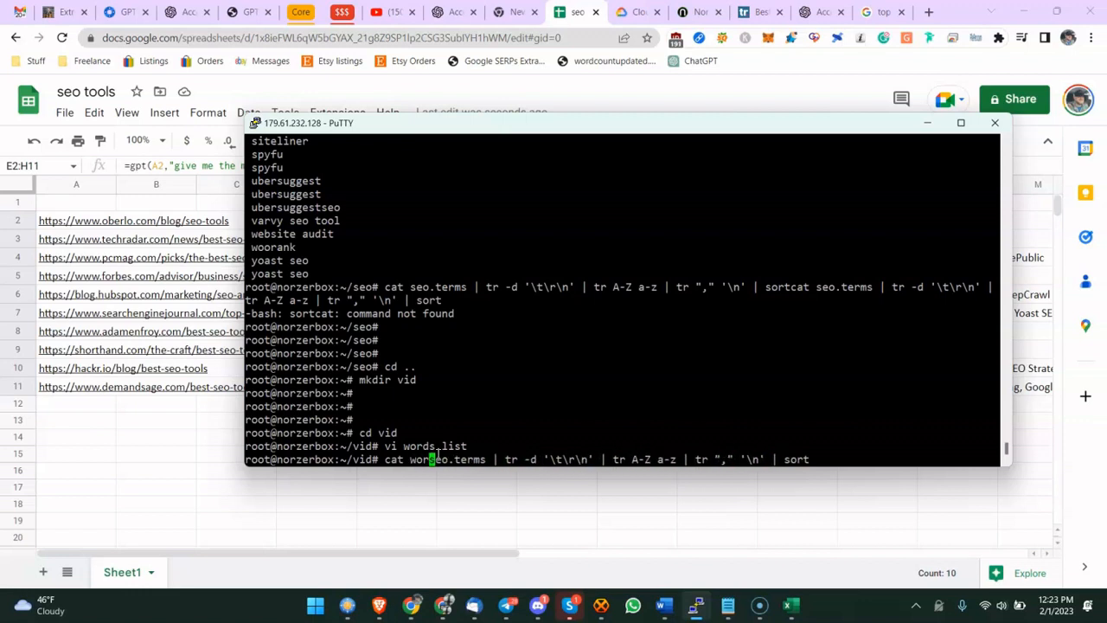
pyautogui.write('st')
pyautogui.press('Delete')
pyautogui.press('Delete')
pyautogui.press('Delete')
pyautogui.press('Delete')
pyautogui.press('Delete')
pyautogui.press('Delete')
pyautogui.press('Delete')
pyautogui.press('Delete')
pyautogui.press('Delete')
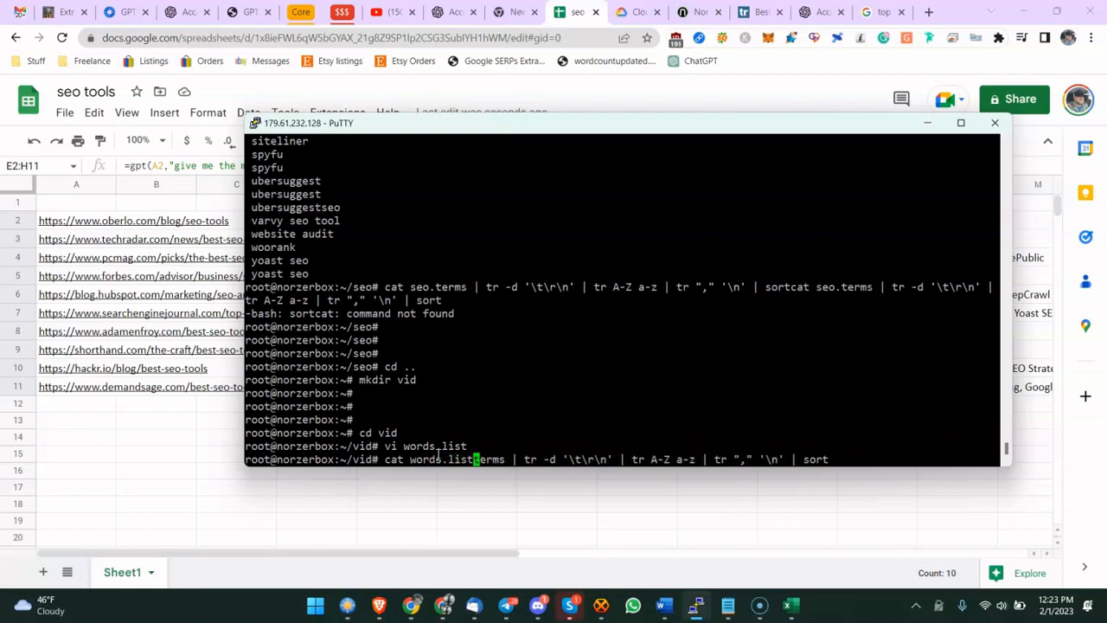
pyautogui.press('Return')
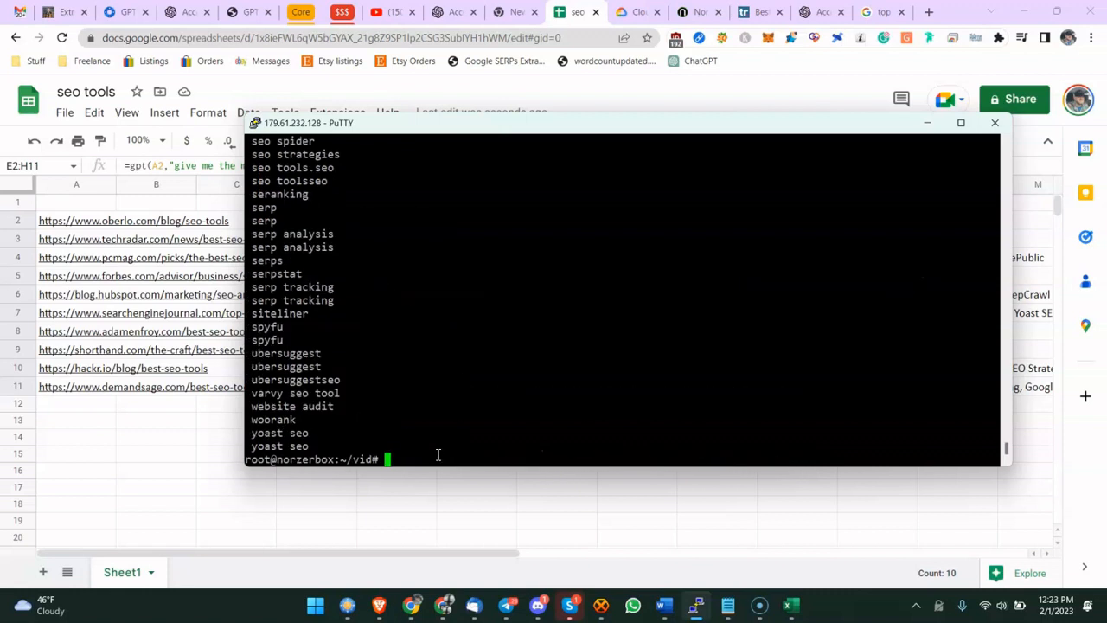
# - Display the contents of words.list
pyautogui.press('Return')
pyautogui.press('Return')
pyautogui.press('Return')
pyautogui.write('cat ')
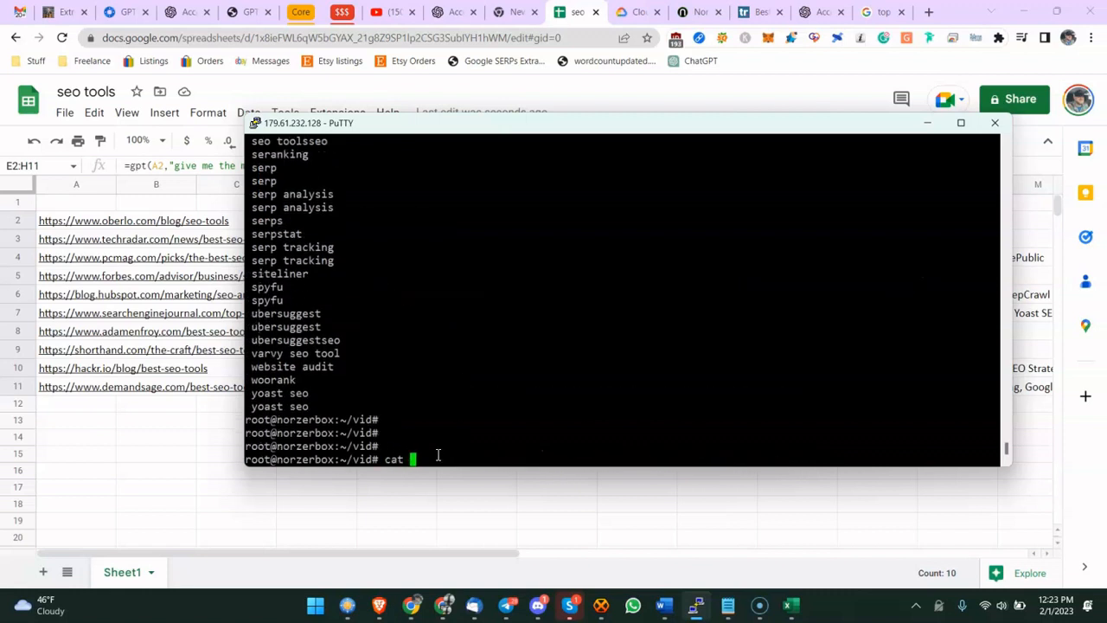
pyautogui.write('words.list')
pyautogui.press('Return')
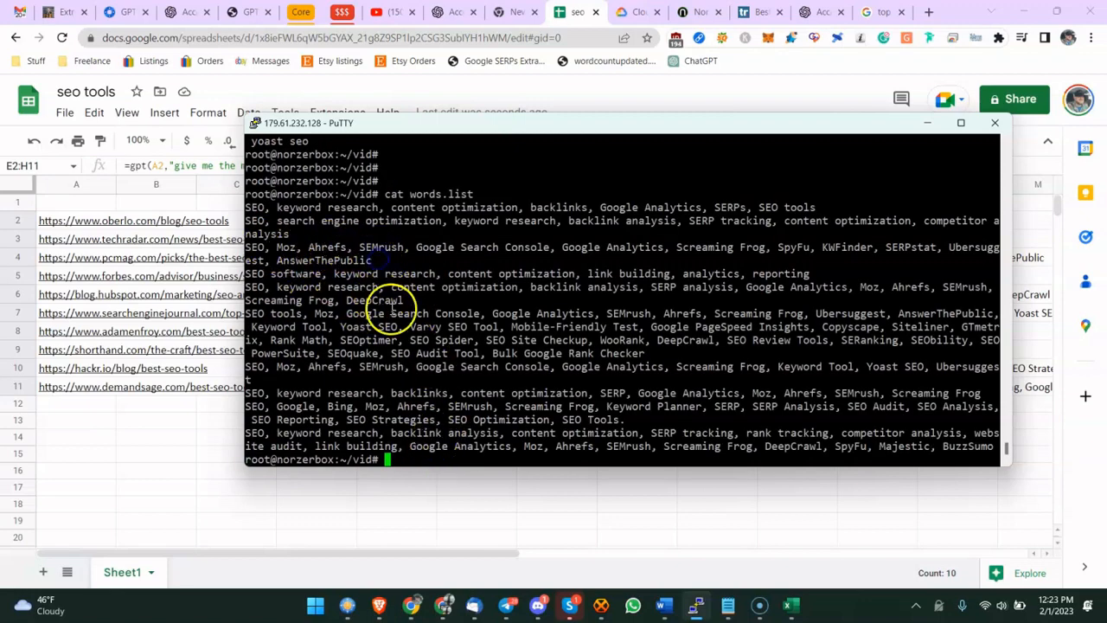
# - Open words.list in vi with list mode on to inspect hidden characters, then quit
pyautogui.press('Return')
pyautogui.press('Return')
pyautogui.write('vi ')
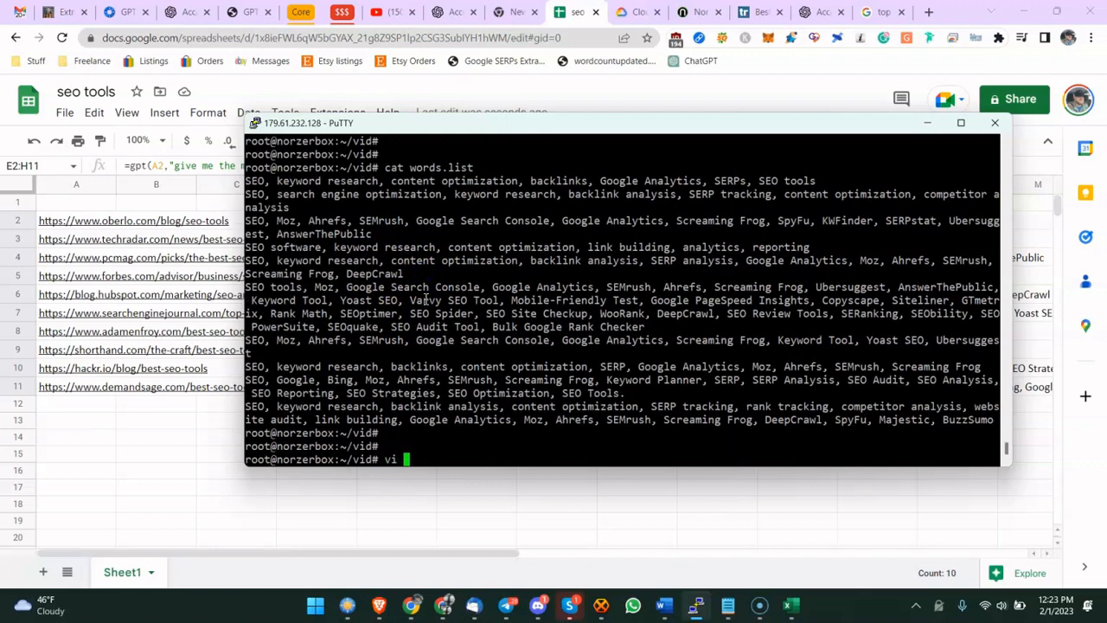
pyautogui.write('words.list')
pyautogui.press('Return')
pyautogui.write(':set')
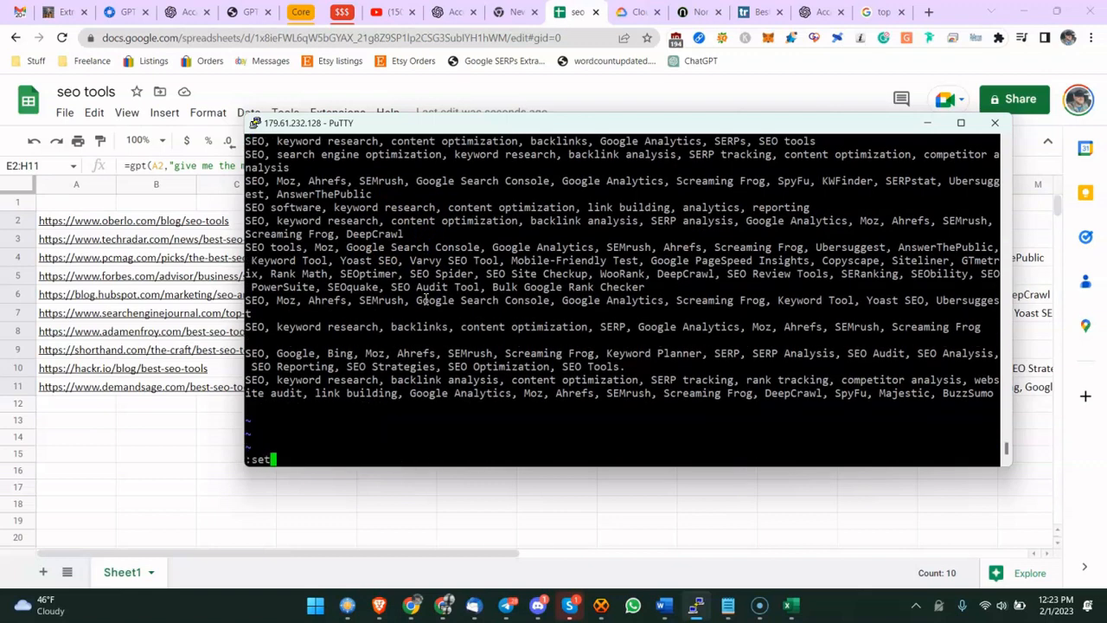
pyautogui.write(' list')
pyautogui.press('Return')
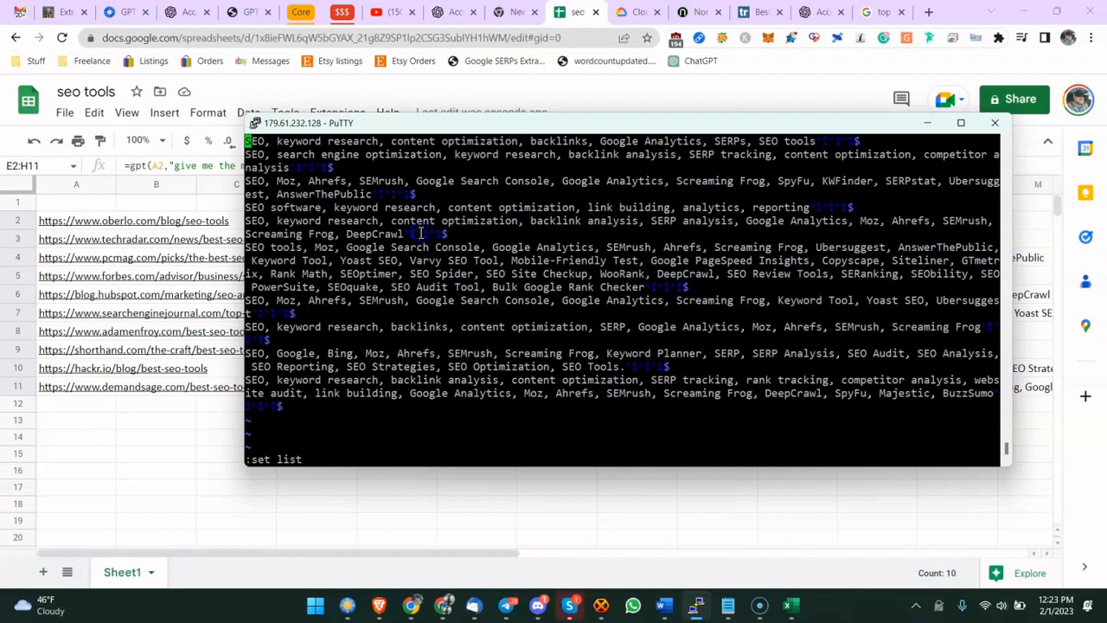
pyautogui.write(':q')
pyautogui.press('Return')
# - Run words.list through only the tr -d '\t\r\n' stage of the pipeline
pyautogui.press('Up')
pyautogui.press('Up')
pyautogui.press('Up')
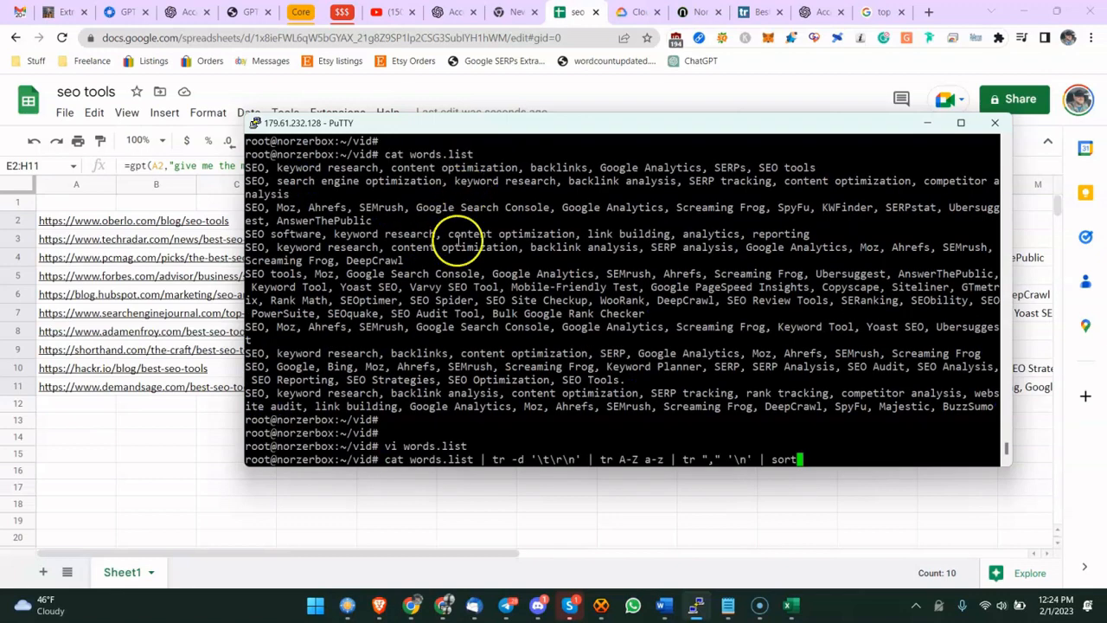
pyautogui.moveTo(391, 461); pyautogui.dragTo(415, 460)
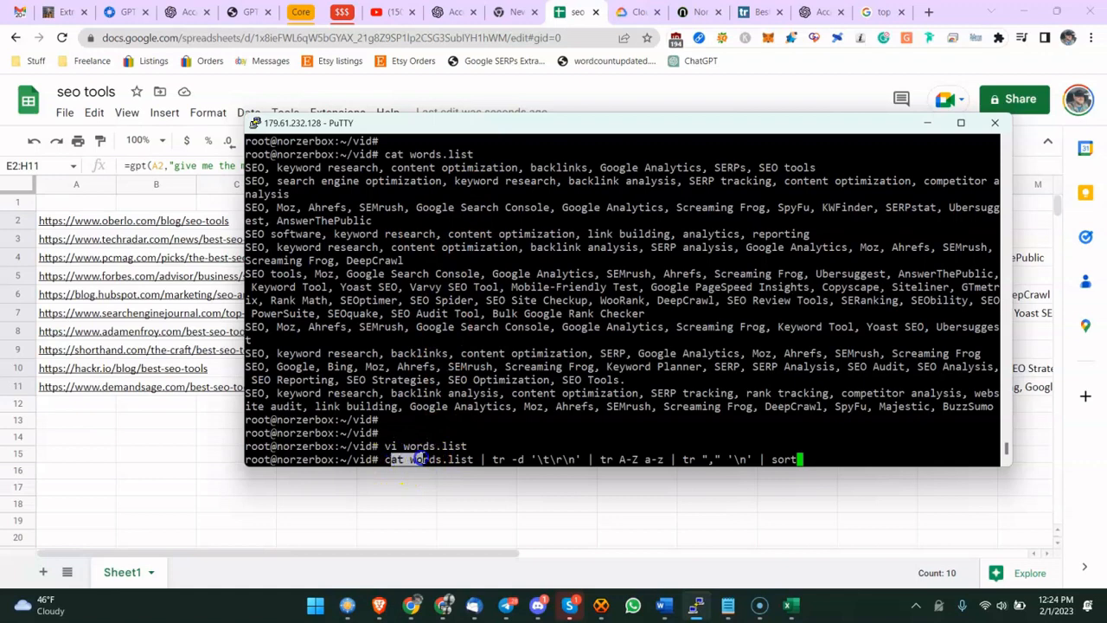
pyautogui.click(421, 458)
pyautogui.click(538, 458)
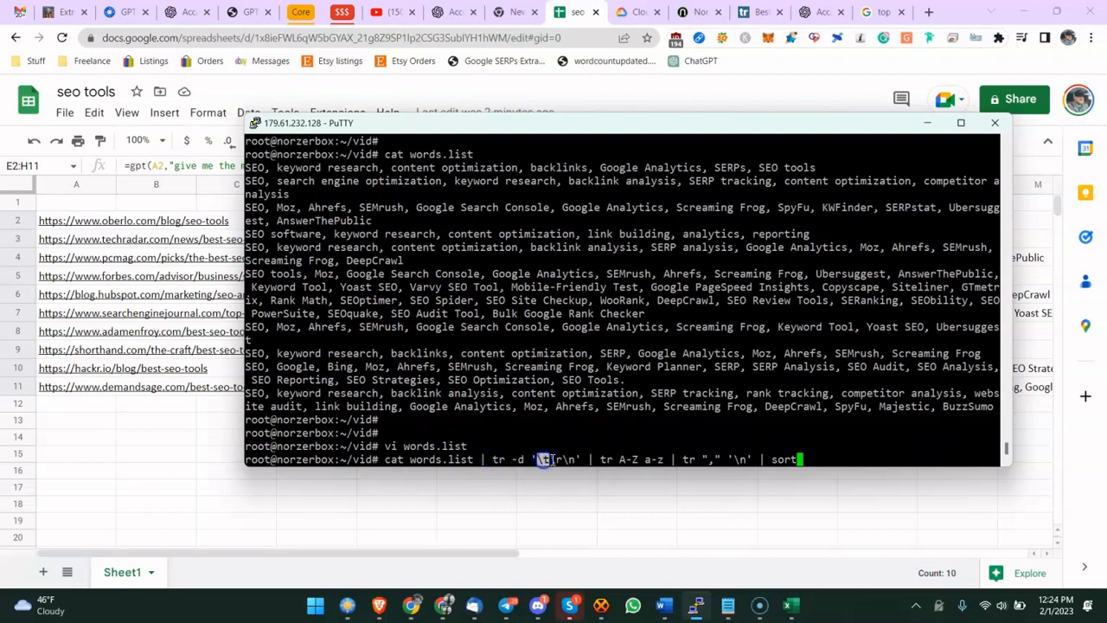
pyautogui.moveTo(550, 460); pyautogui.dragTo(574, 462)
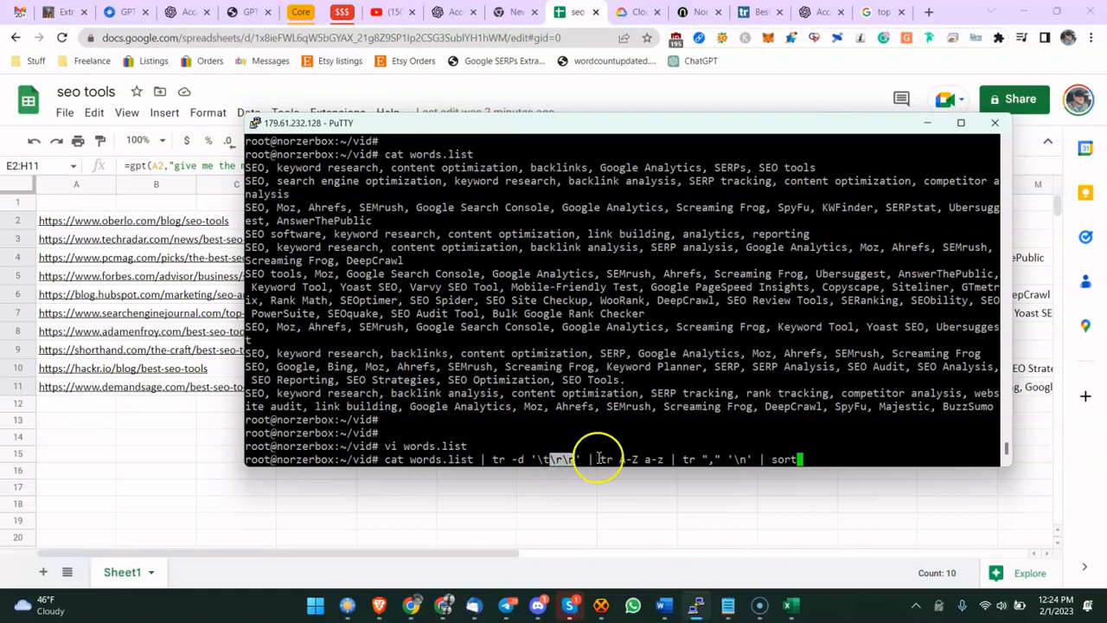
pyautogui.press('BackSpace')
pyautogui.press('BackSpace')
pyautogui.press('BackSpace')
pyautogui.press('BackSpace')
pyautogui.press('BackSpace')
pyautogui.press('BackSpace')
pyautogui.press('BackSpace')
pyautogui.press('BackSpace')
pyautogui.press('BackSpace')
pyautogui.press('BackSpace')
pyautogui.press('BackSpace')
pyautogui.press('BackSpace')
pyautogui.press('BackSpace')
pyautogui.press('BackSpace')
pyautogui.press('BackSpace')
pyautogui.press('BackSpace')
pyautogui.press('BackSpace')
pyautogui.press('BackSpace')
pyautogui.press('BackSpace')
pyautogui.press('BackSpace')
pyautogui.press('BackSpace')
pyautogui.press('BackSpace')
pyautogui.press('BackSpace')
pyautogui.press('BackSpace')
pyautogui.press('BackSpace')
pyautogui.press('BackSpace')
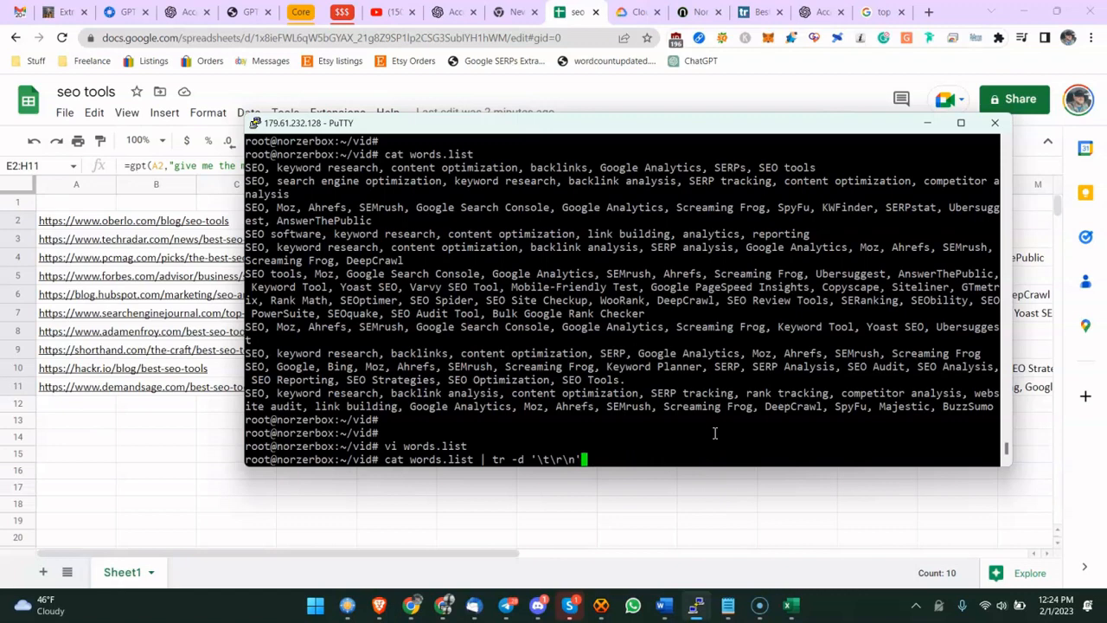
pyautogui.write("n'")
pyautogui.press('Return')
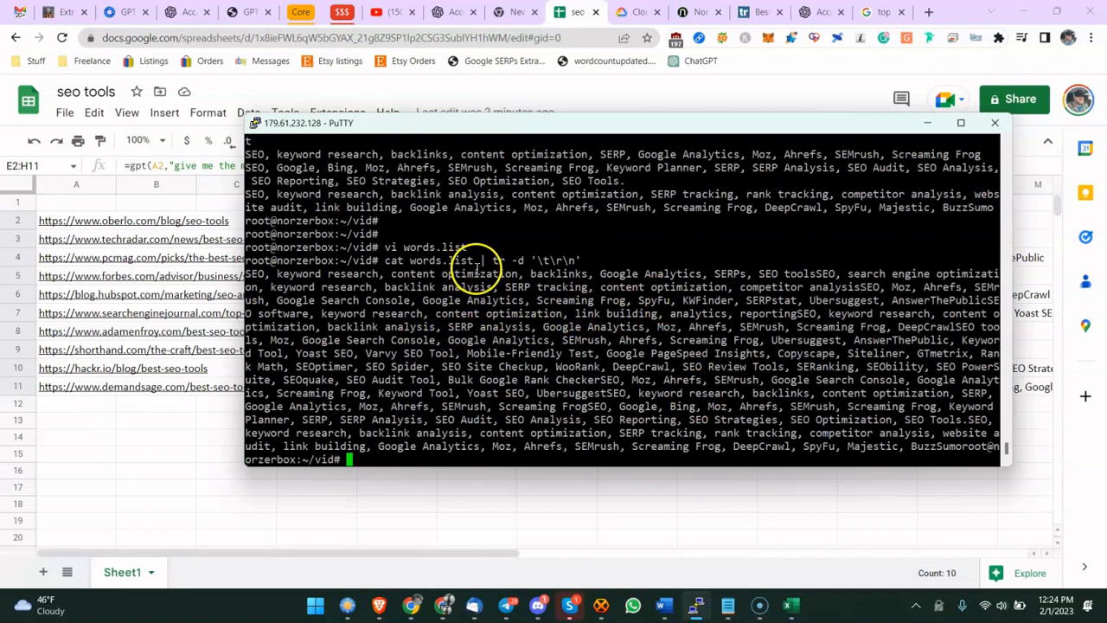
# - Run words.list through the stages that strip tabs and line breaks and convert text to lowercase
pyautogui.write('cat wocat words.list')
pyautogui.press('Up')
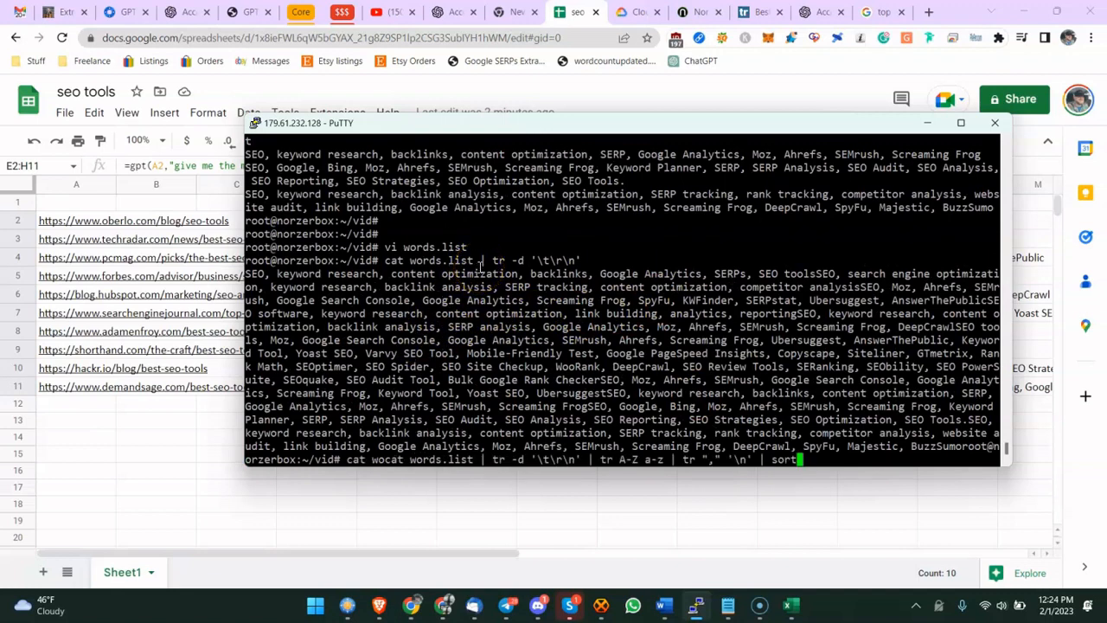
pyautogui.press('Down')
pyautogui.press('Down')
pyautogui.press('Down')
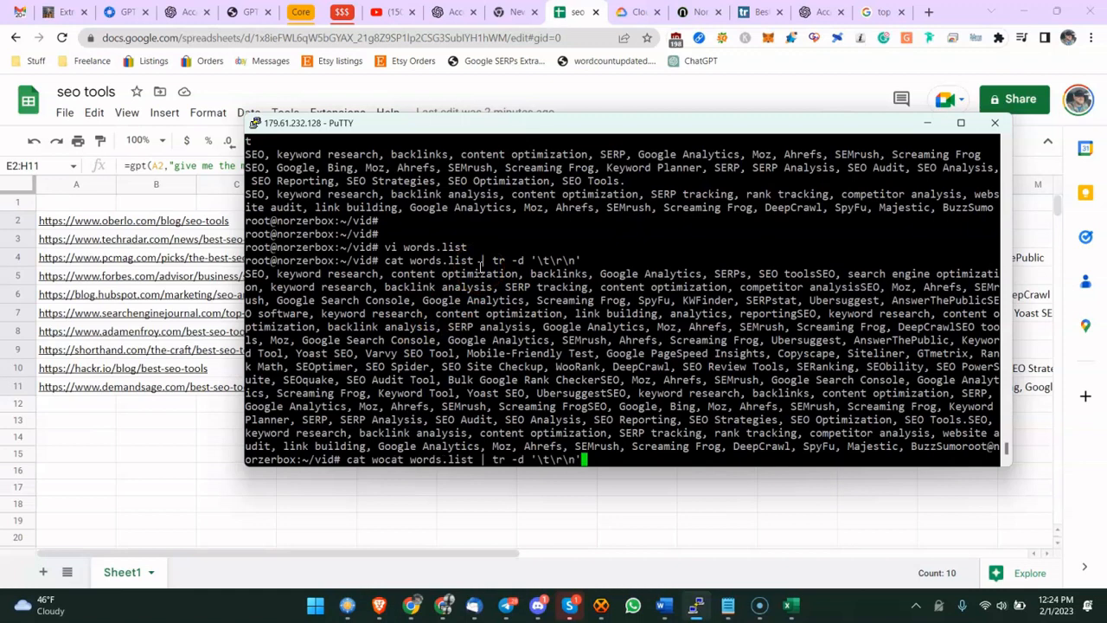
pyautogui.press('Up')
pyautogui.press('Up')
pyautogui.press('Up')
pyautogui.press('Down')
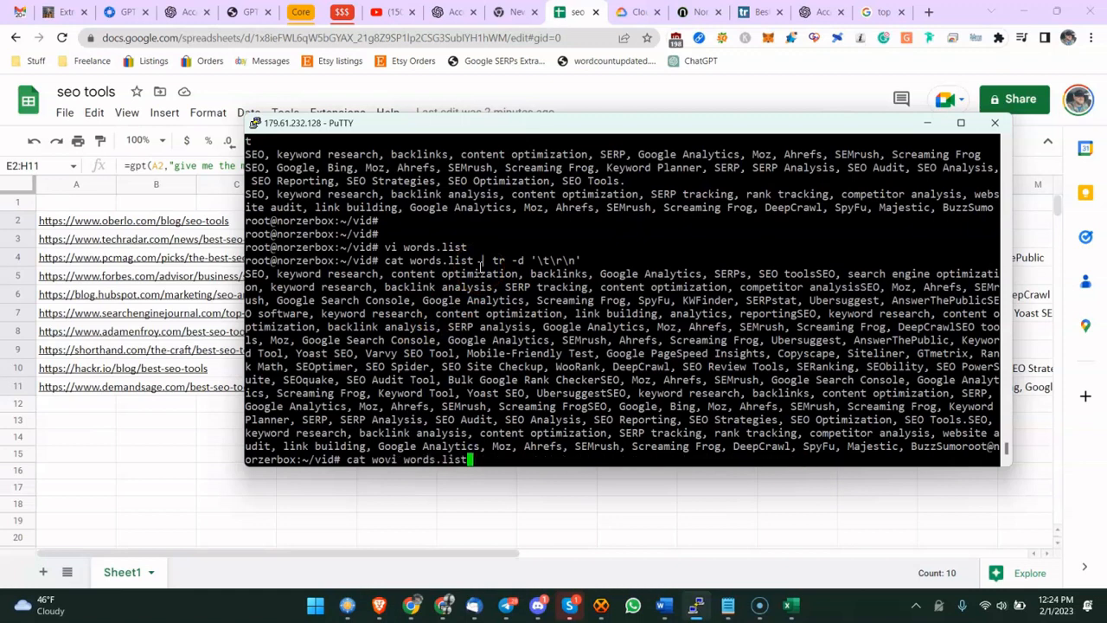
pyautogui.press('Up')
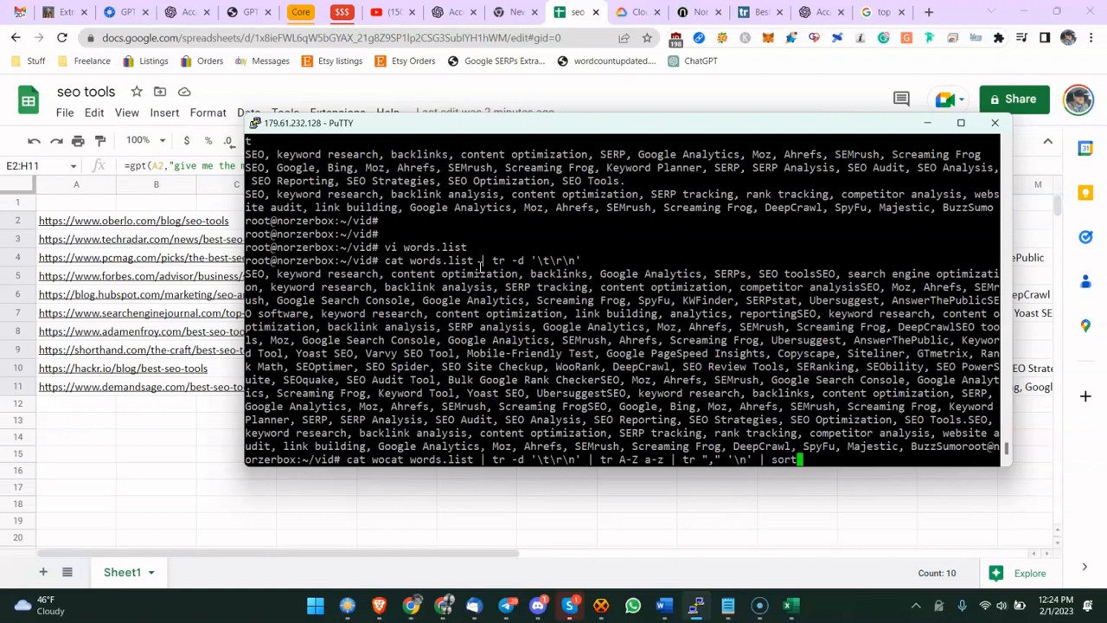
pyautogui.press('BackSpace')
pyautogui.press('BackSpace')
pyautogui.press('BackSpace')
pyautogui.press('BackSpace')
pyautogui.press('BackSpace')
pyautogui.press('BackSpace')
pyautogui.press('BackSpace')
pyautogui.press('BackSpace')
pyautogui.press('BackSpace')
pyautogui.press('BackSpace')
pyautogui.press('BackSpace')
pyautogui.press('BackSpace')
pyautogui.press('BackSpace')
pyautogui.press('BackSpace')
pyautogui.press('BackSpace')
pyautogui.press('BackSpace')
pyautogui.press('BackSpace')
pyautogui.press('BackSpace')
pyautogui.press('BackSpace')
pyautogui.press('Return')
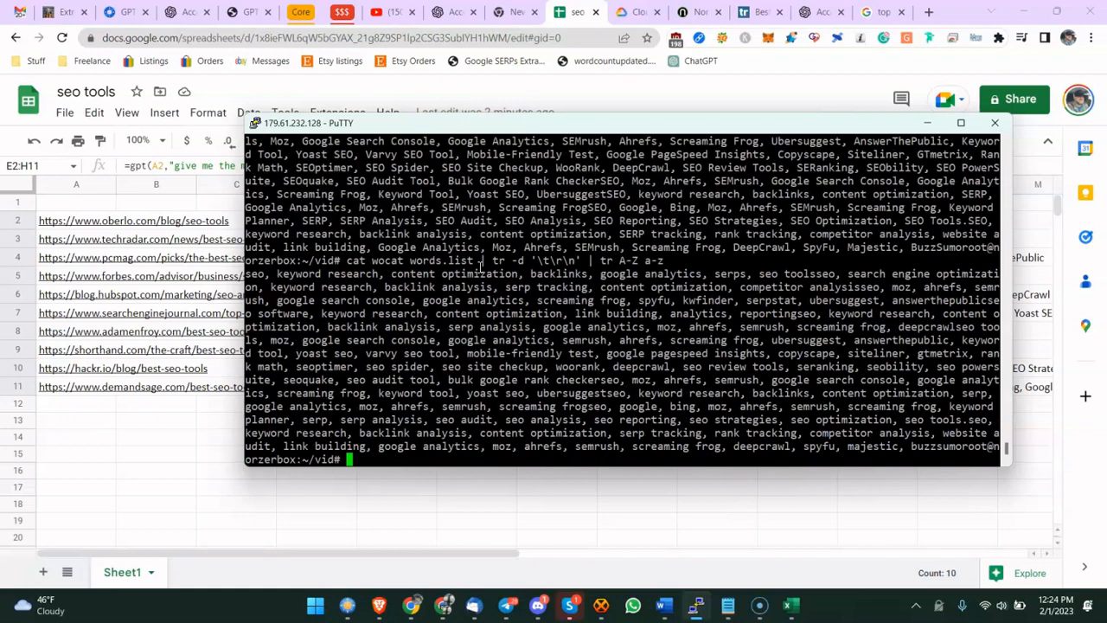
# - Rerun the full pipeline that splits entities on commas and sorts them
pyautogui.press('Up')
pyautogui.press('Up')
pyautogui.press('Up')
pyautogui.press('Down')
pyautogui.press('Down')
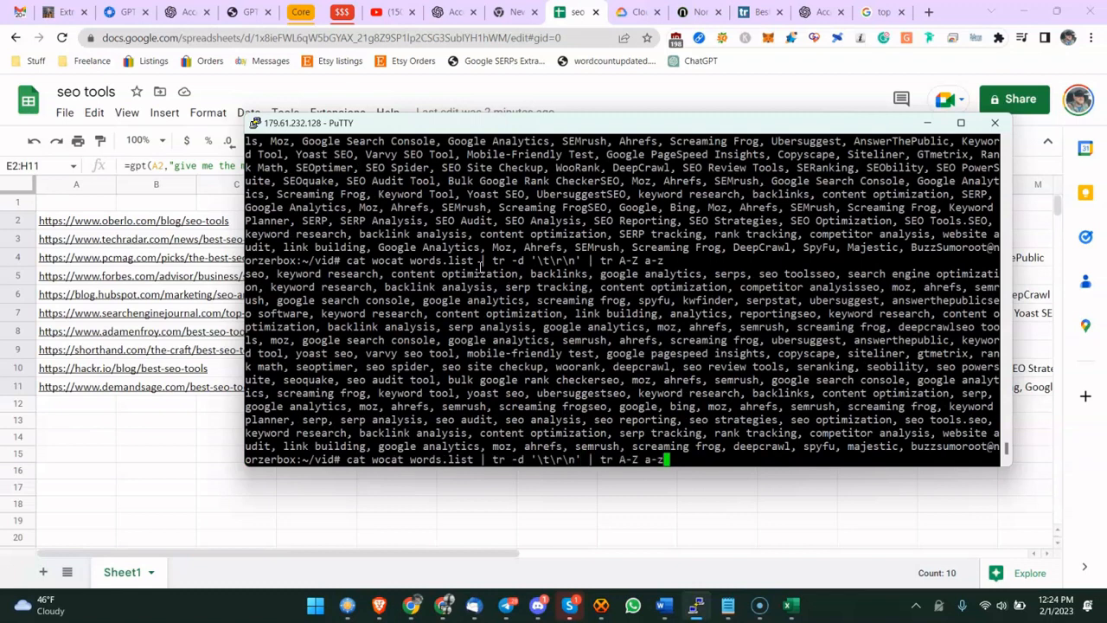
pyautogui.press('Up')
pyautogui.press('Up')
pyautogui.press('Up')
pyautogui.press('Up')
pyautogui.press('Up')
pyautogui.press('Up')
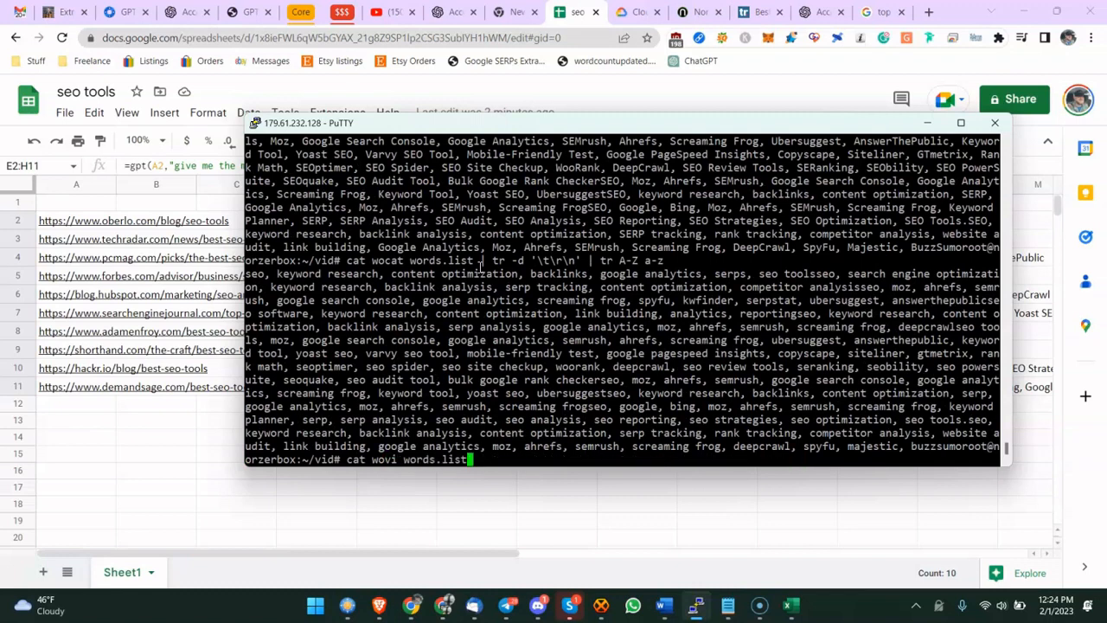
pyautogui.press('Down')
pyautogui.press('Down')
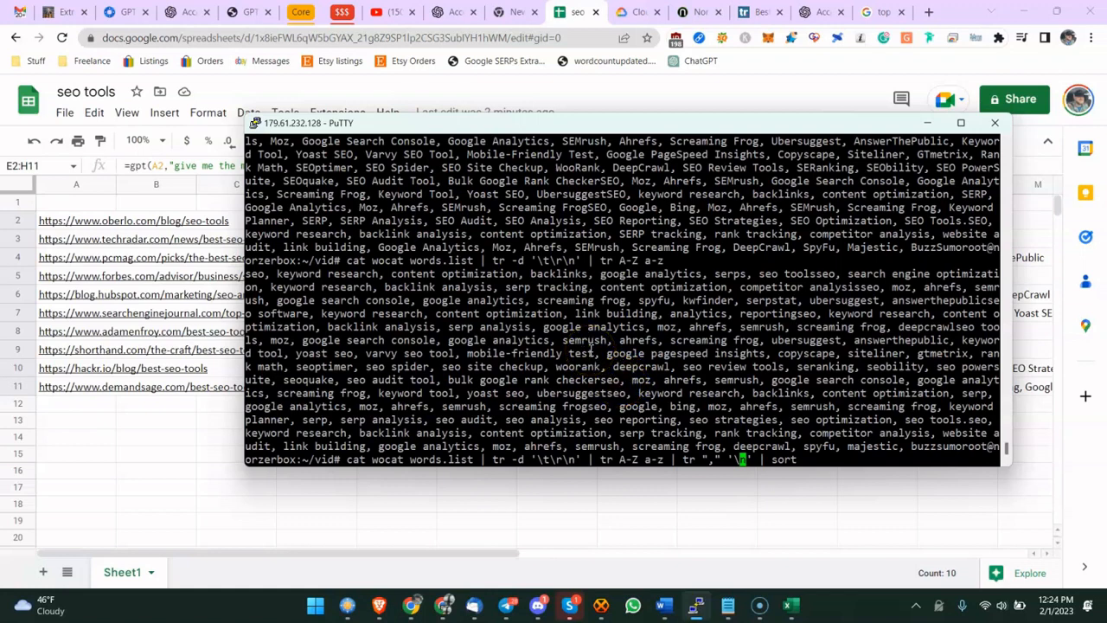
pyautogui.press('Return')
# - Scroll up to review the sorted entity list
pyautogui.scroll(15, 469, 276)
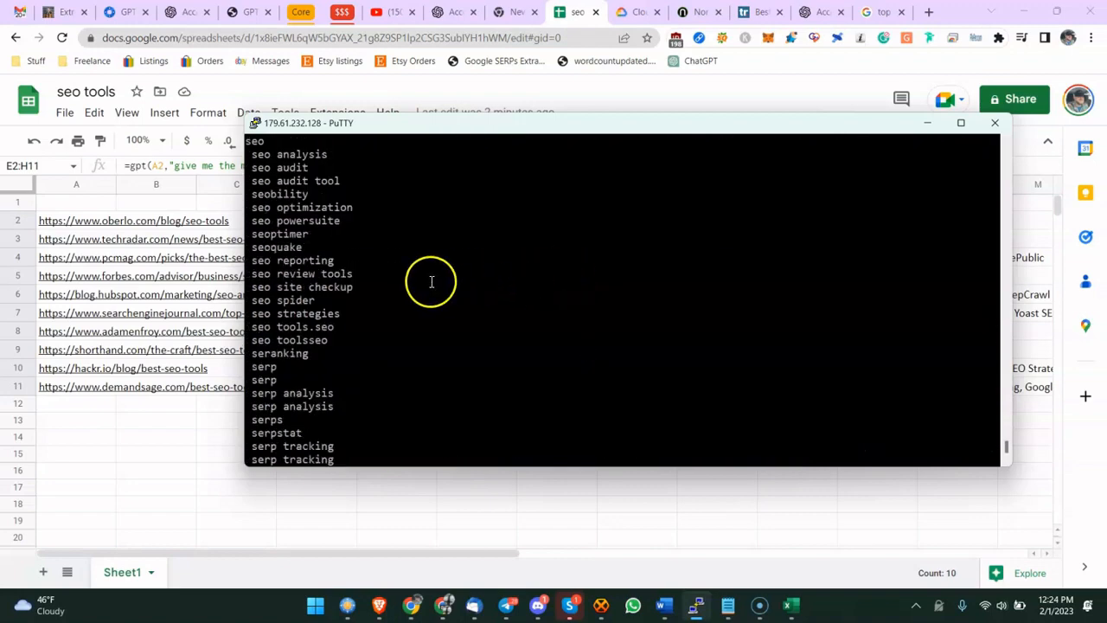
pyautogui.scroll(15, 407, 264)
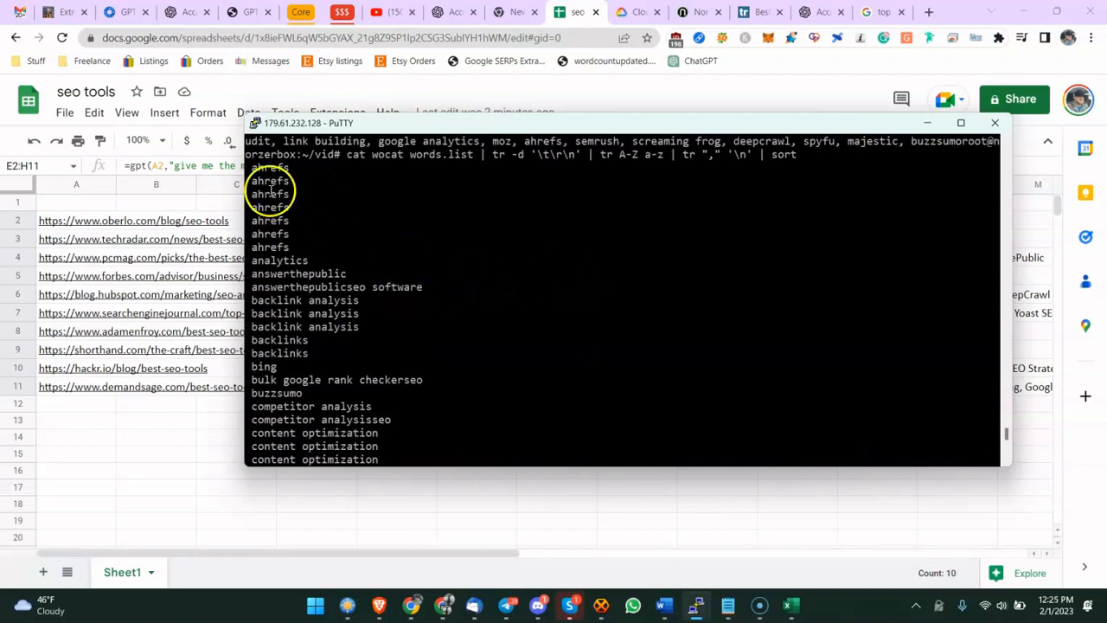
pyautogui.moveTo(249, 165); pyautogui.dragTo(303, 190)
pyautogui.click(304, 191)
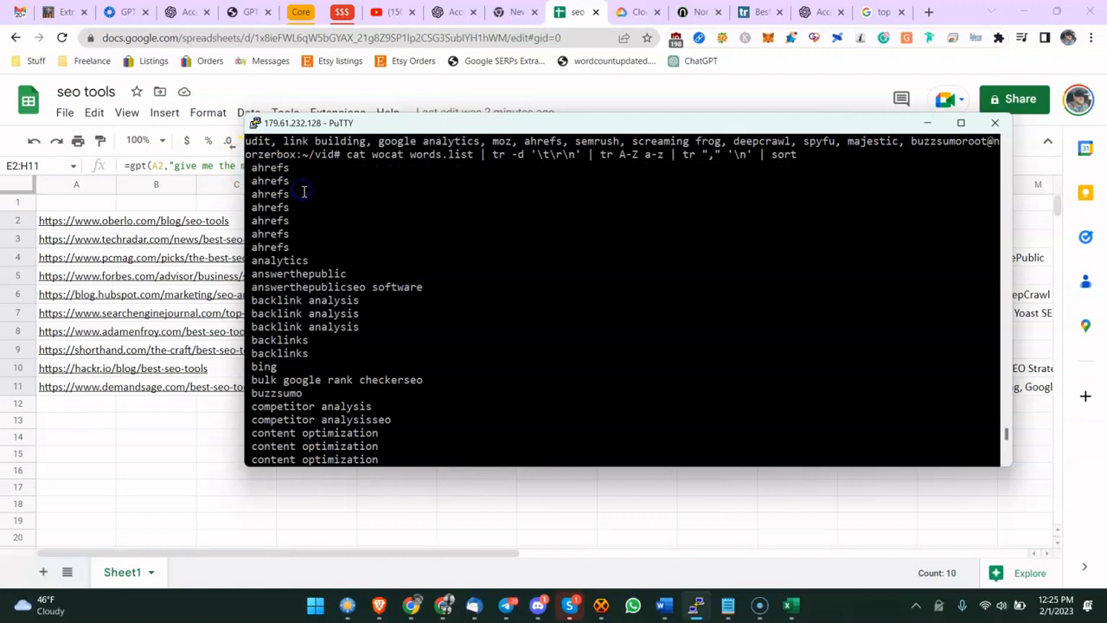
# - Rerun the comma-splitting sort pipeline with | uniq appended to drop duplicate entities
pyautogui.press('Up')
pyautogui.write('| uniq')
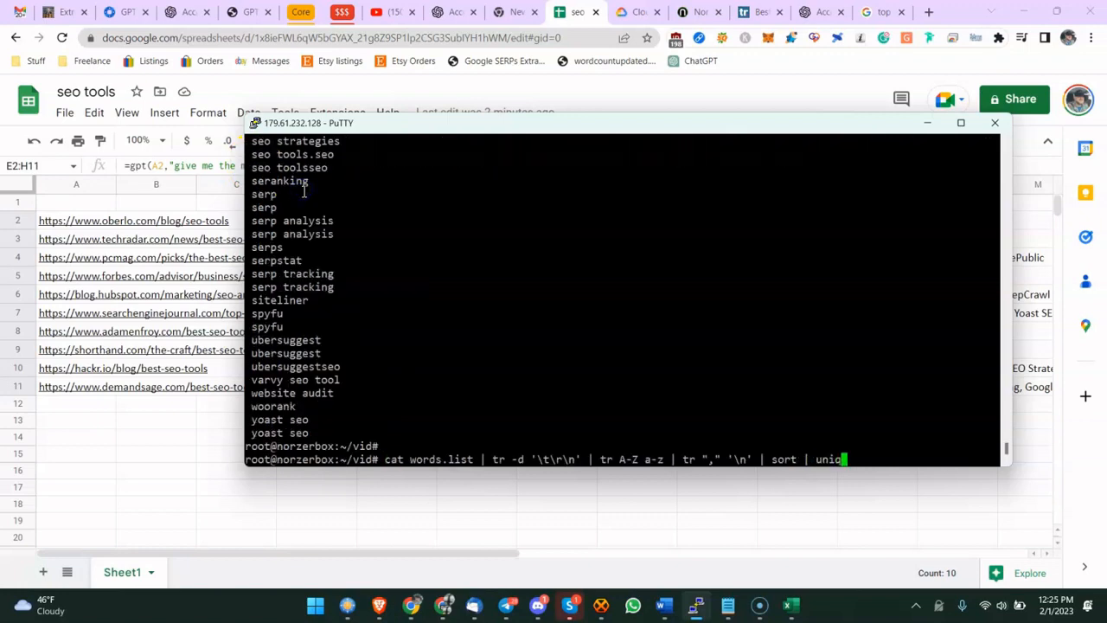
pyautogui.press('Return')
pyautogui.click(264, 193)
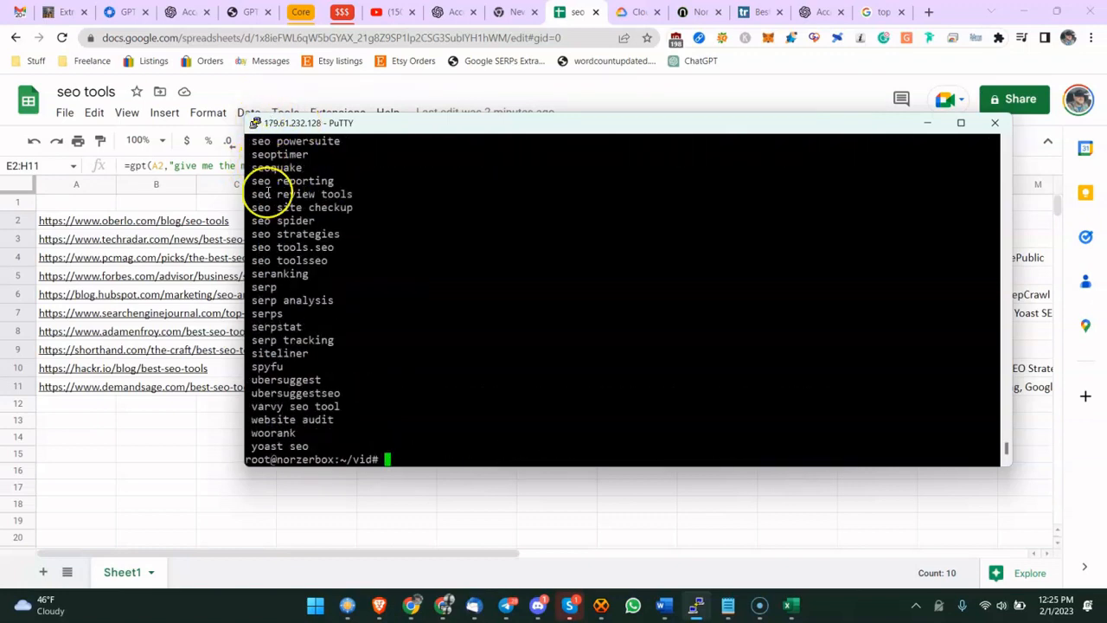
# - Rerun the pipeline ending at sort, without the uniq stage
pyautogui.press('Up')
pyautogui.press('BackSpace')
pyautogui.press('BackSpace')
pyautogui.press('BackSpace')
pyautogui.press('BackSpace')
pyautogui.press('BackSpace')
pyautogui.press('BackSpace')
pyautogui.press('BackSpace')
pyautogui.press('Return')
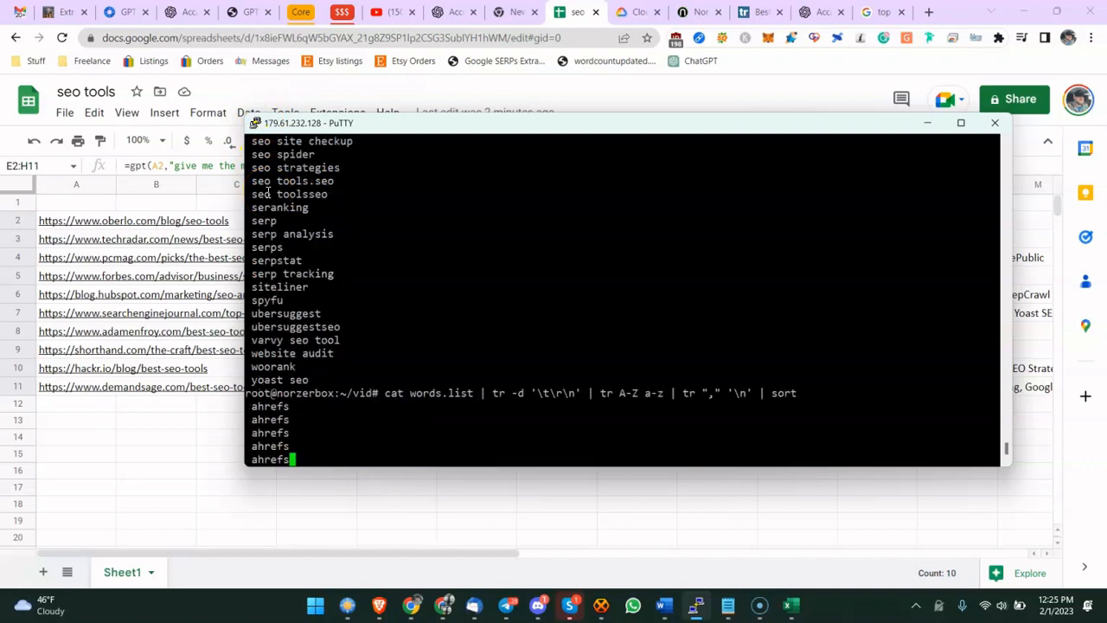
# - Scroll through the sorted output, highlighting groups of repeated entries such as ahrefs and google analytics
pyautogui.click(285, 178)
pyautogui.scroll(8, 291, 222)
pyautogui.scroll(15, 292, 221)
pyautogui.scroll(-20, 293, 221)
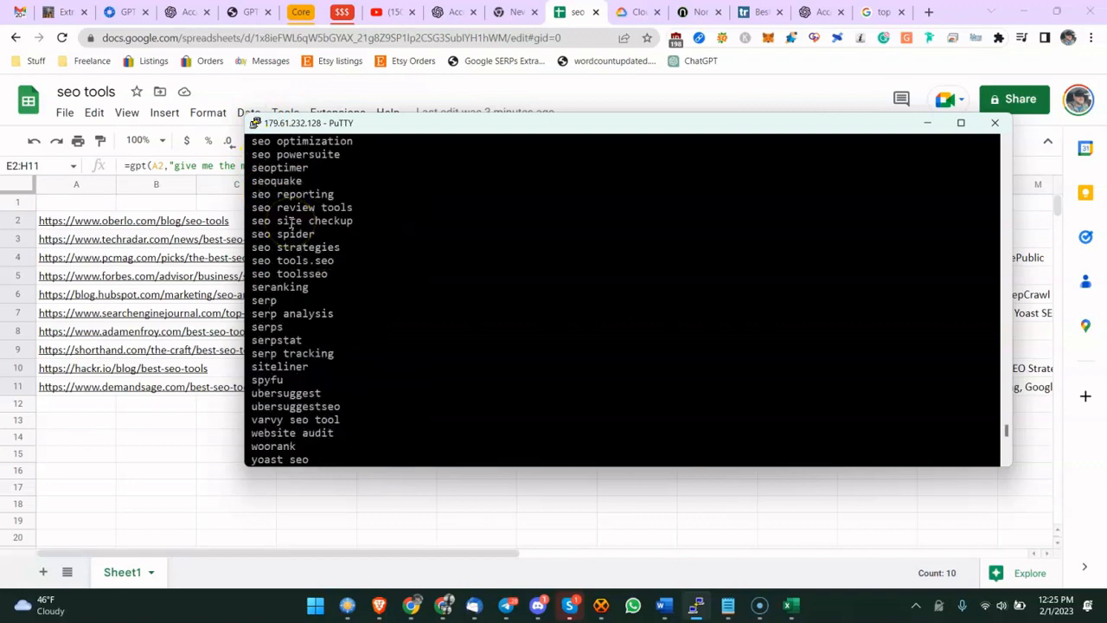
pyautogui.scroll(20, 292, 222)
pyautogui.moveTo(248, 166); pyautogui.dragTo(307, 251)
pyautogui.tripleClick(285, 260)
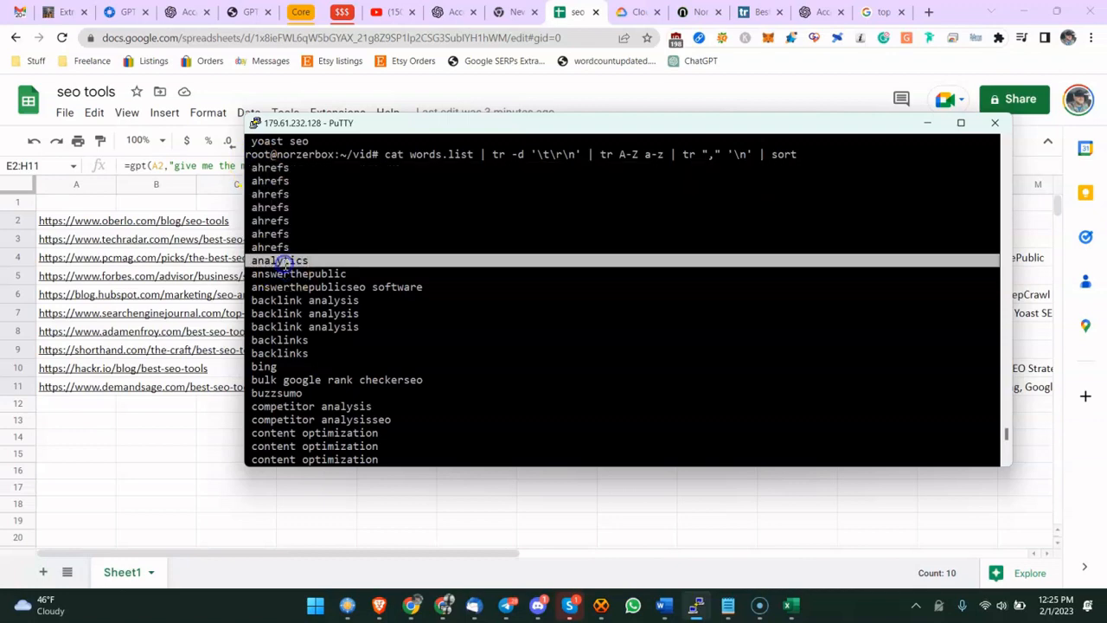
pyautogui.moveTo(253, 166); pyautogui.dragTo(292, 242)
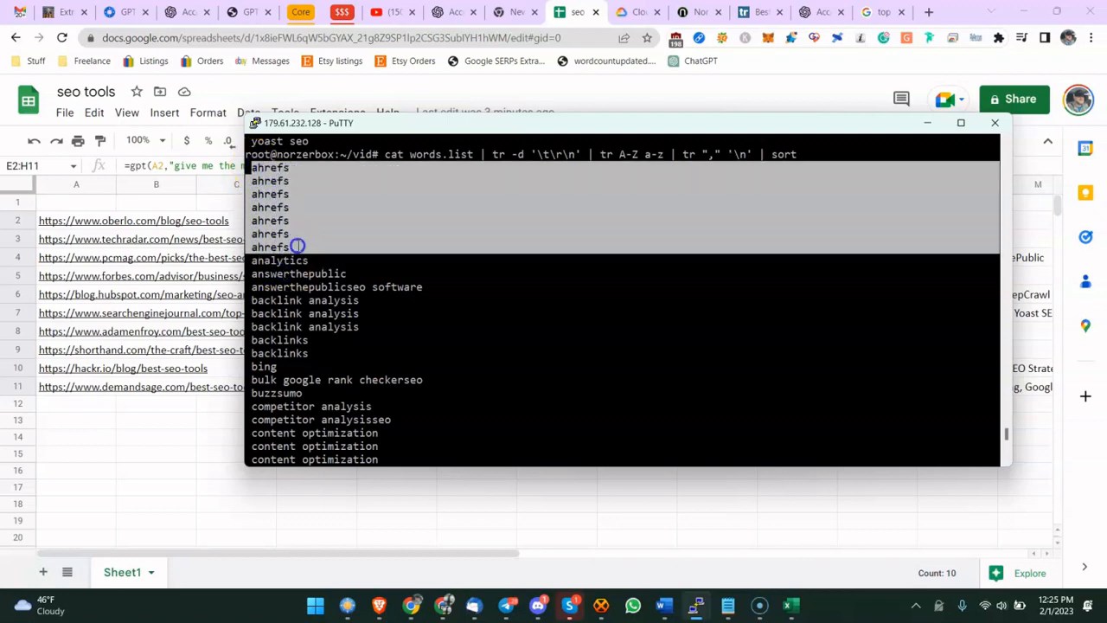
pyautogui.scroll(-4, 299, 255)
pyautogui.scroll(2, 307, 257)
pyautogui.click(297, 205)
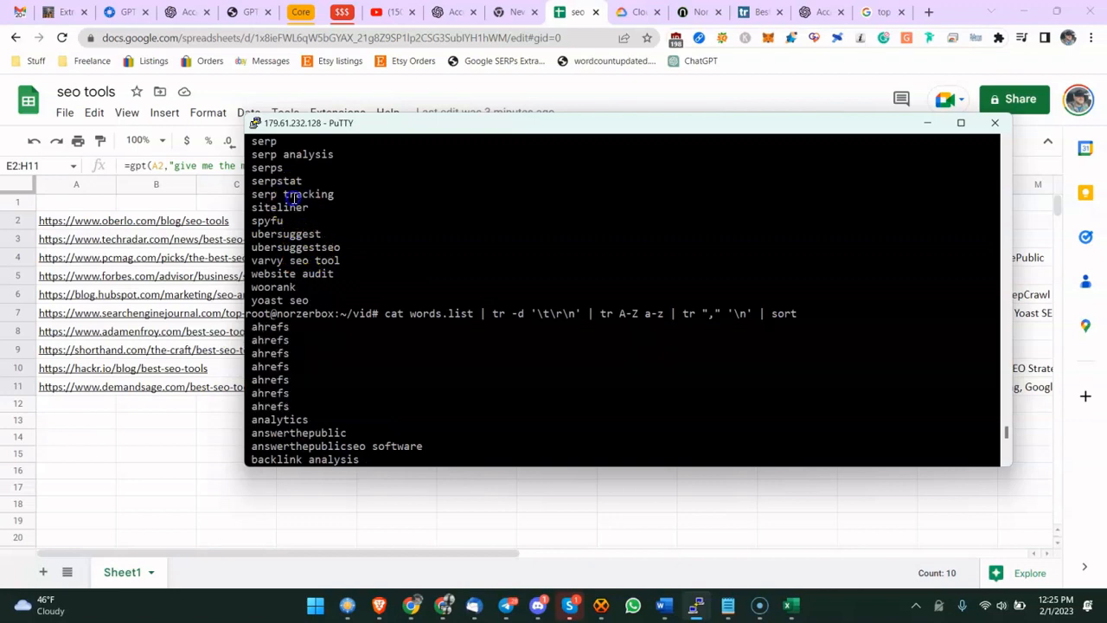
pyautogui.scroll(2, 297, 204)
pyautogui.scroll(-3, 293, 229)
pyautogui.scroll(-11, 294, 247)
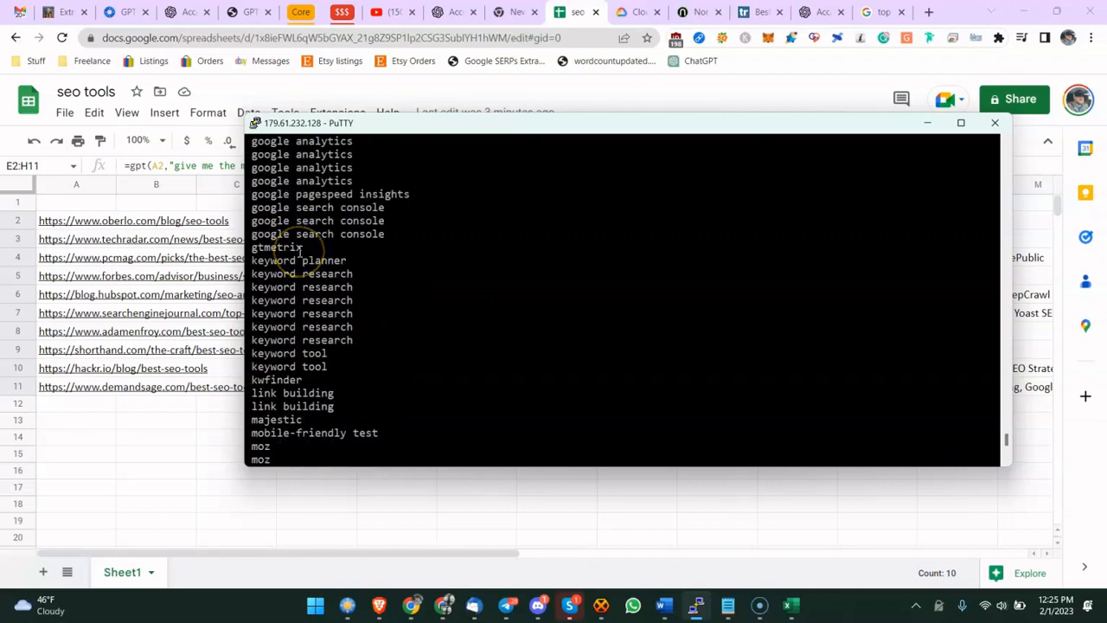
pyautogui.scroll(4, 303, 229)
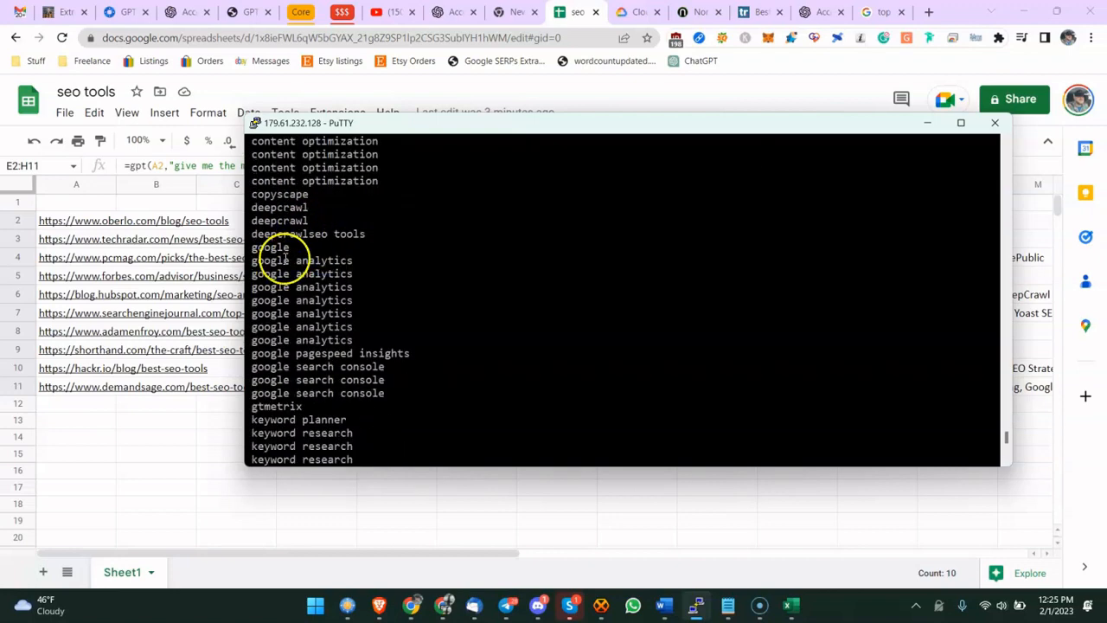
pyautogui.moveTo(259, 260); pyautogui.dragTo(328, 337)
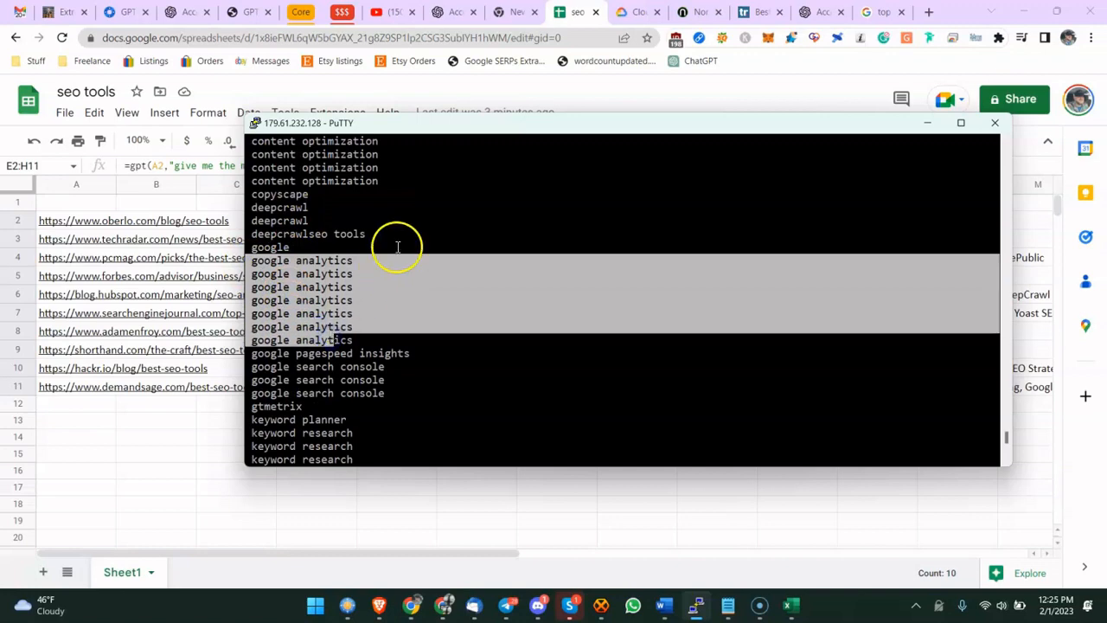
pyautogui.scroll(3, 395, 247)
pyautogui.scroll(-12, 407, 221)
pyautogui.scroll(-12, 406, 223)
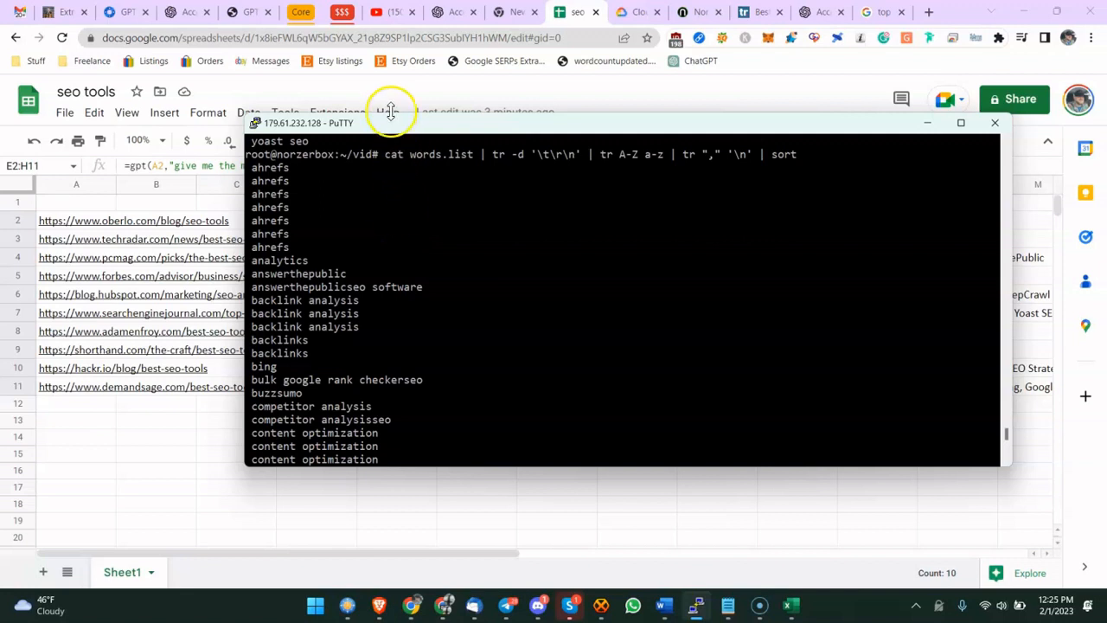
# - Move the terminal window higher and clear the terminal screen
pyautogui.moveTo(390, 111); pyautogui.dragTo(394, 12)
pyautogui.scroll(15, 307, 165)
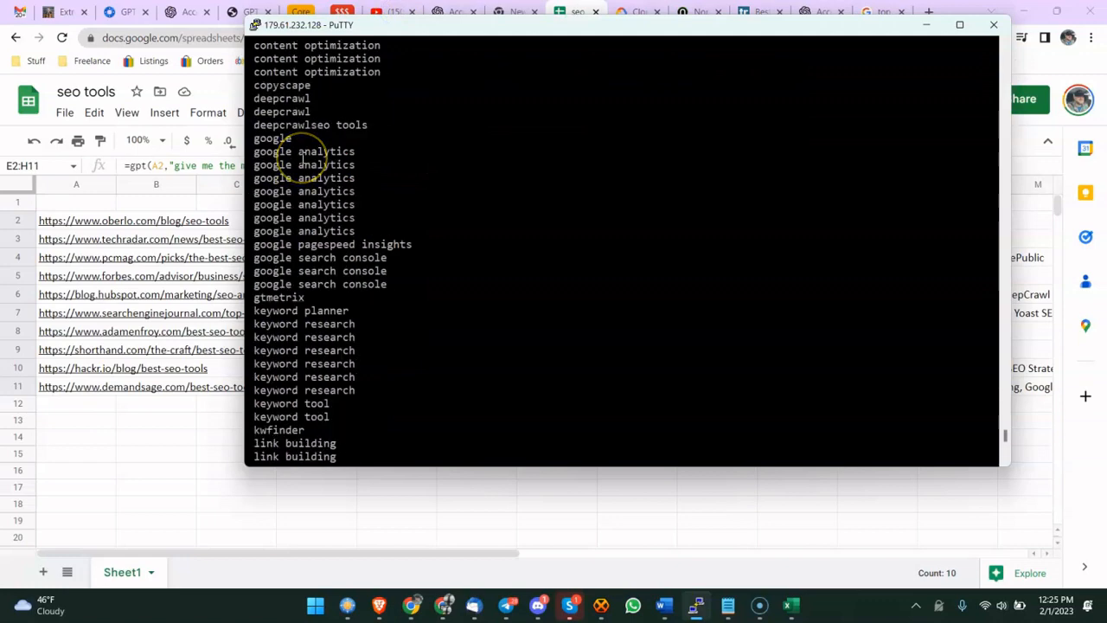
pyautogui.press('Return')
pyautogui.write('clear')
pyautogui.press('Return')
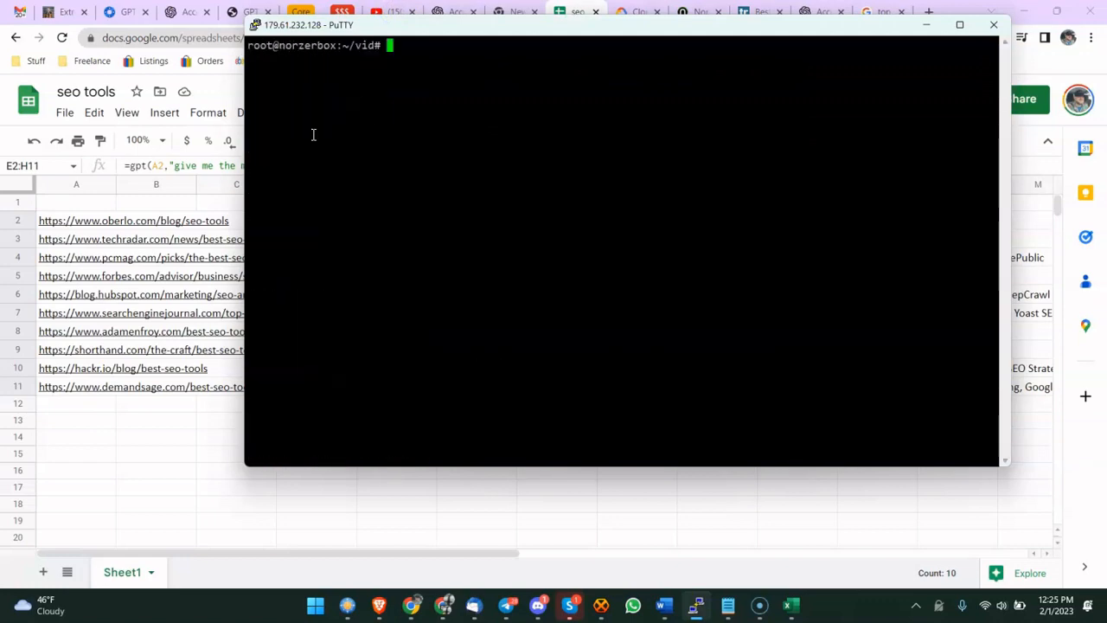
# - Recall the sort pipeline and redirect its output into new.file
pyautogui.press('Up')
pyautogui.press('Up')
pyautogui.press('Up')
pyautogui.press('Down')
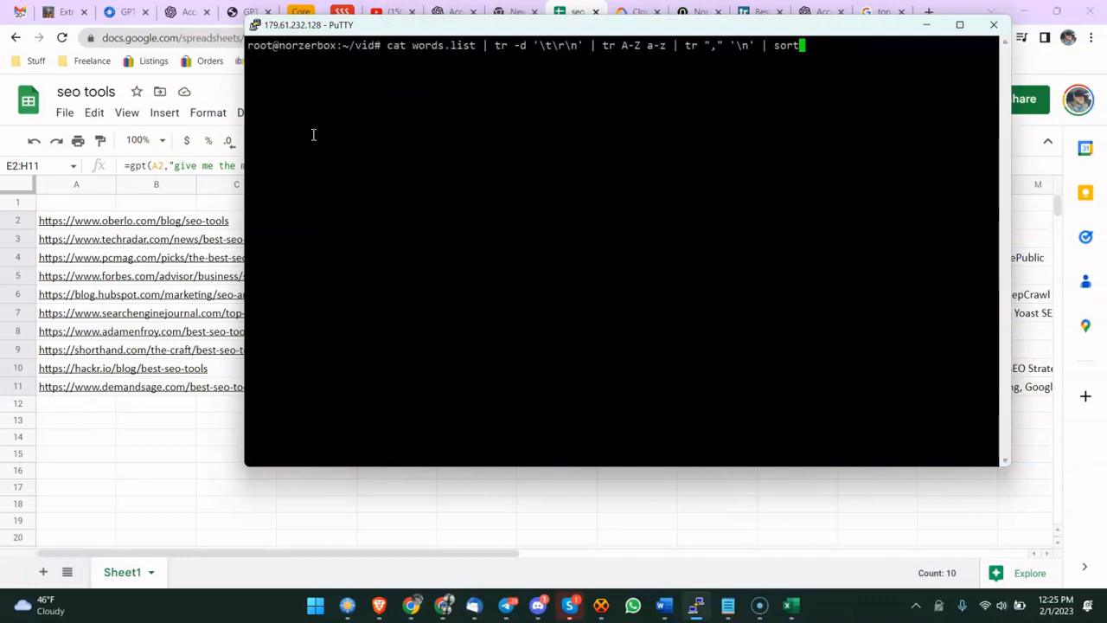
pyautogui.write('> new.file')
pyautogui.press('Return')
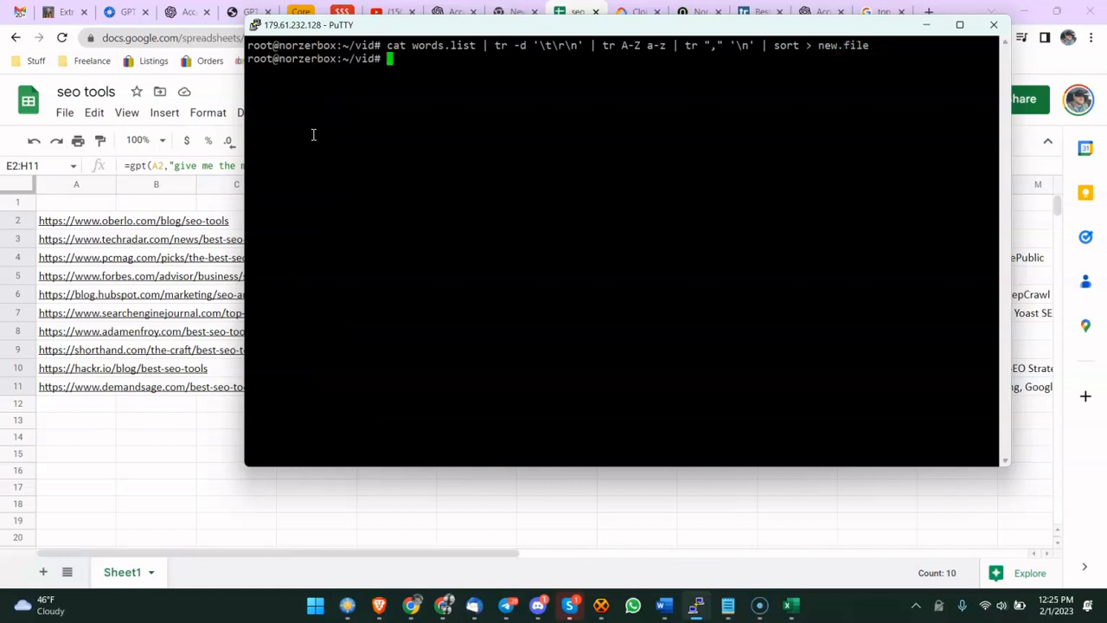
pyautogui.press('Return')
pyautogui.press('Up')
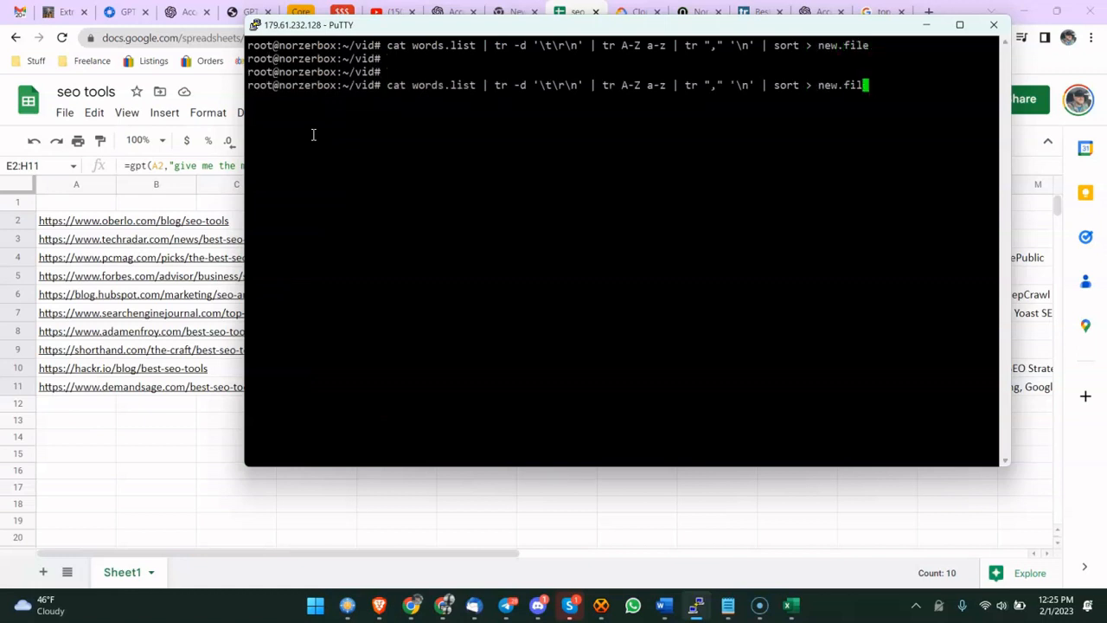
pyautogui.write('fdsdf')
pyautogui.press('Return')
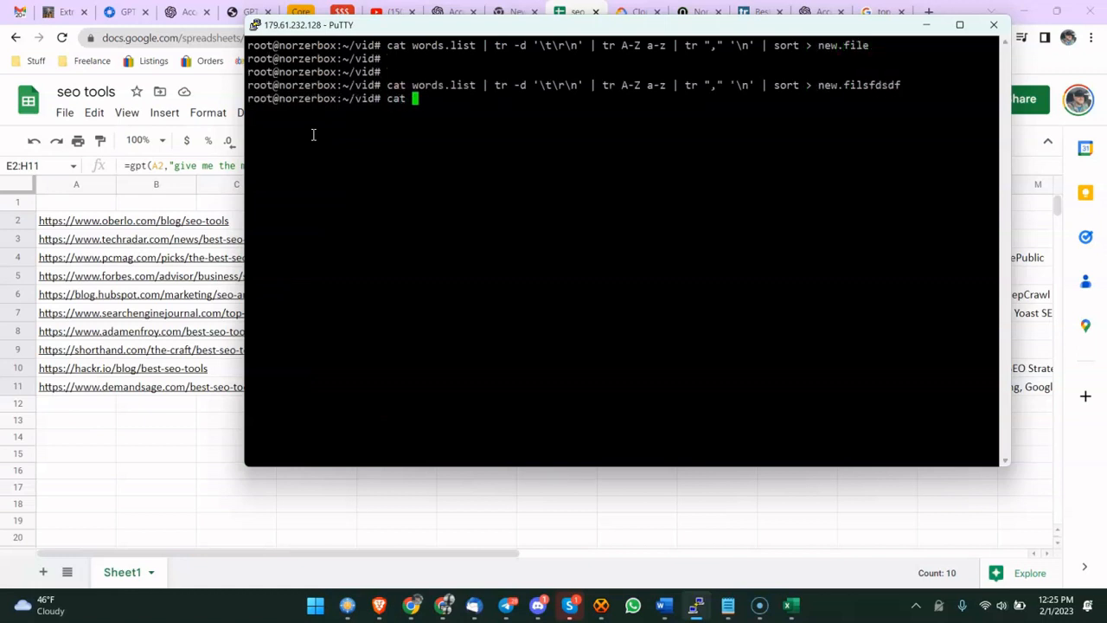
# - Clear the terminal and display the contents of new.file with cat
pyautogui.write('clear')
pyautogui.press('Return')
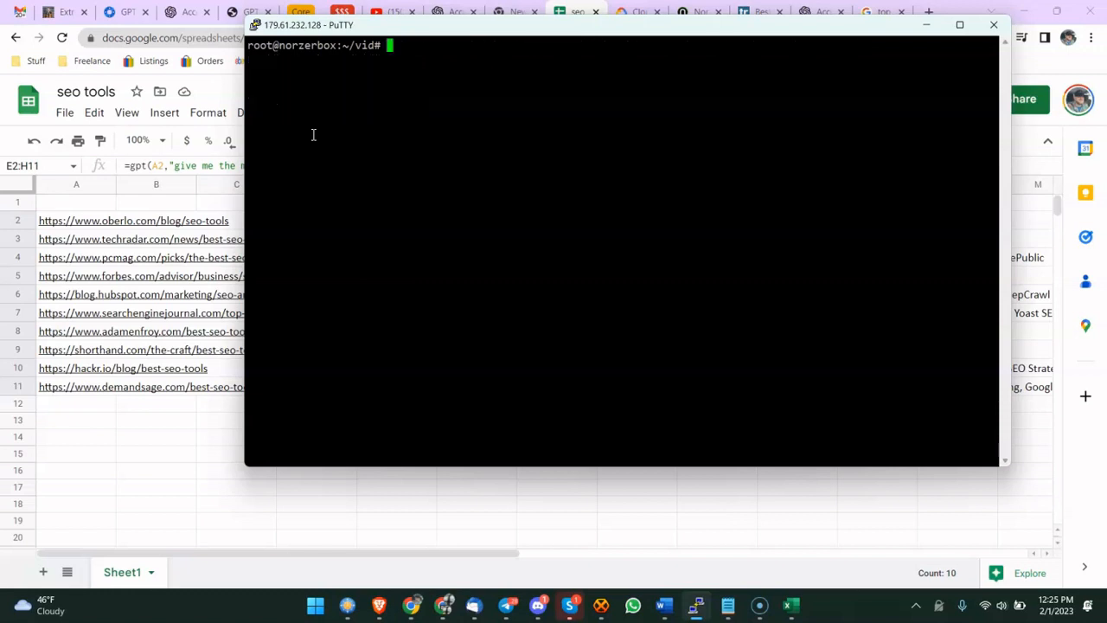
pyautogui.press('Return')
pyautogui.press('Return')
pyautogui.write('cat new.')
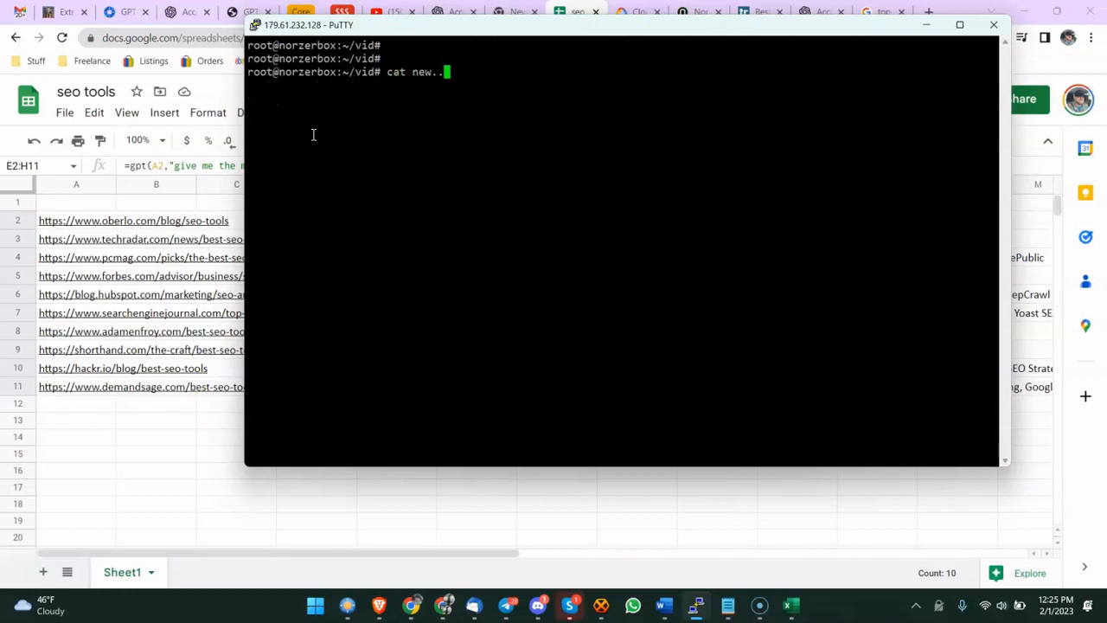
pyautogui.write('file')
pyautogui.press('Return')
# - Scroll through new.file's listing, highlighting the repeated entity groups
pyautogui.scroll(20, 313, 135)
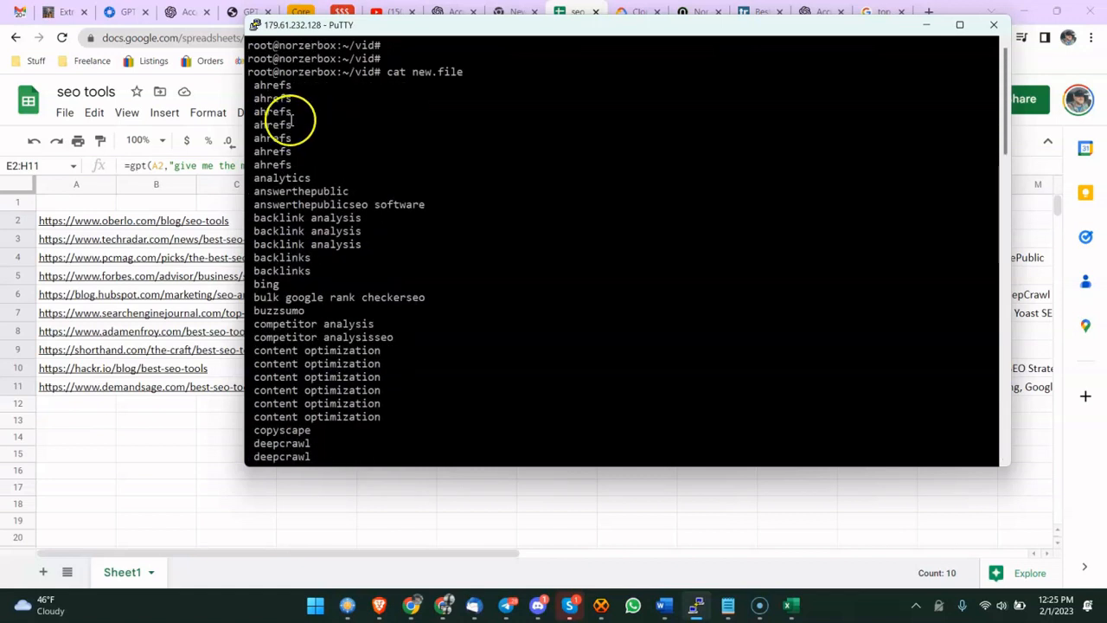
pyautogui.moveTo(273, 85); pyautogui.dragTo(300, 167)
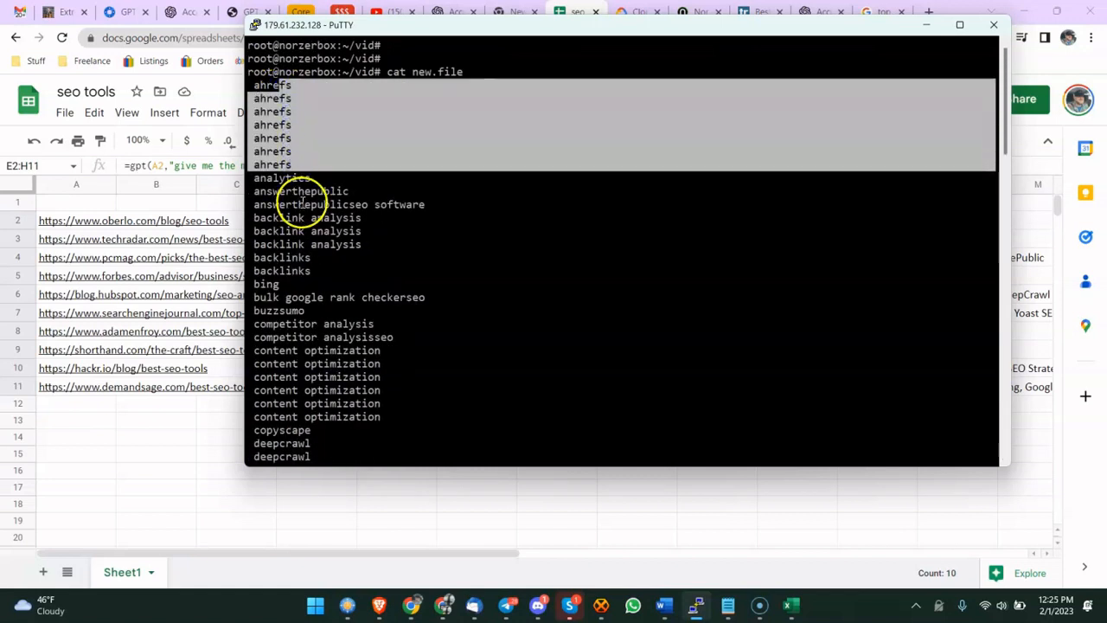
pyautogui.moveTo(298, 218); pyautogui.dragTo(325, 258)
pyautogui.scroll(-5, 324, 257)
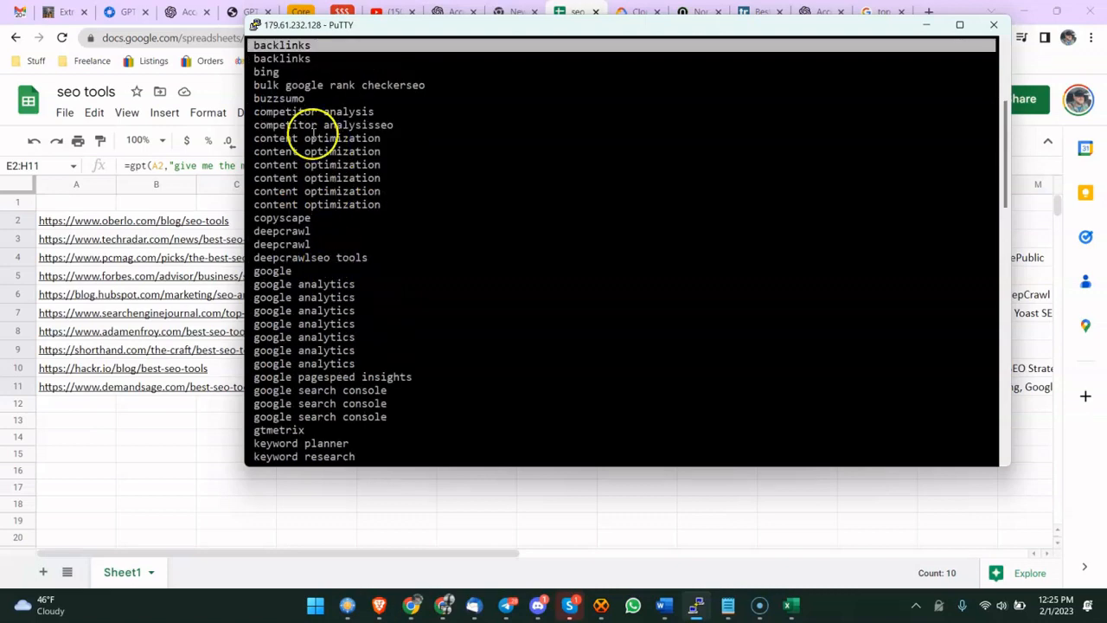
pyautogui.moveTo(298, 112); pyautogui.dragTo(322, 178)
pyautogui.moveTo(305, 284); pyautogui.dragTo(321, 323)
pyautogui.scroll(-1, 324, 317)
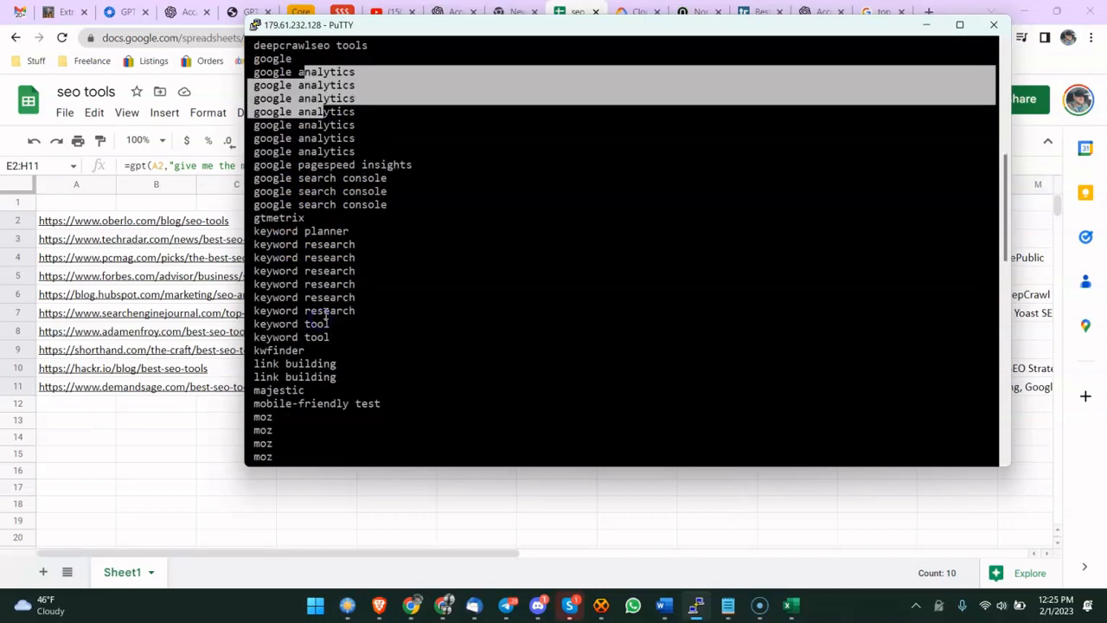
pyautogui.moveTo(317, 217); pyautogui.dragTo(333, 279)
pyautogui.moveTo(298, 165); pyautogui.dragTo(329, 217)
pyautogui.scroll(-1, 333, 222)
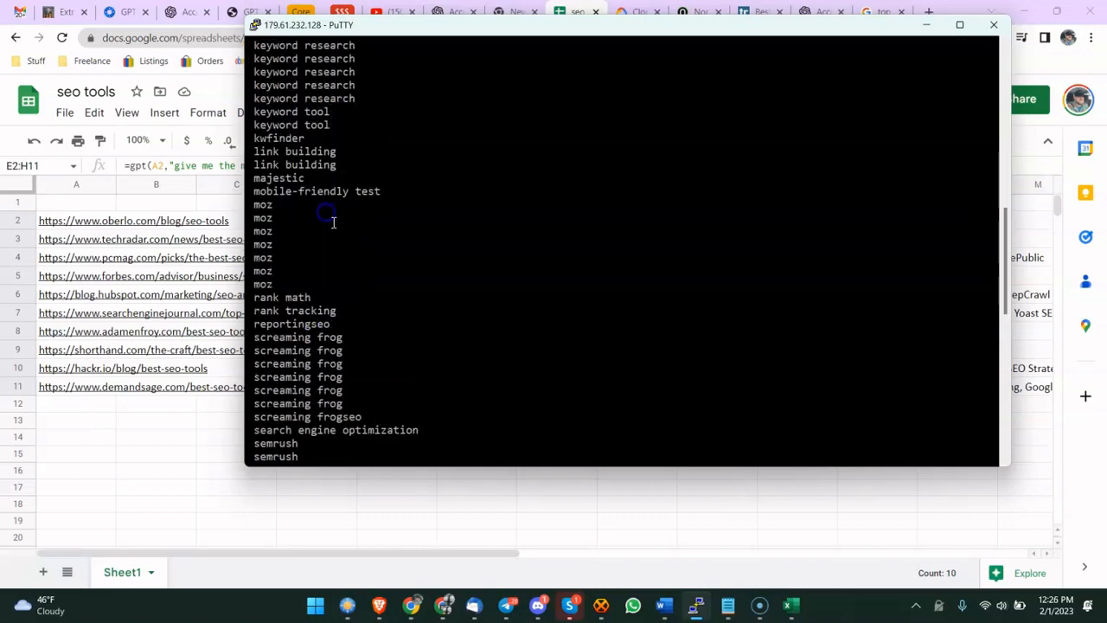
pyautogui.moveTo(320, 337); pyautogui.dragTo(333, 414)
pyautogui.scroll(-5, 360, 354)
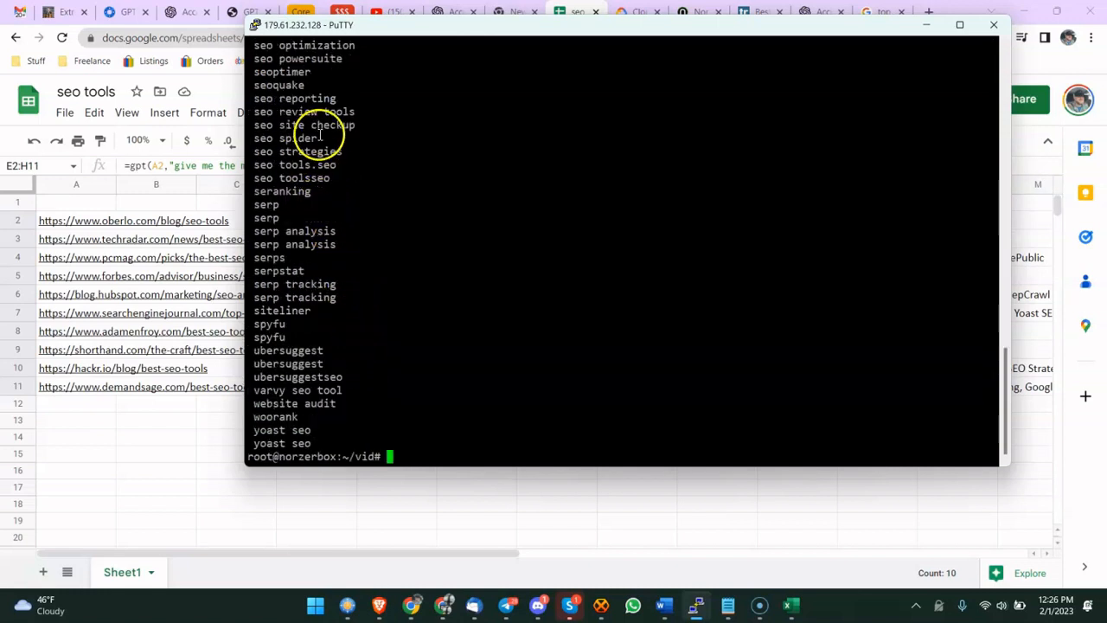
pyautogui.moveTo(376, 28); pyautogui.dragTo(424, 103)
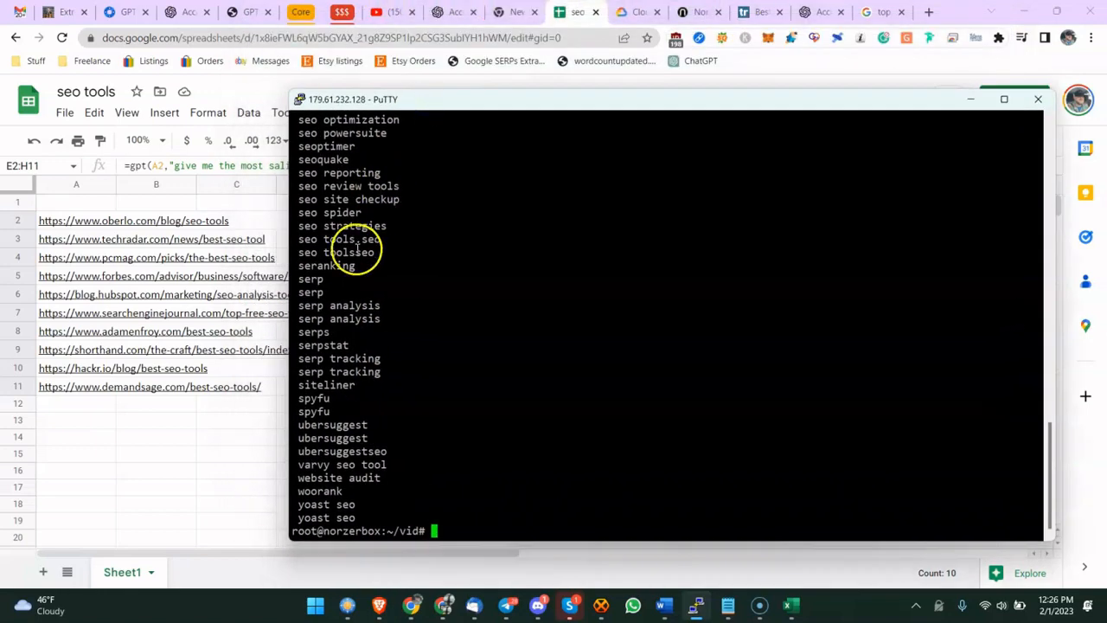
# - Glance at the extracted entities in the spreadsheet, then return to the terminal listing
pyautogui.click(276, 207)
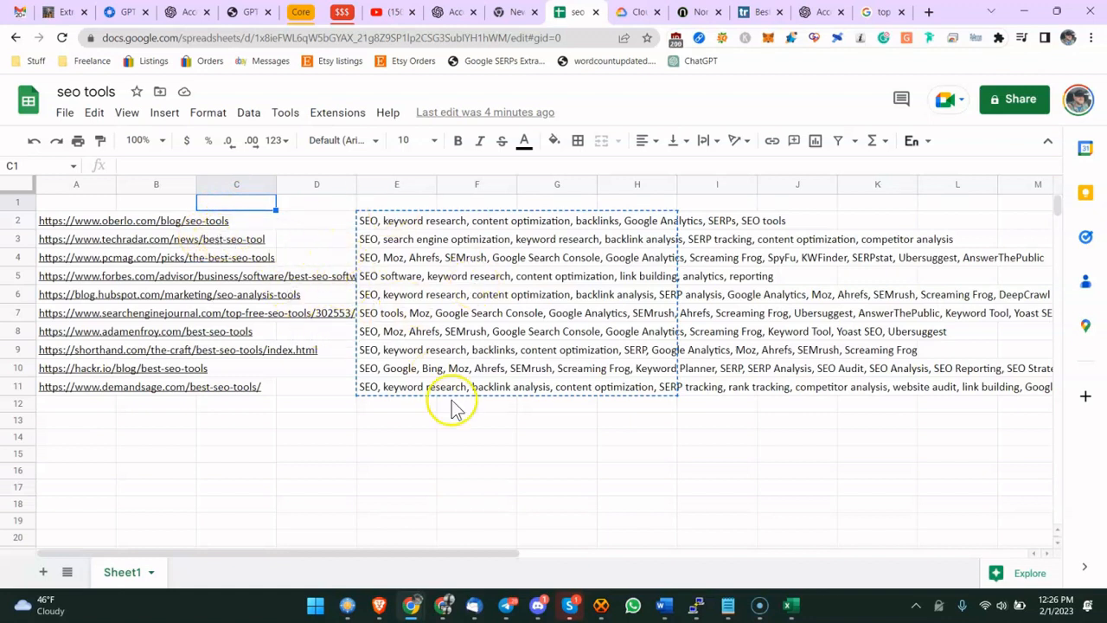
pyautogui.moveTo(761, 603)
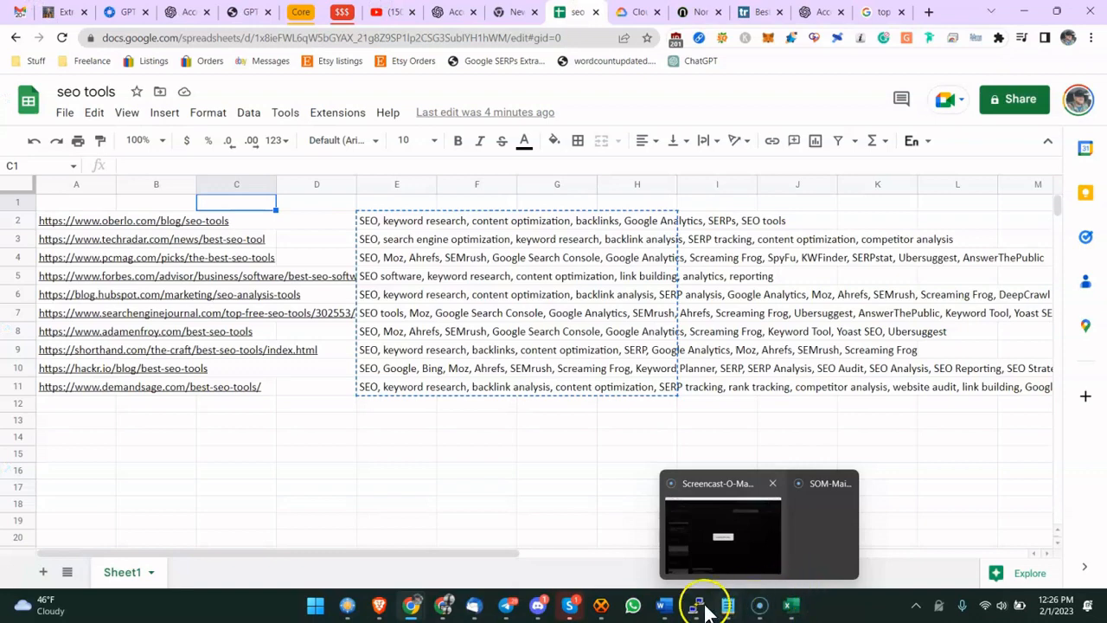
pyautogui.click(696, 605)
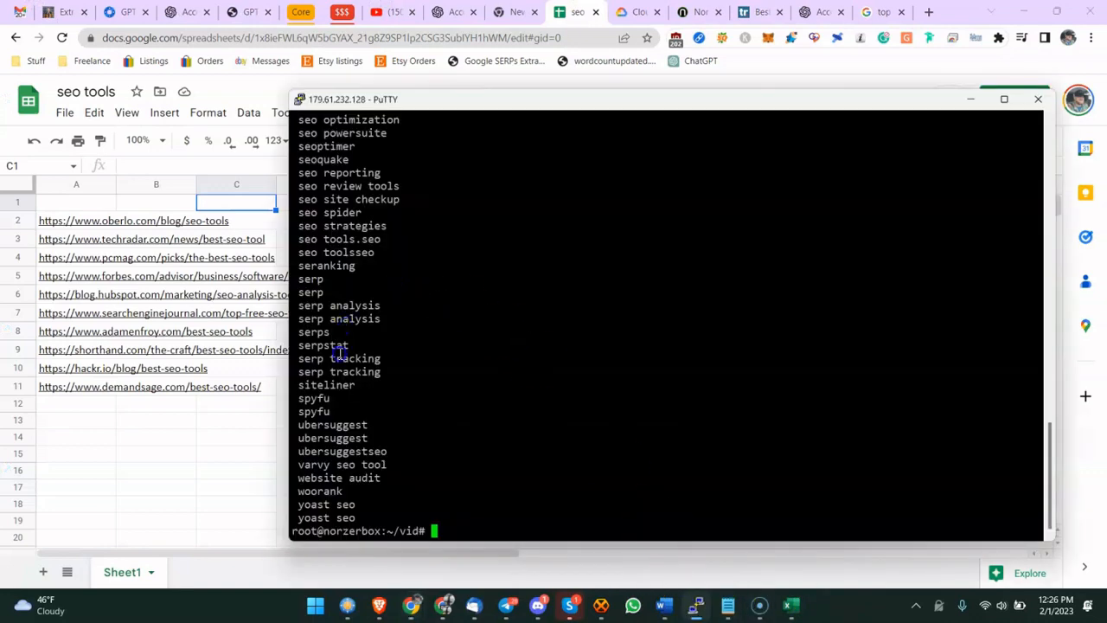
pyautogui.scroll(10, 342, 386)
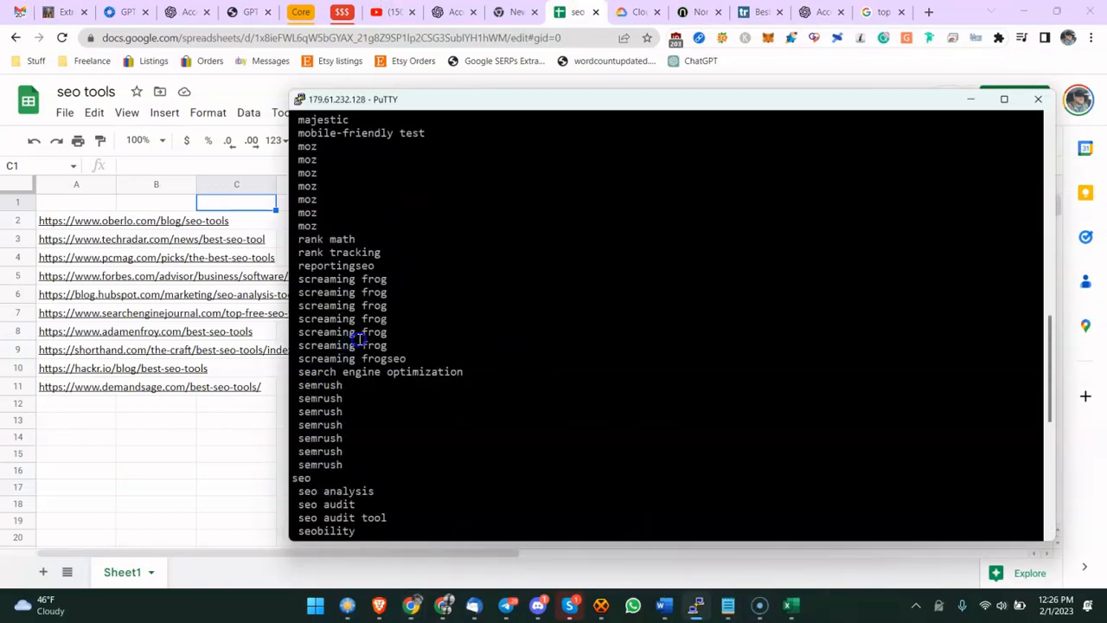